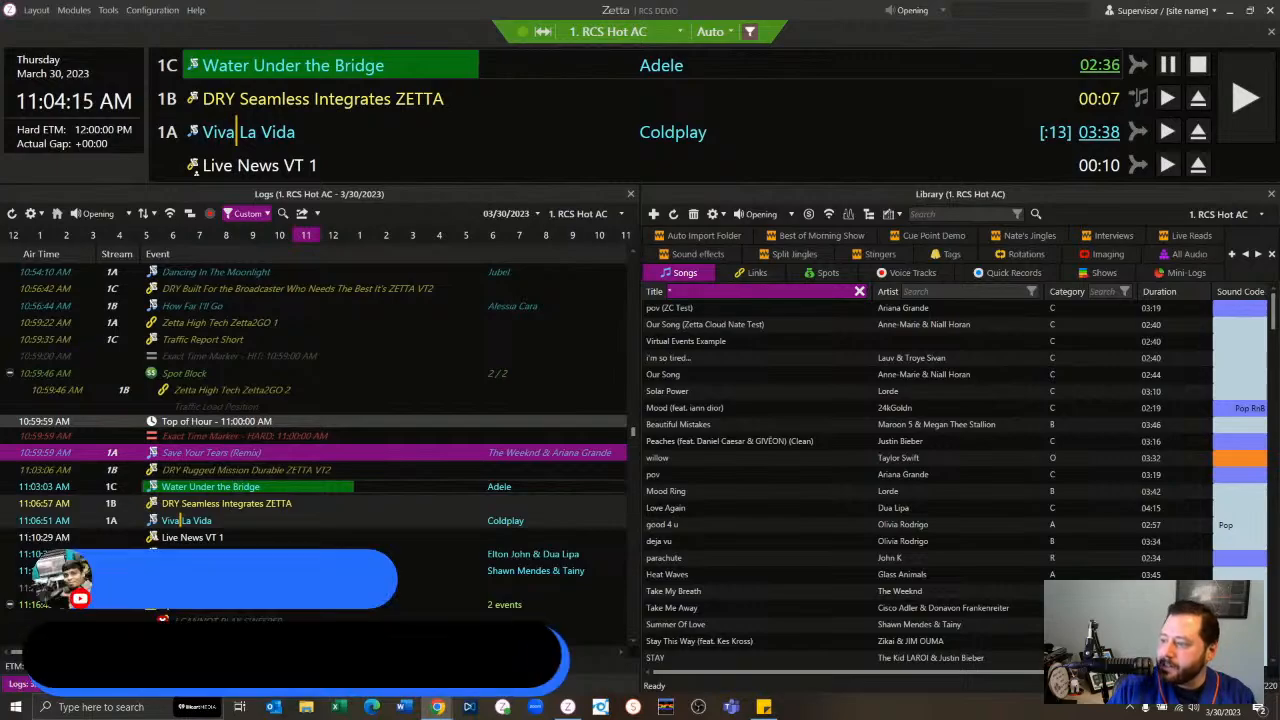
pyautogui.click(975, 525)
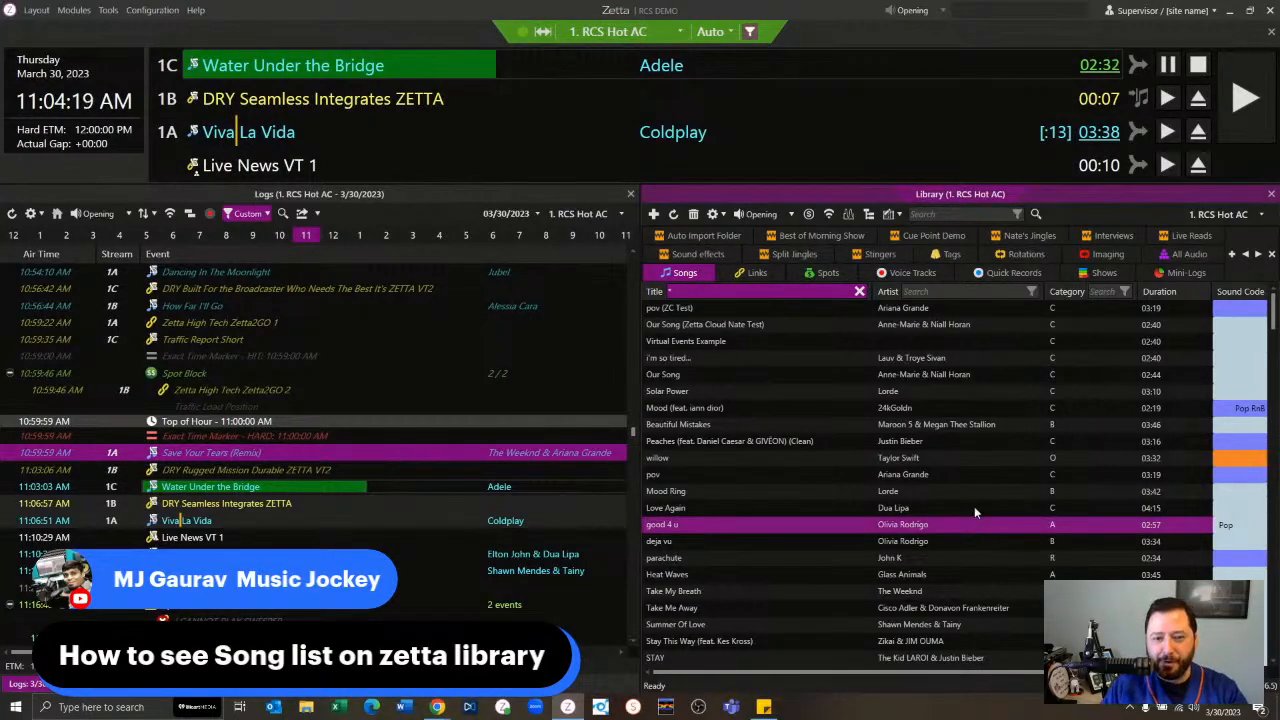
pyautogui.click(976, 510)
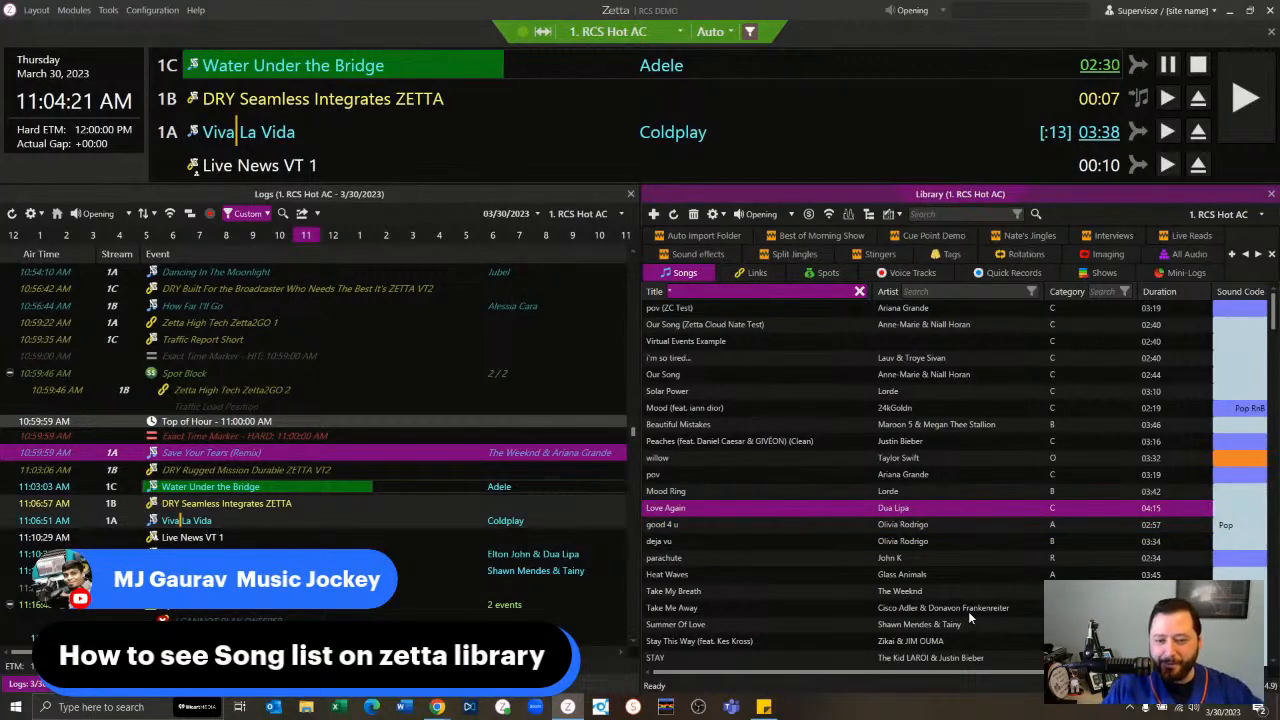
pyautogui.click(936, 594)
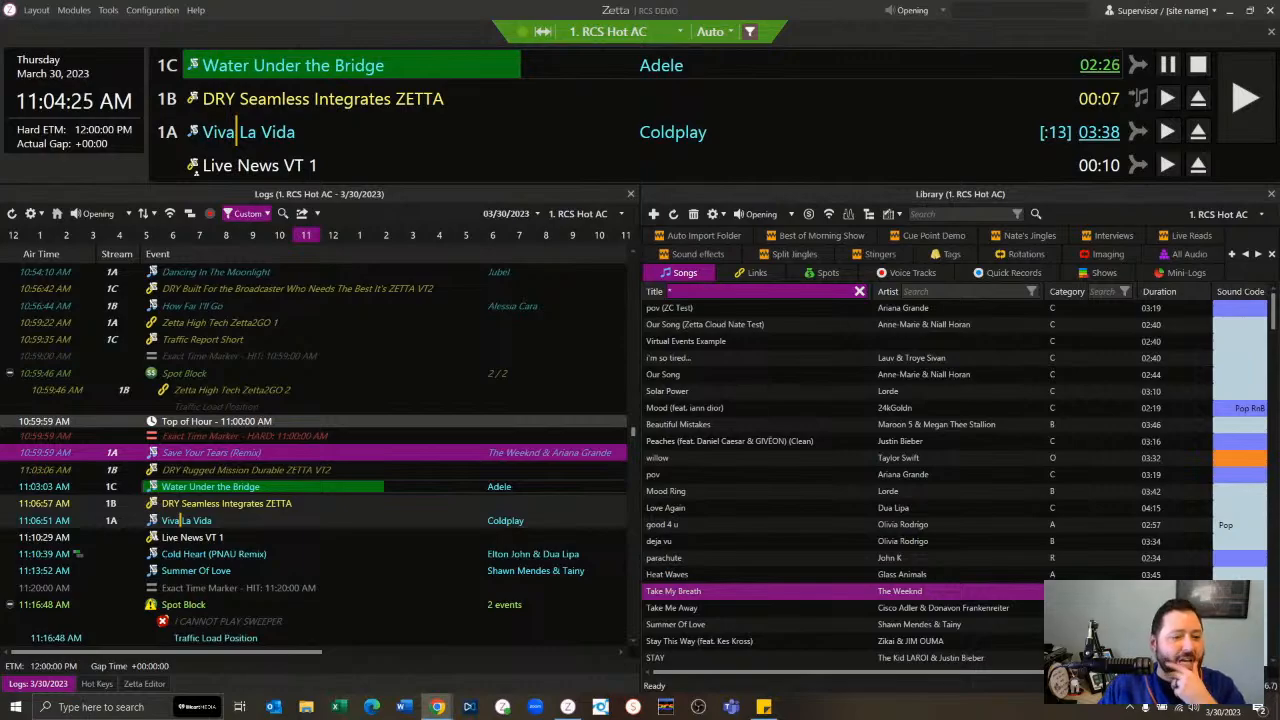
pyautogui.click(725, 458)
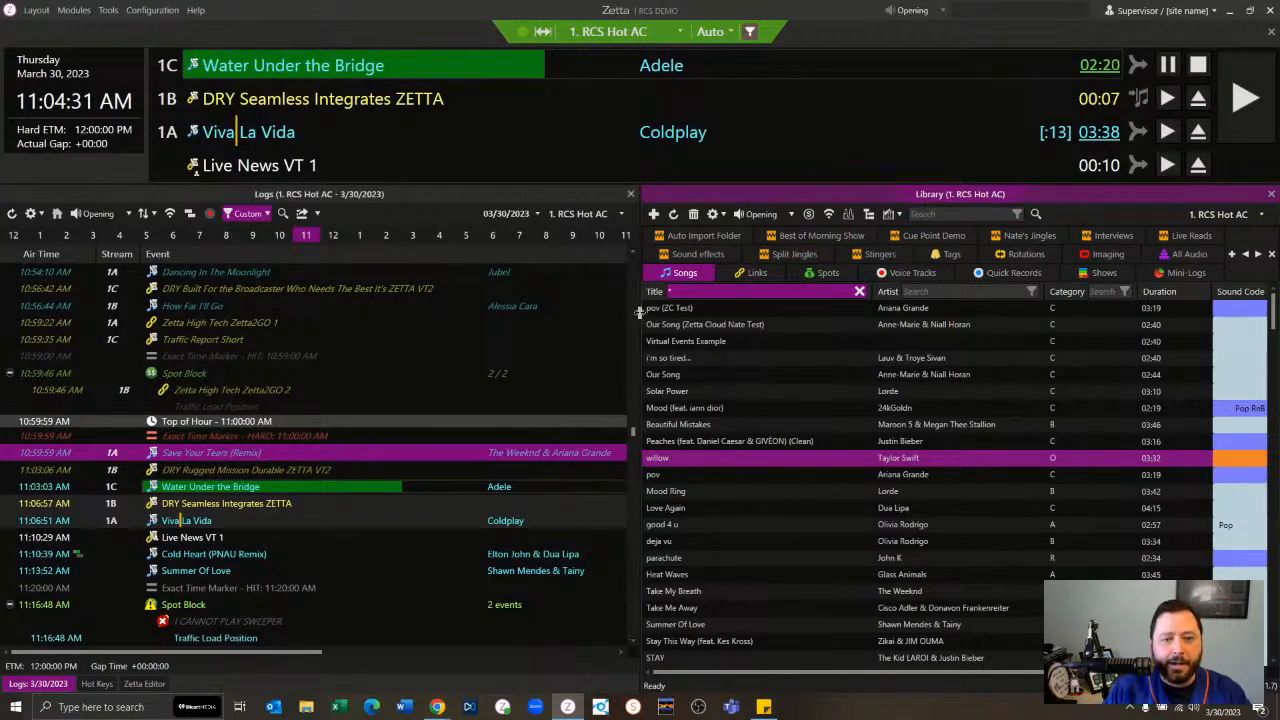
# Step: Widen the Logs module against the Library and view which stations can be chosen for the log
pyautogui.moveTo(638, 312); pyautogui.dragTo(822, 312)
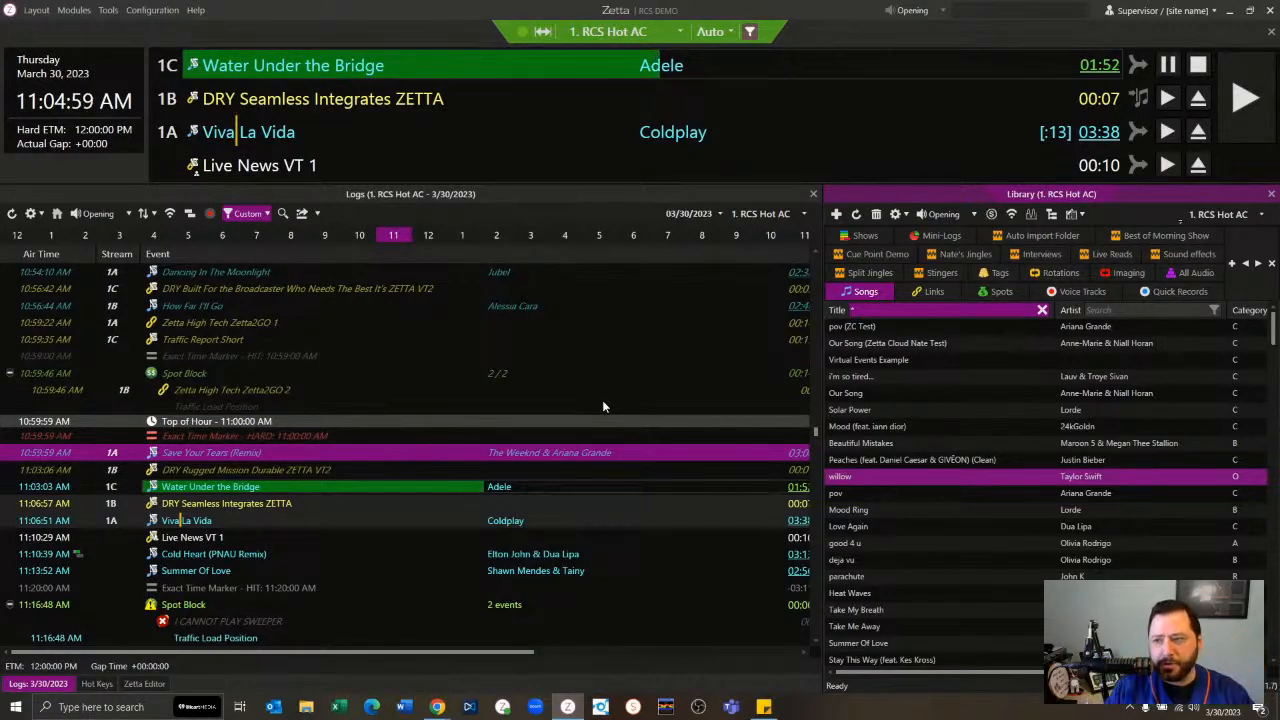
pyautogui.click(803, 215)
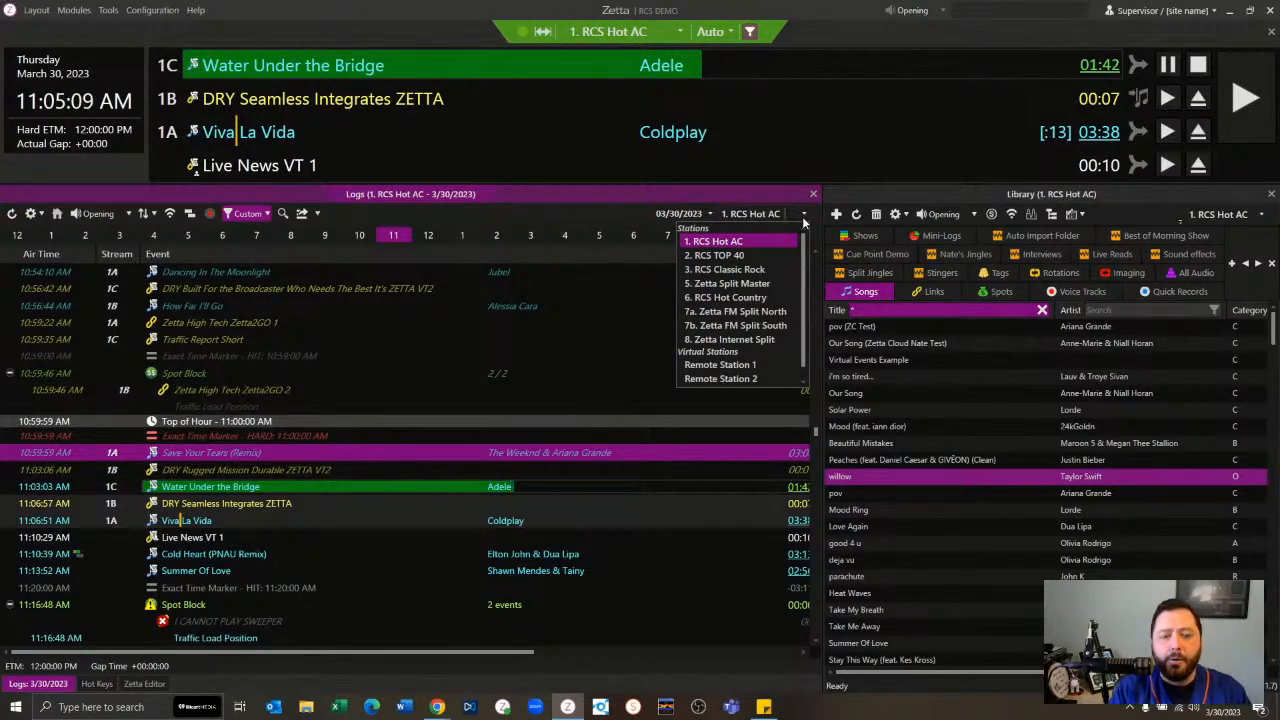
pyautogui.click(324, 560)
pyautogui.click(324, 560)
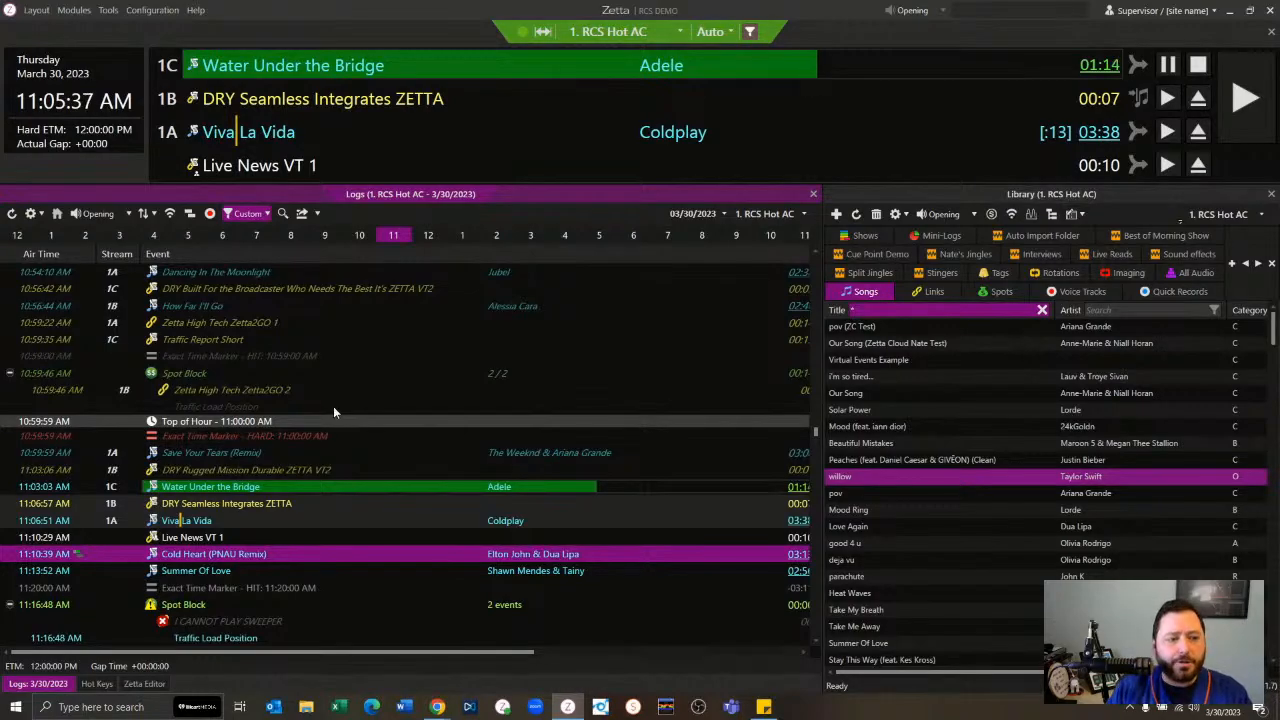
# Step: Narrow the log's Event column to make room for the Status, Intro, Chain and Skip columns
pyautogui.scroll(-2, 336, 406)
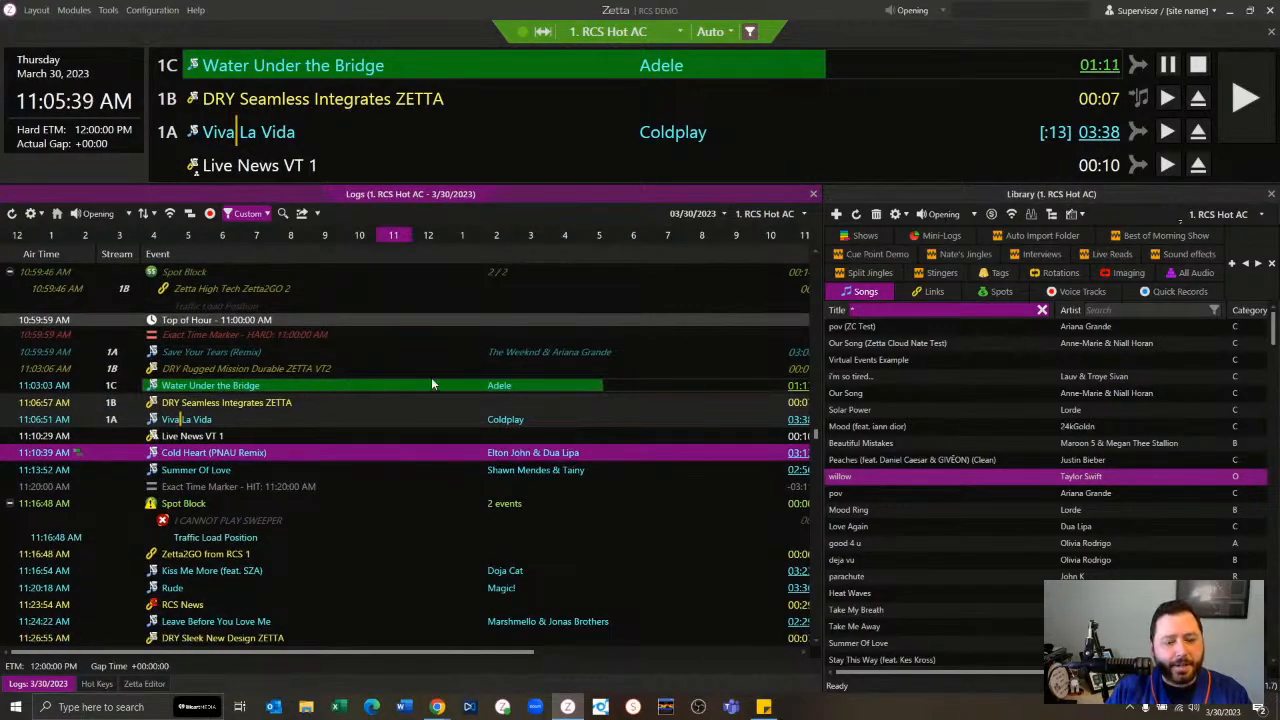
pyautogui.click(805, 652)
pyautogui.click(805, 652)
pyautogui.click(805, 652)
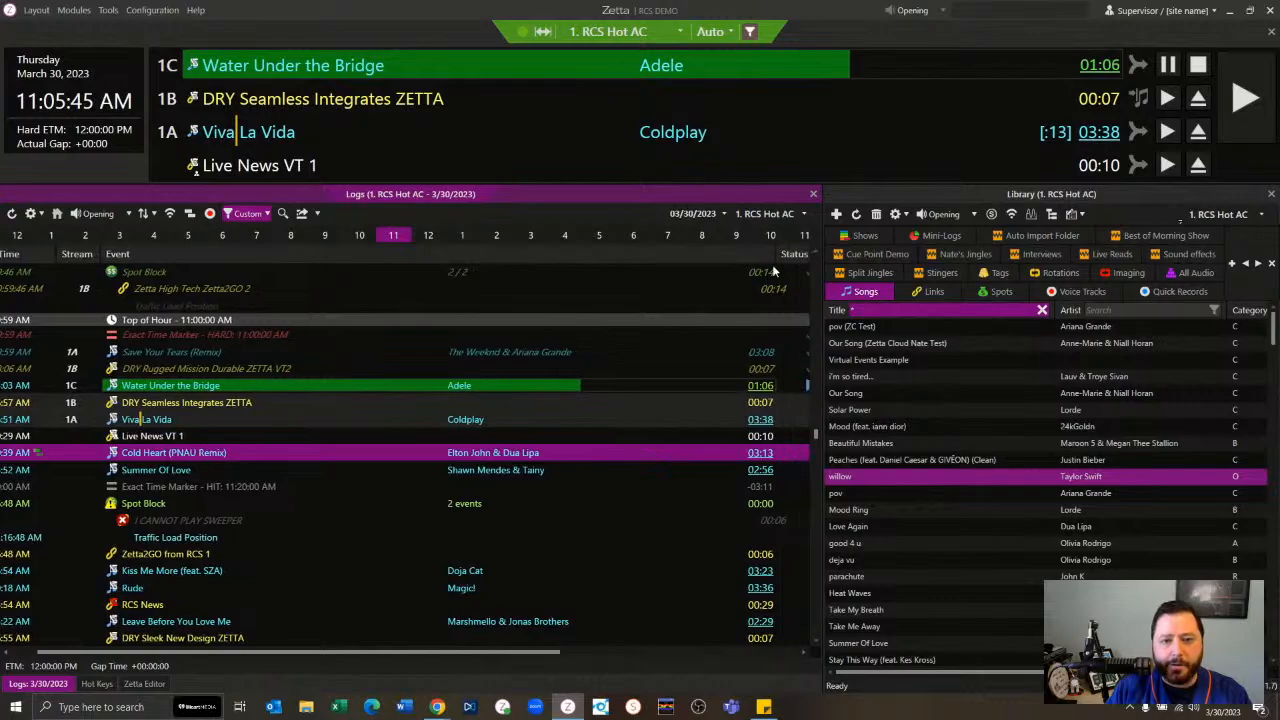
pyautogui.moveTo(768, 256); pyautogui.dragTo(490, 258)
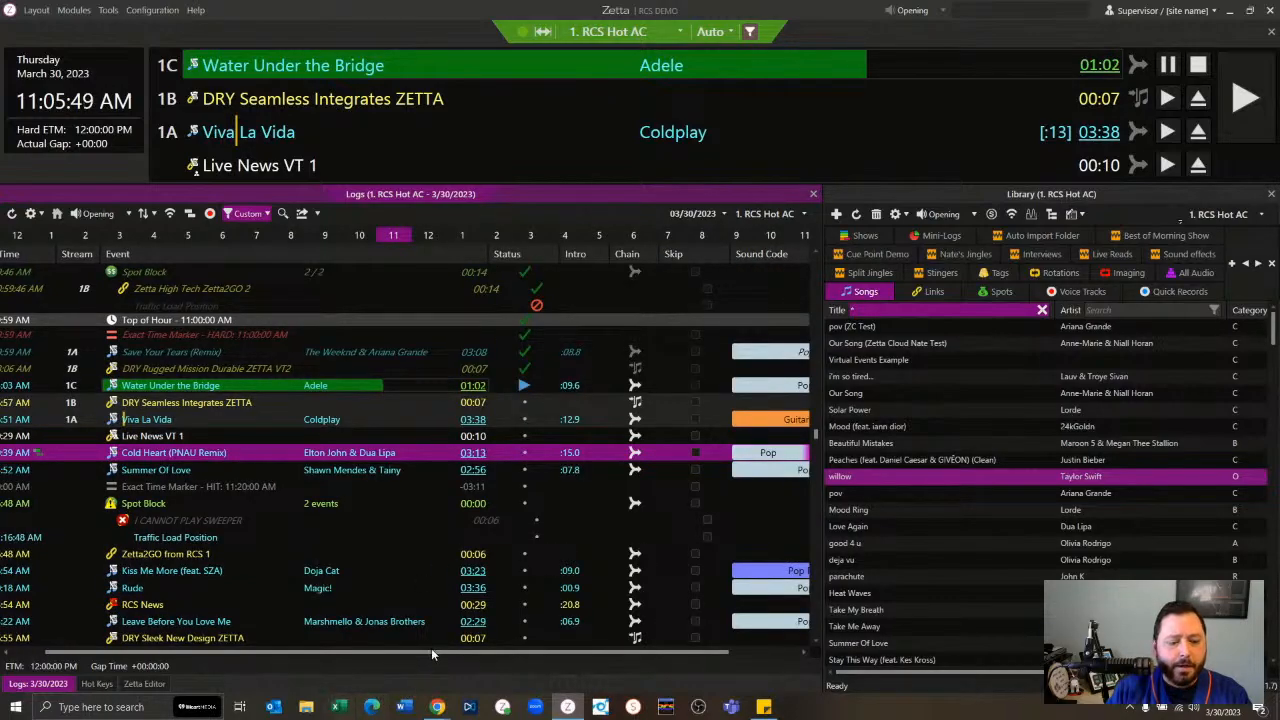
pyautogui.moveTo(434, 652); pyautogui.dragTo(308, 656)
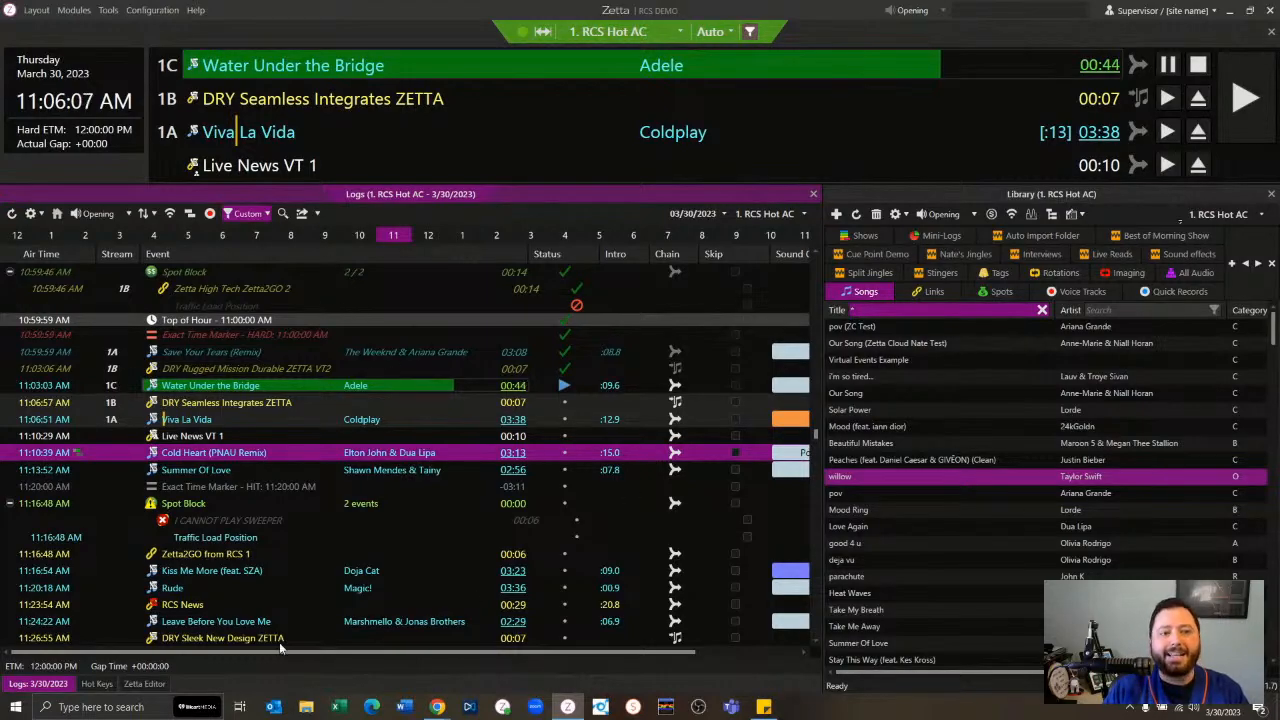
# Step: View the March 2023 calendar for choosing the log date, leaving the log on 03/30/2023
pyautogui.click(254, 472)
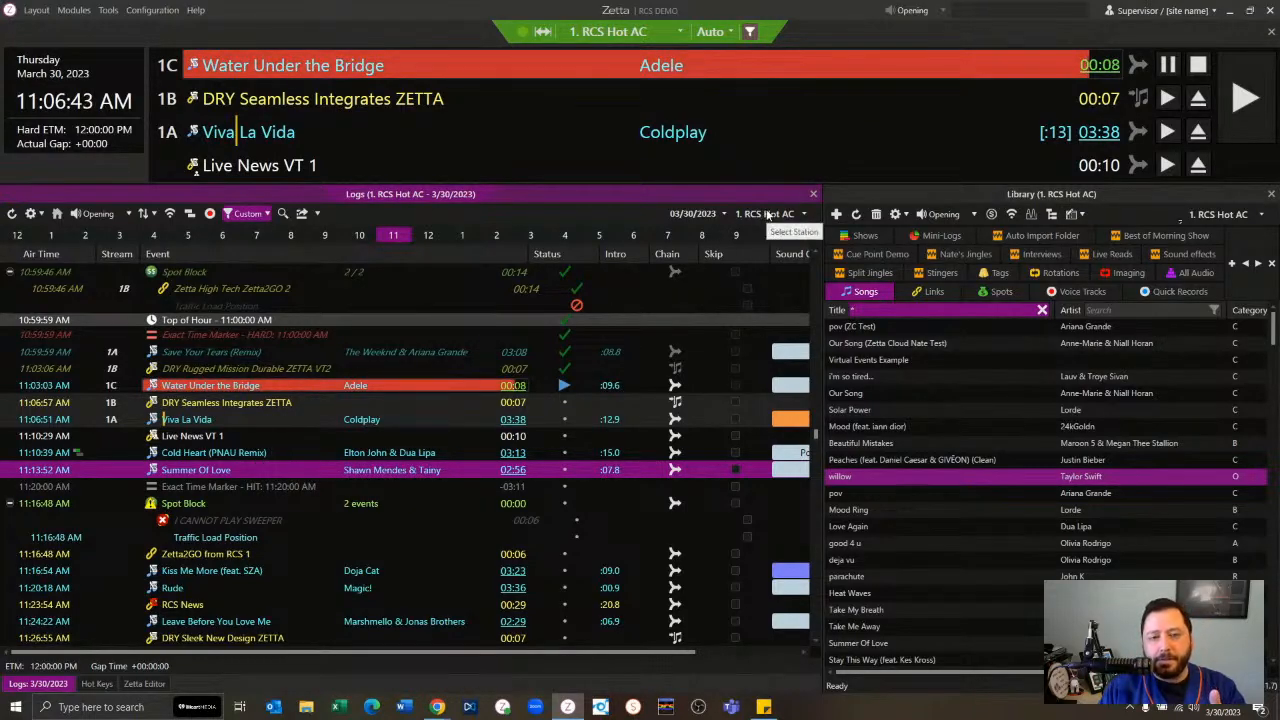
pyautogui.click(722, 215)
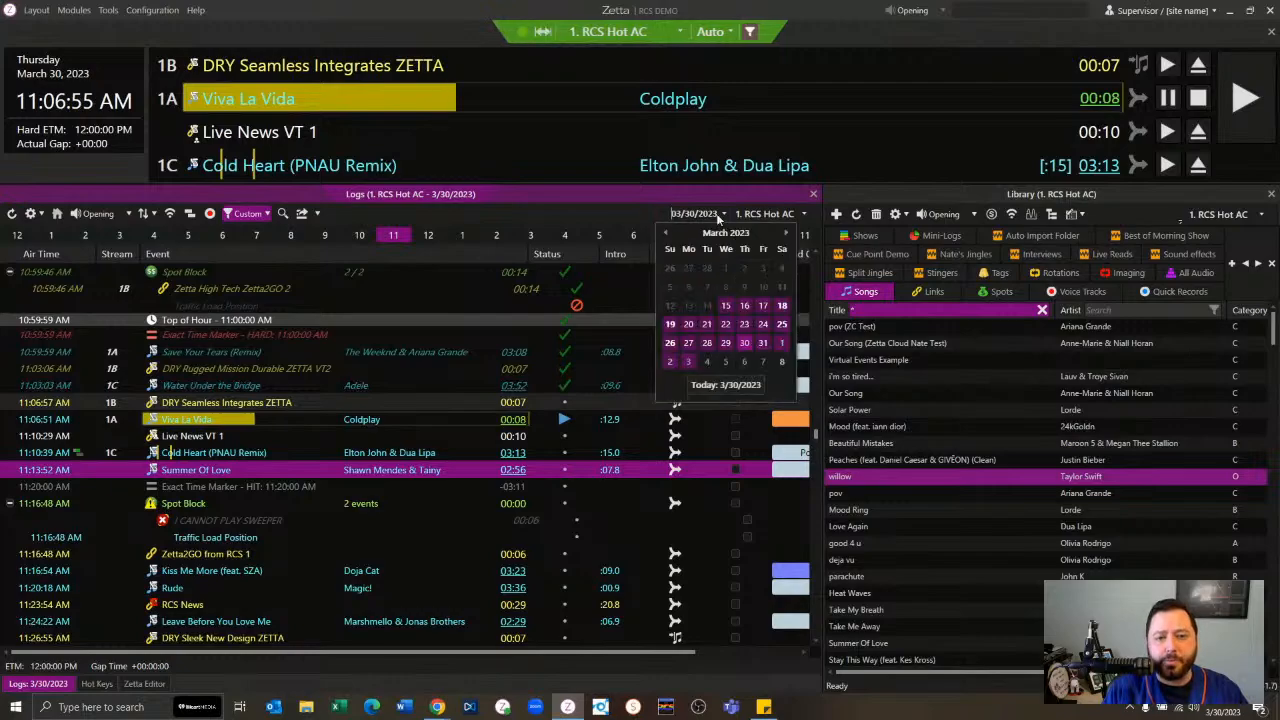
pyautogui.click(345, 455)
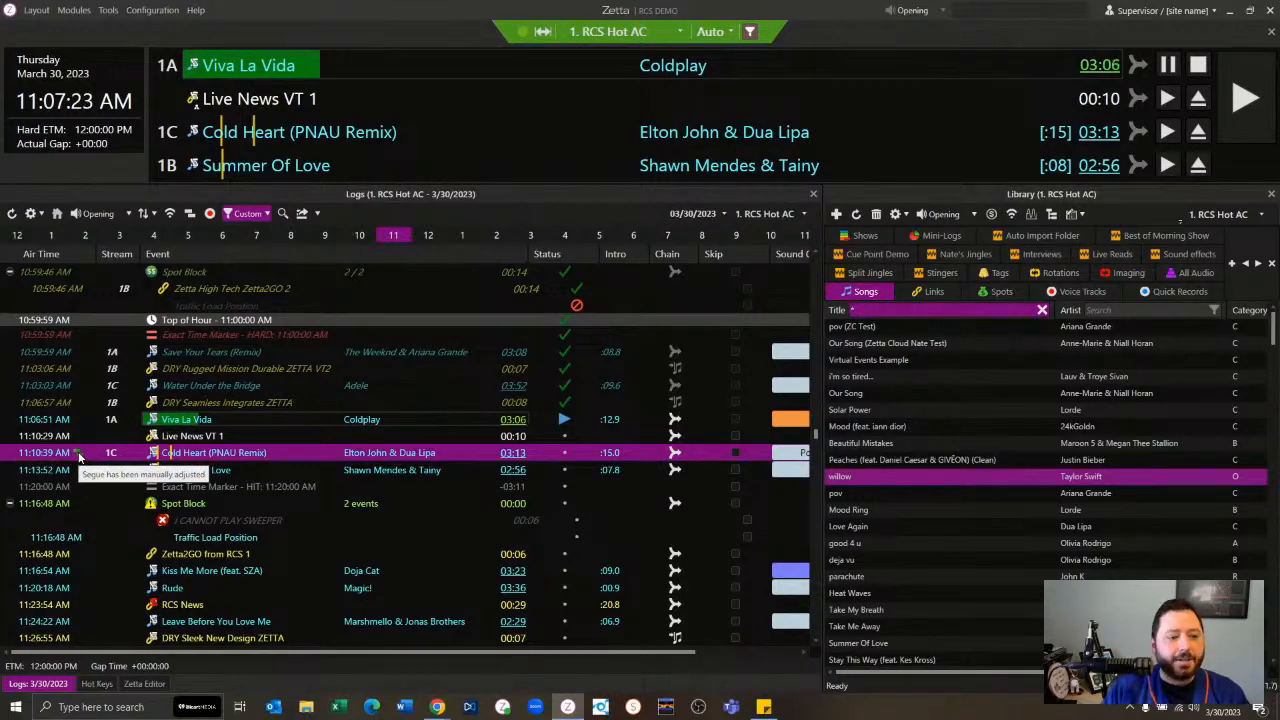
# Step: View the transition from Cold Heart (PNAU Remix) into Summer Of Love in the Segue Editor, then close it
pyautogui.click(199, 471)
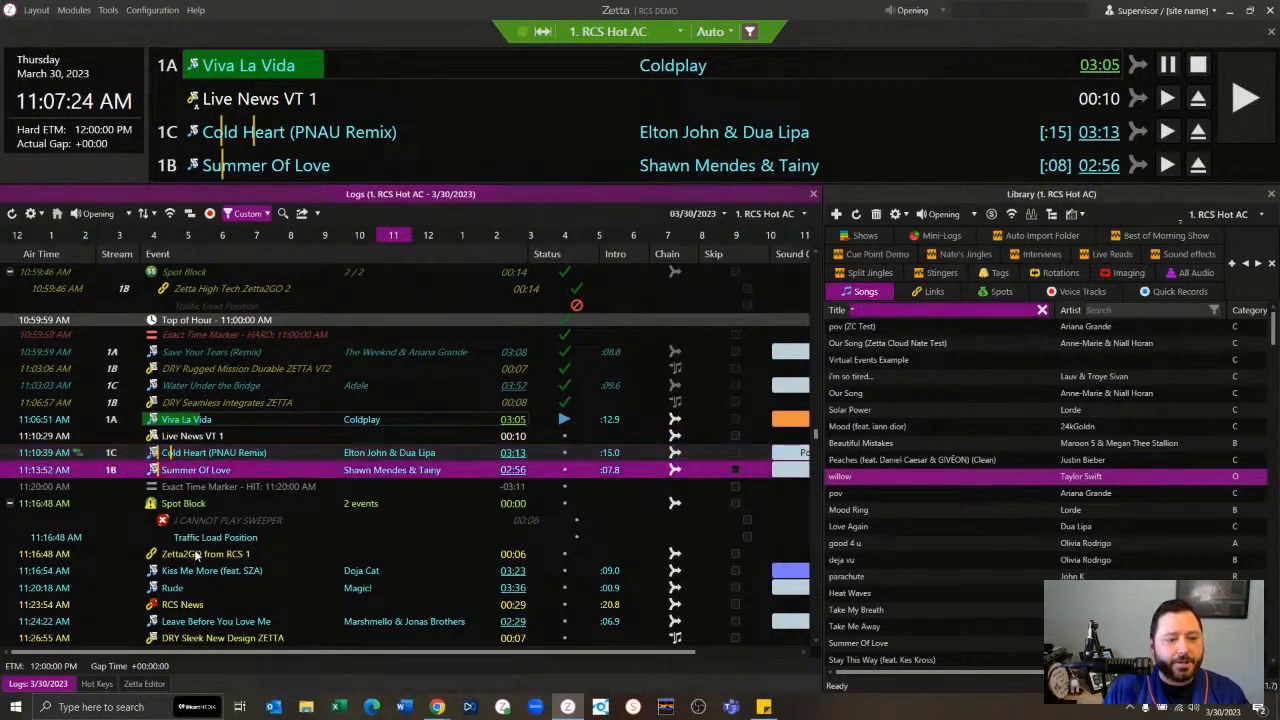
pyautogui.click(189, 214)
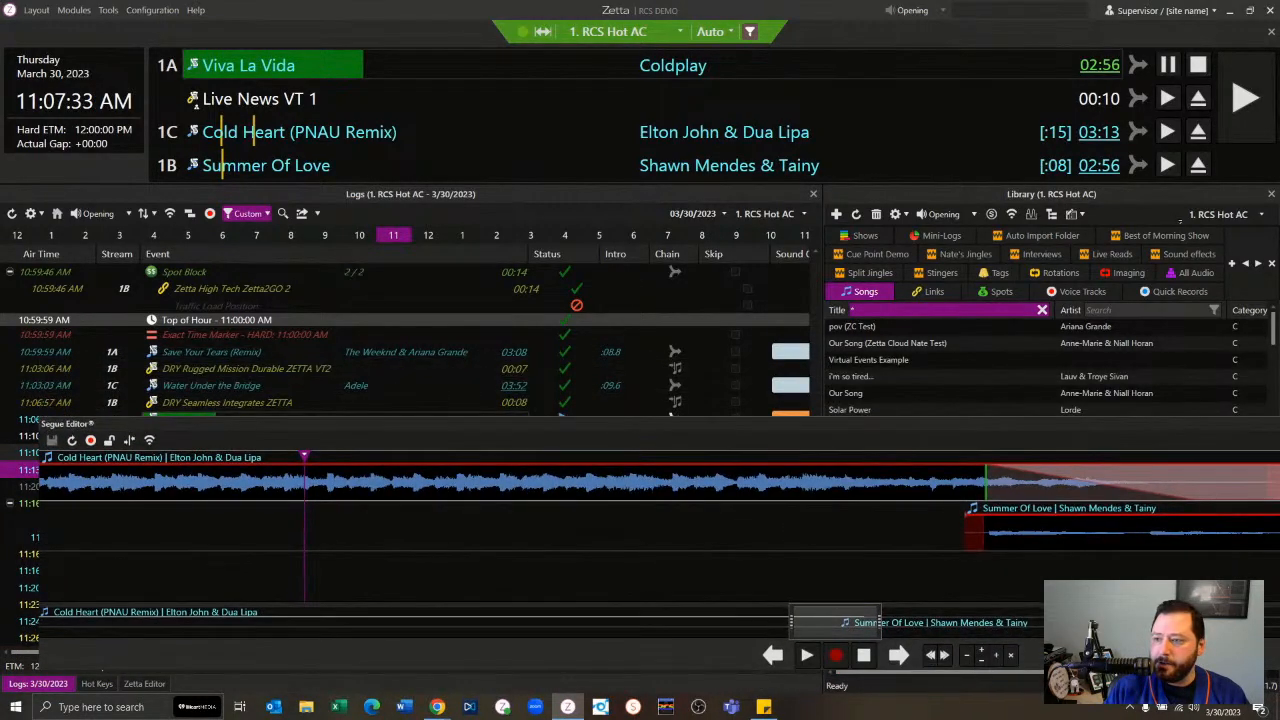
pyautogui.click(1006, 622)
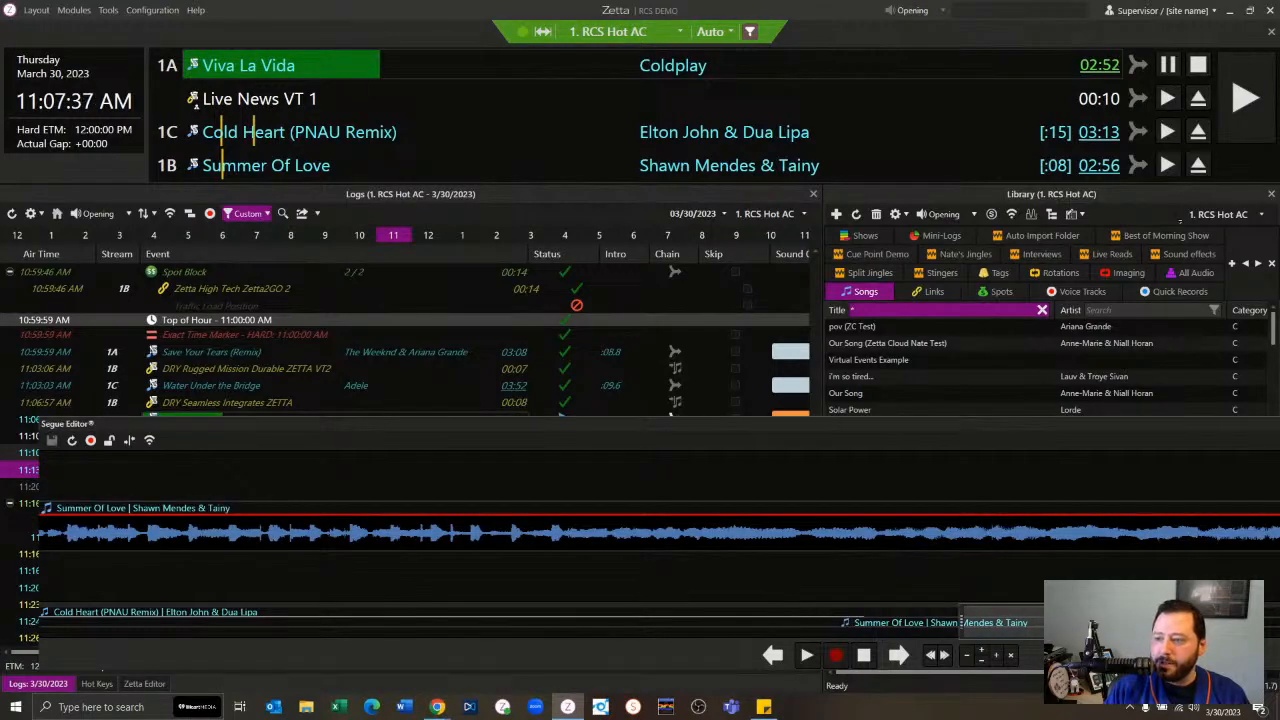
pyautogui.press('Escape')
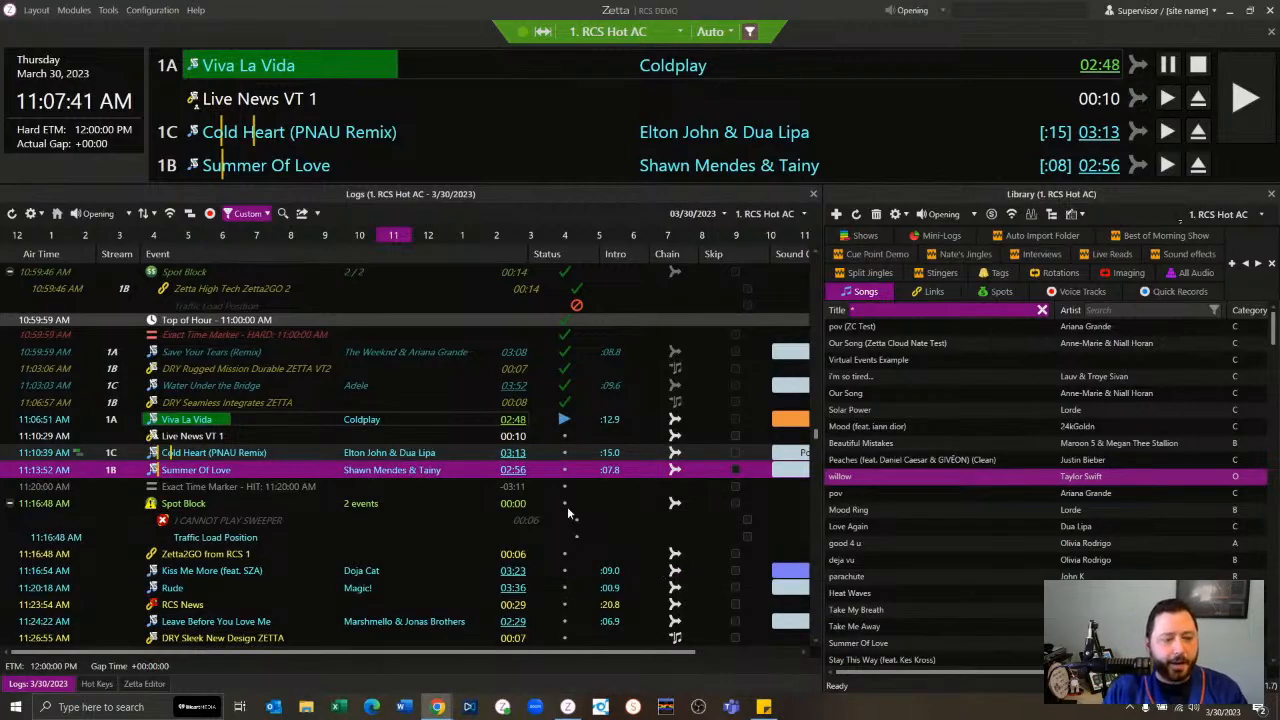
# Step: Examine the status icons of the adjusted segue, the 11:16:48 AM Spot Block and its I CANNOT PLAY SWEEPER event
pyautogui.moveTo(80, 458)
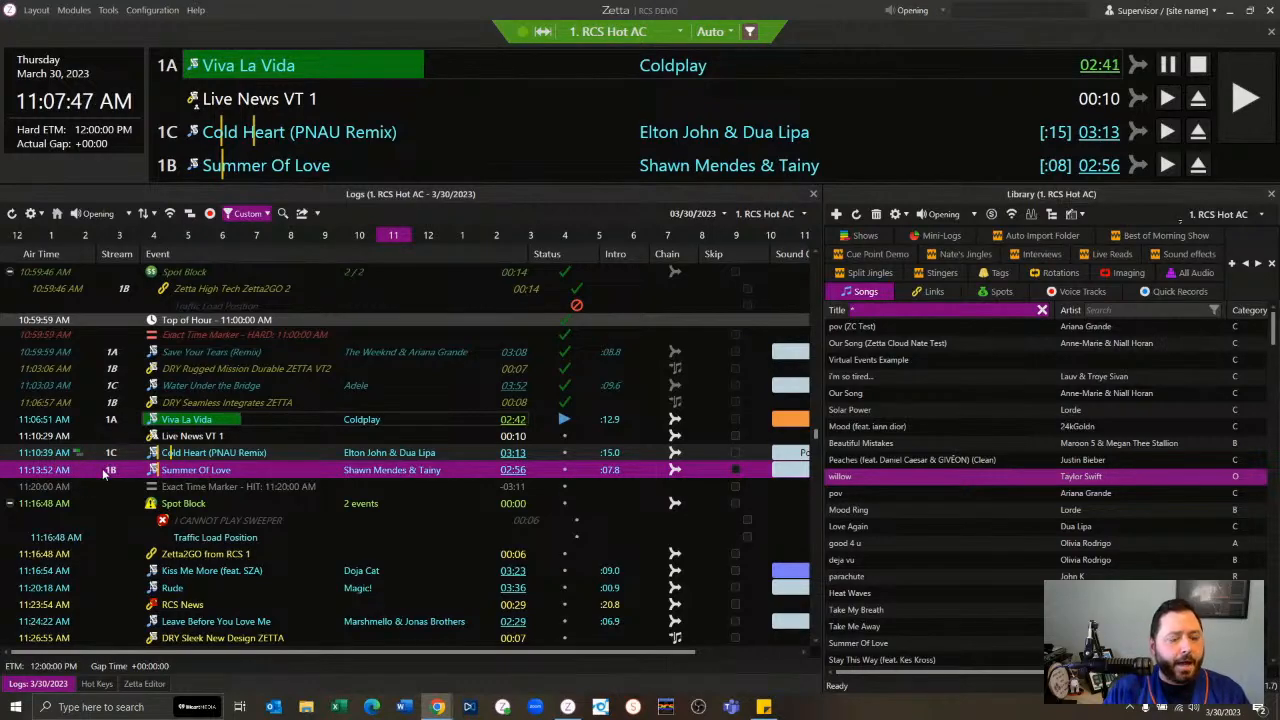
pyautogui.scroll(-1, 60, 488)
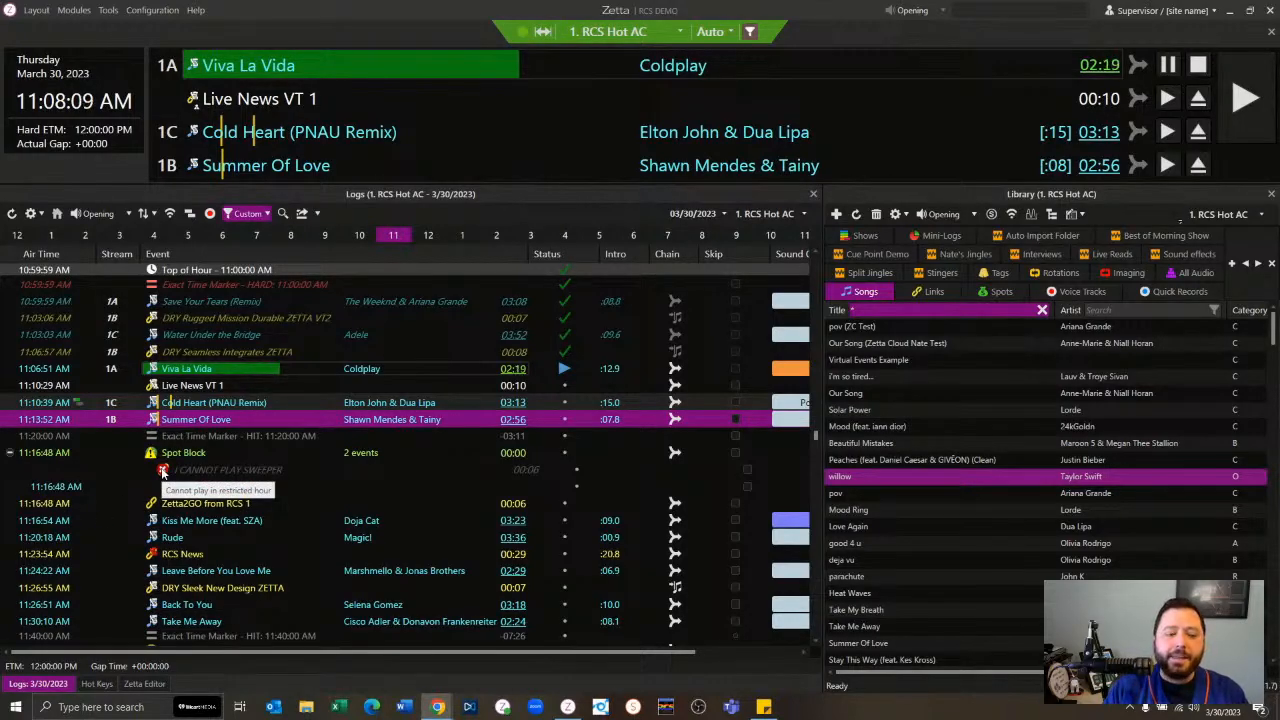
pyautogui.click(162, 472)
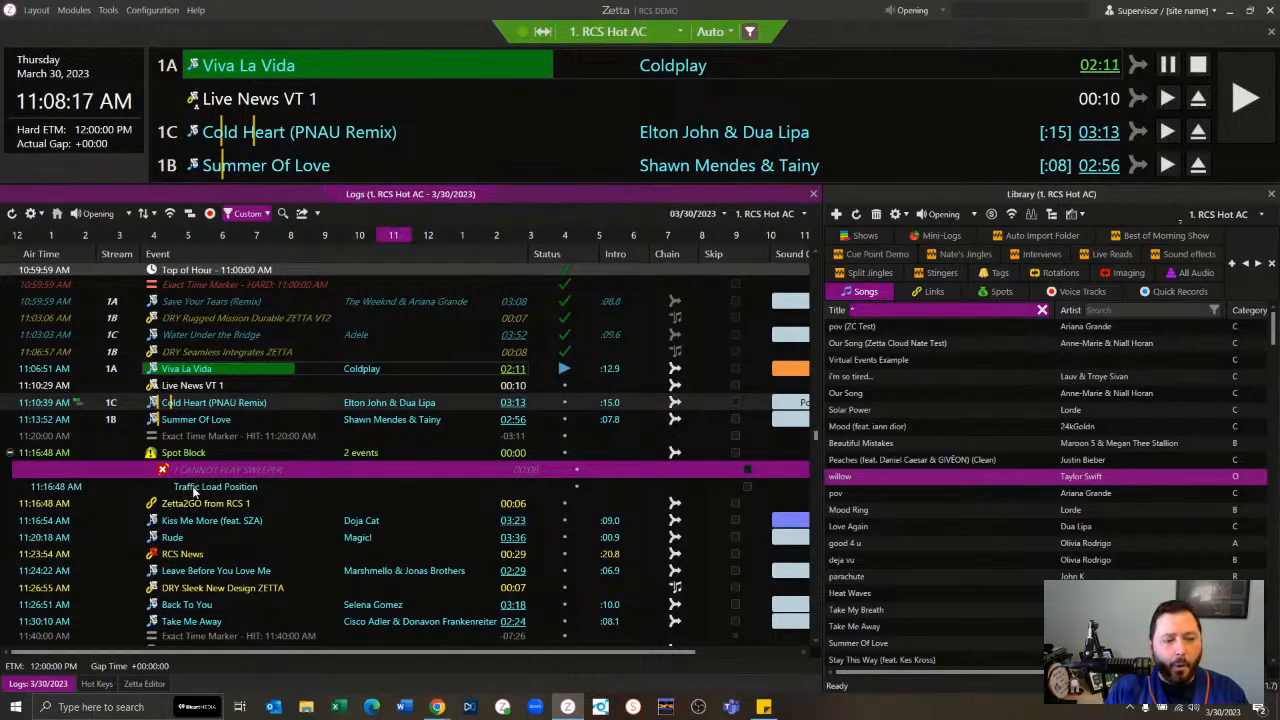
pyautogui.moveTo(151, 454)
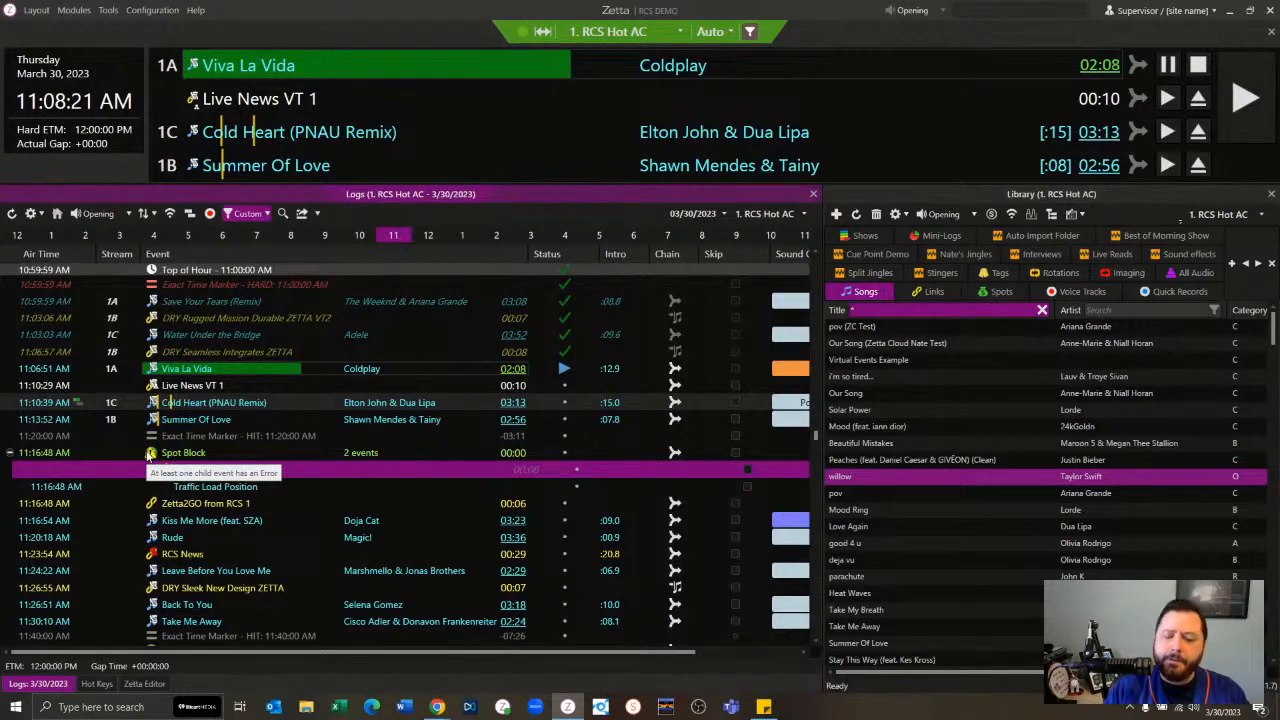
pyautogui.click(224, 451)
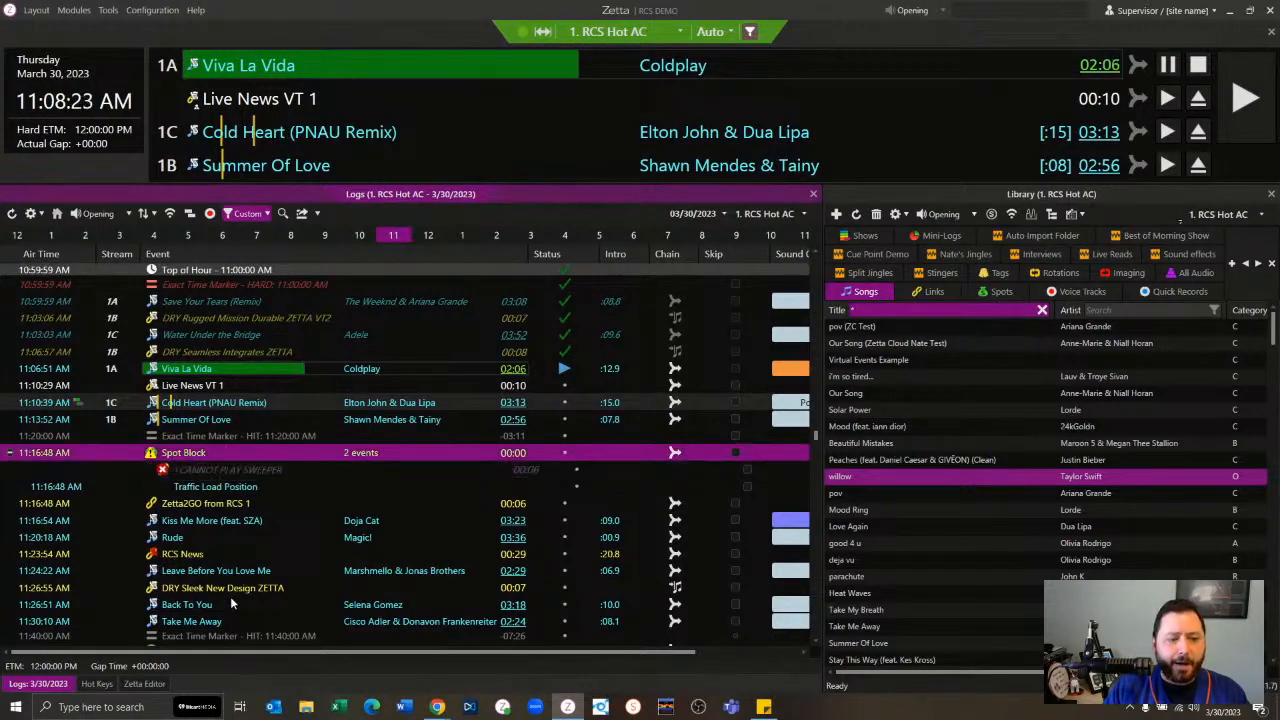
pyautogui.click(169, 472)
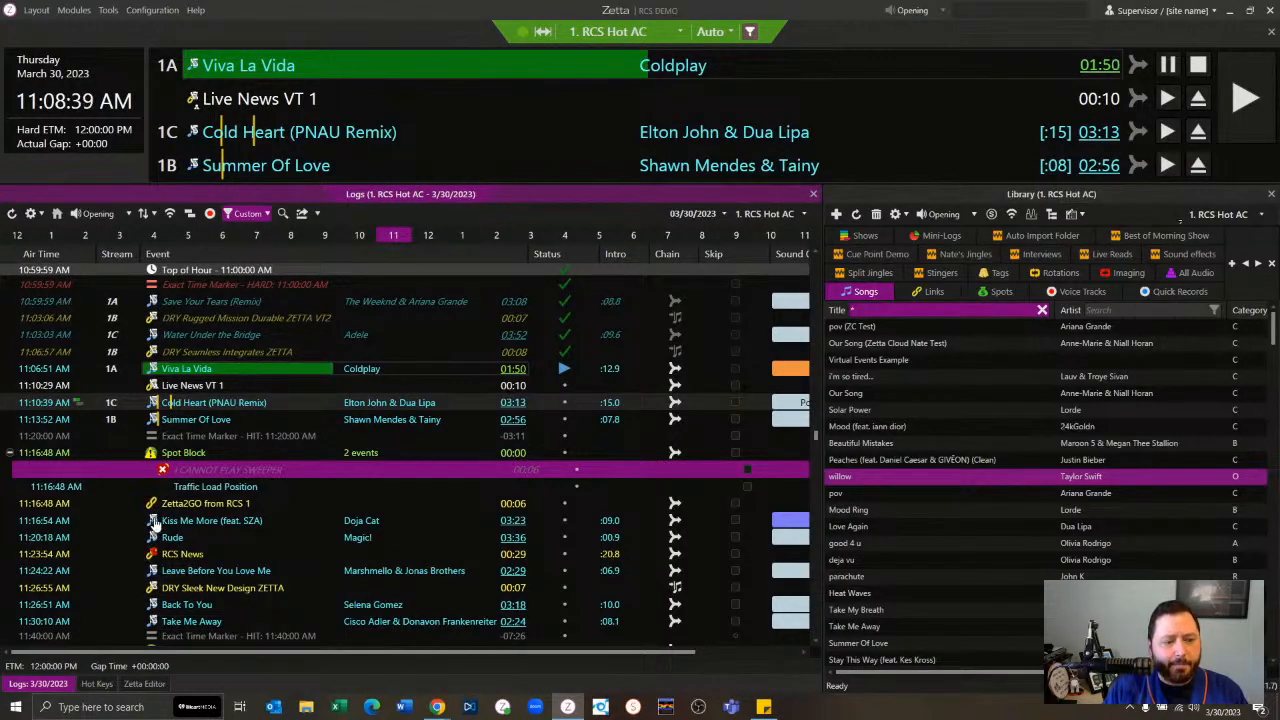
# Step: Preview and close the notes of Kiss Me More (feat. SZA), Rude and DRY Sleek New Design ZETTA in turn
pyautogui.click(154, 521)
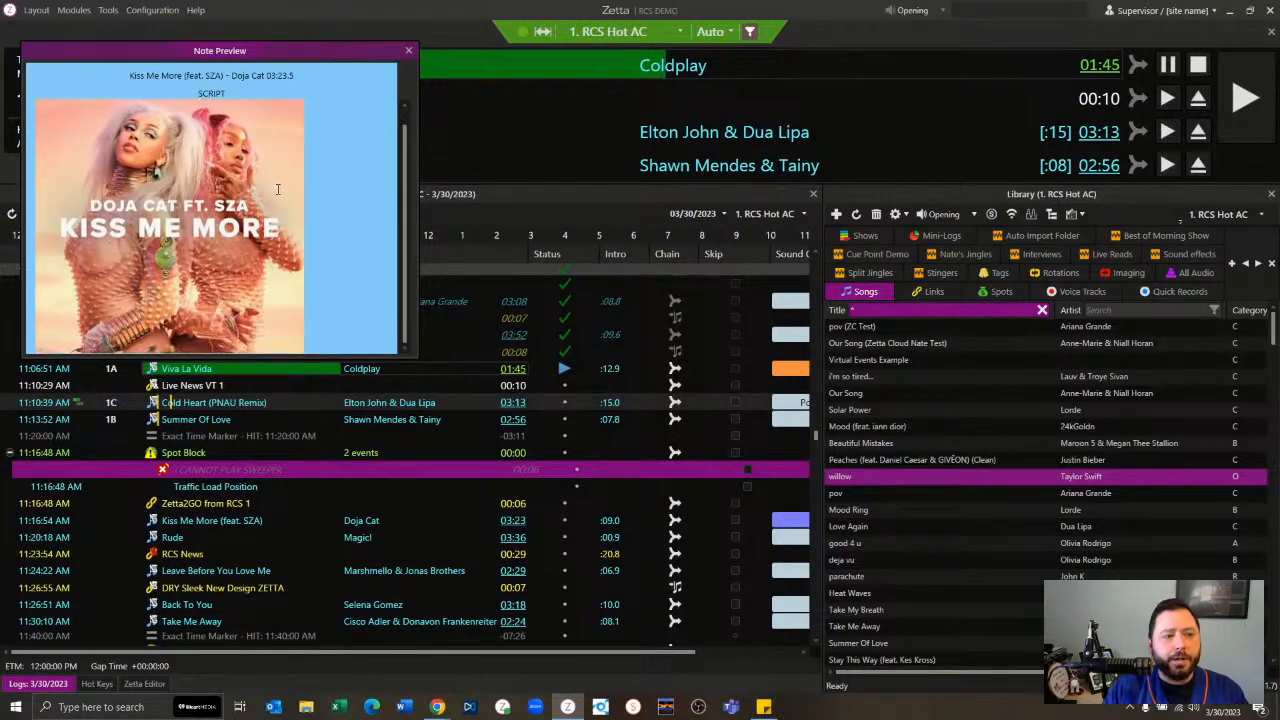
pyautogui.click(409, 52)
pyautogui.click(153, 538)
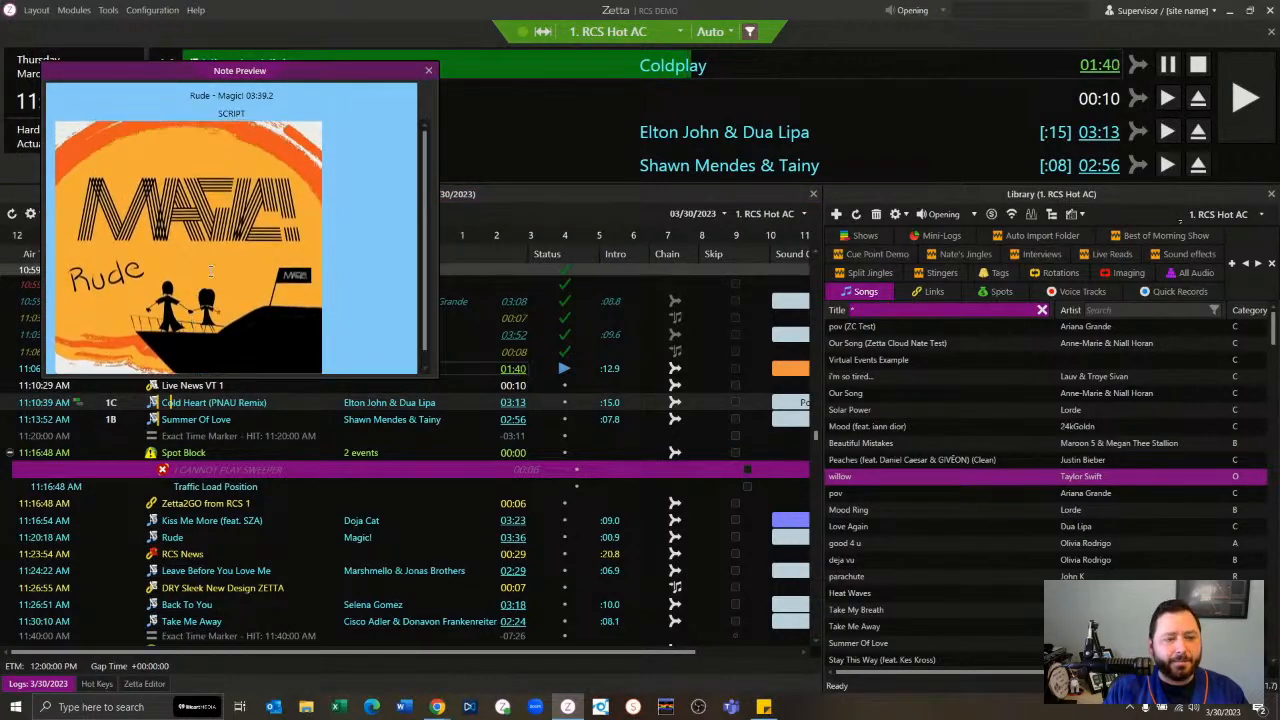
pyautogui.click(429, 72)
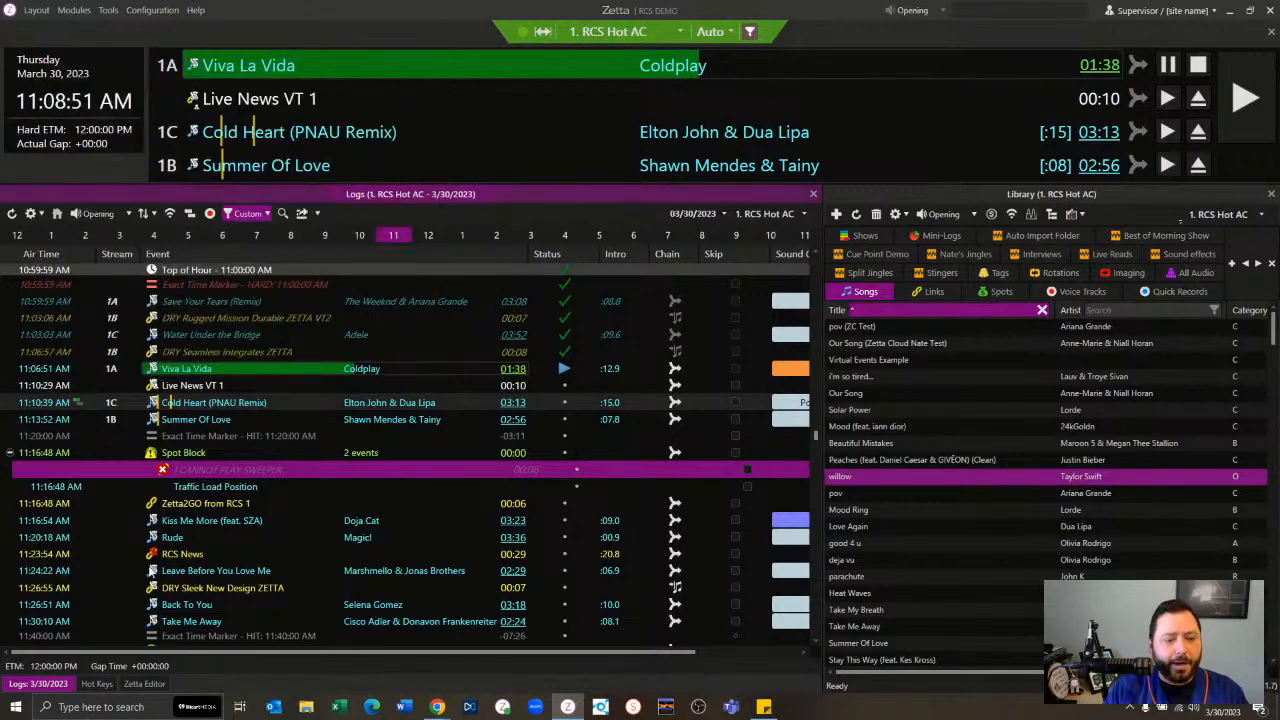
pyautogui.click(152, 588)
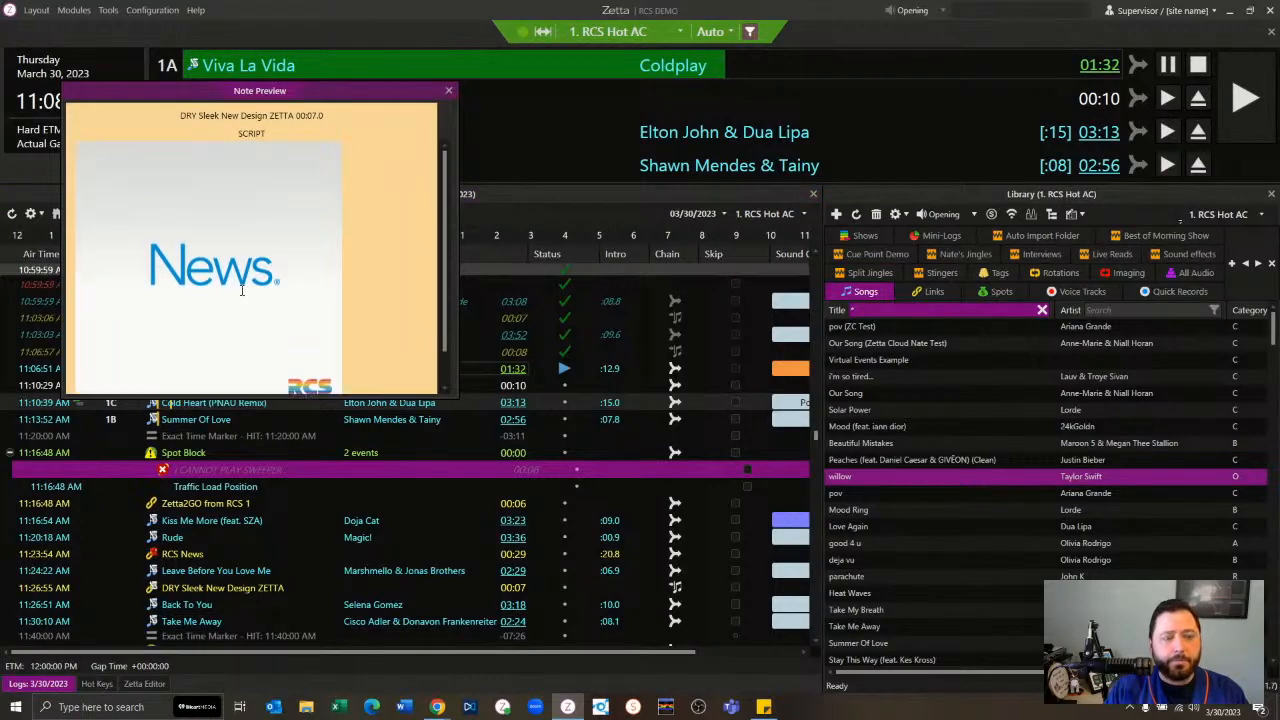
pyautogui.click(448, 91)
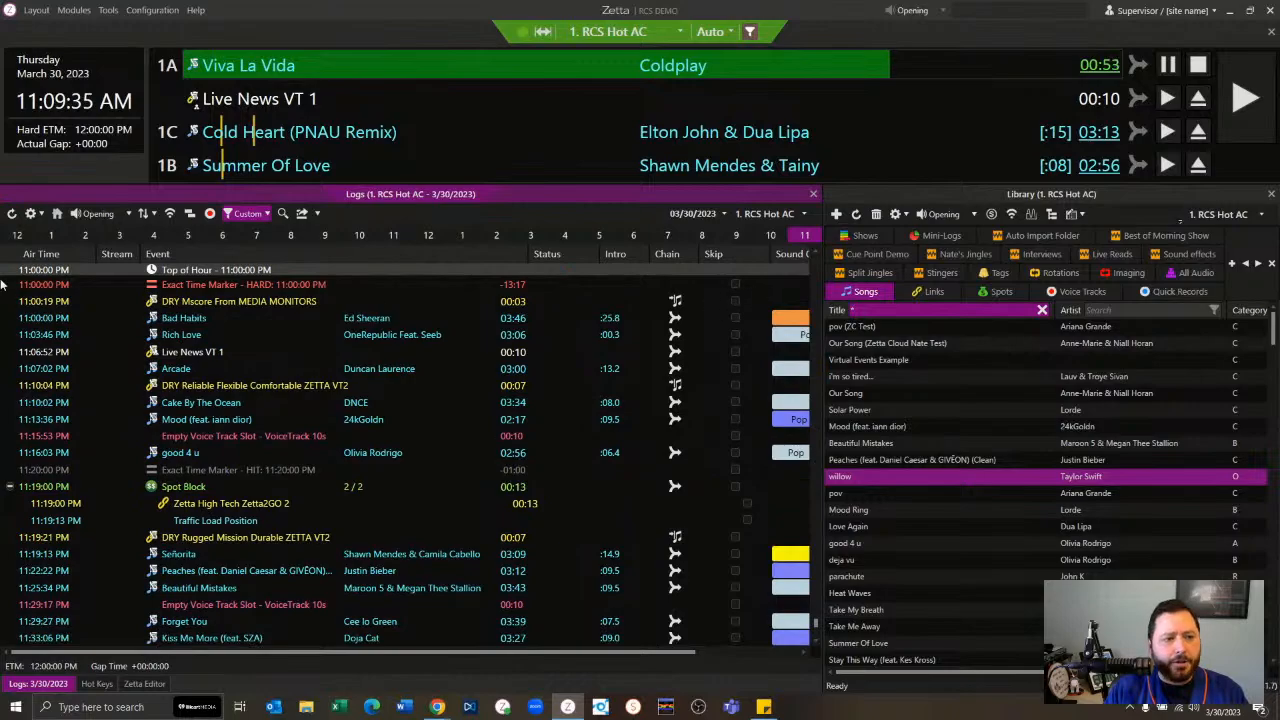
# Step: Turn on Auto Scroll for the log to return to the playing event, and select the already played events above it
pyautogui.click(60, 213)
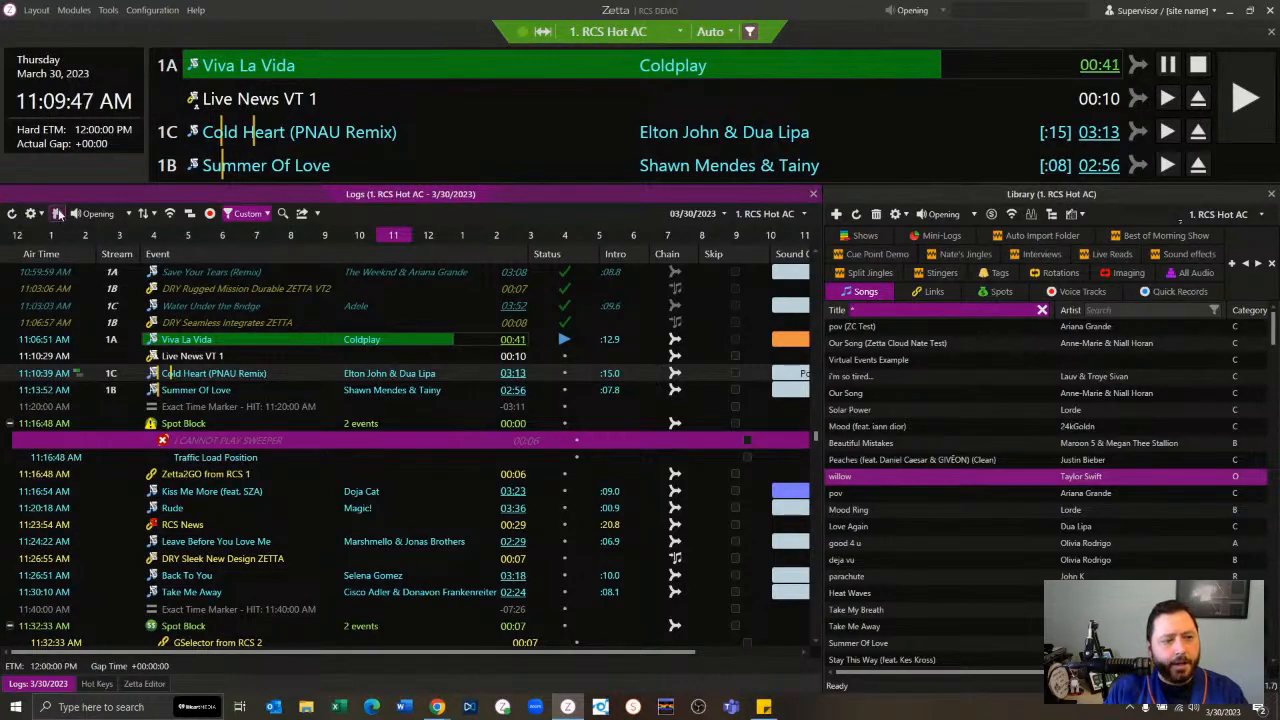
pyautogui.click(57, 213)
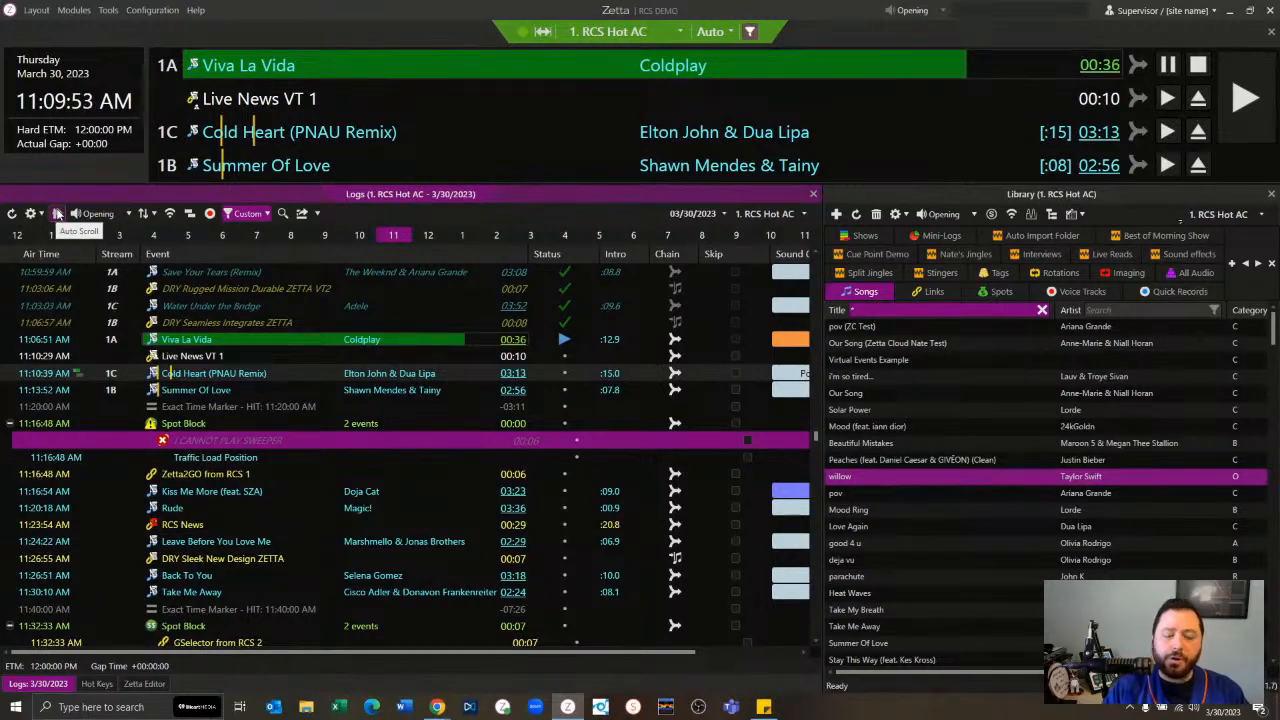
pyautogui.click(151, 322)
pyautogui.click(180, 306)
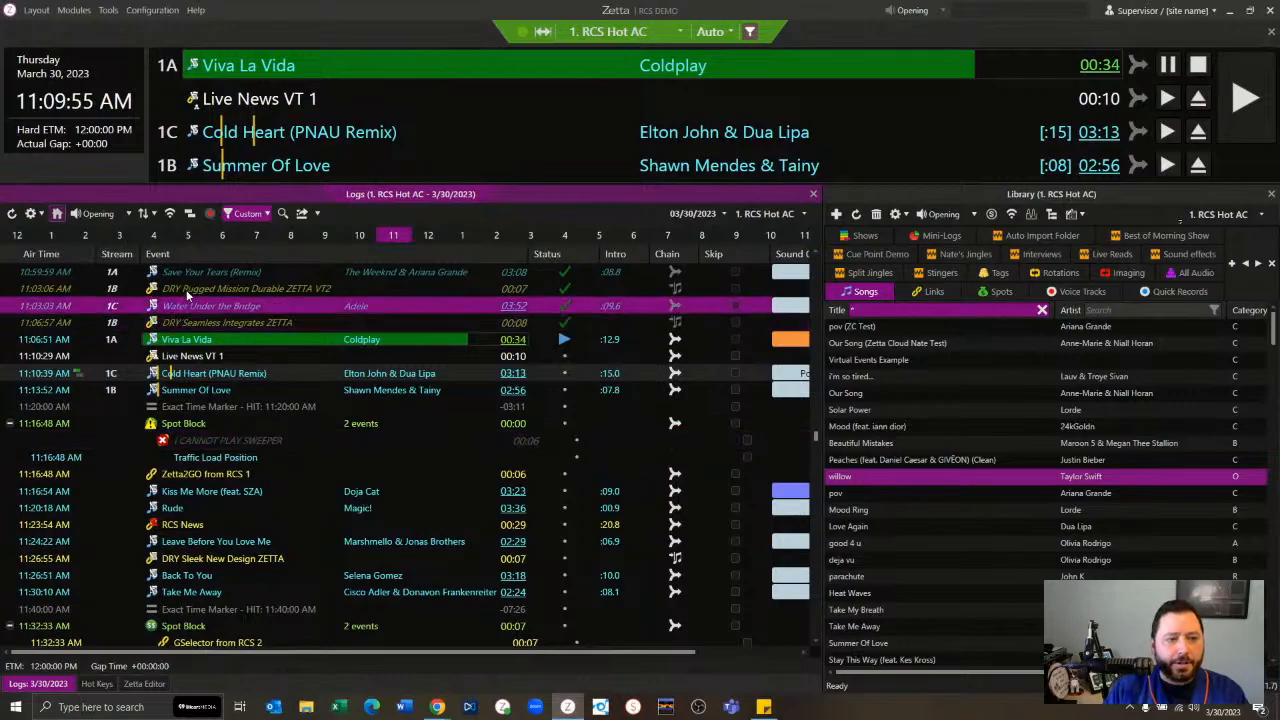
pyautogui.click(191, 290)
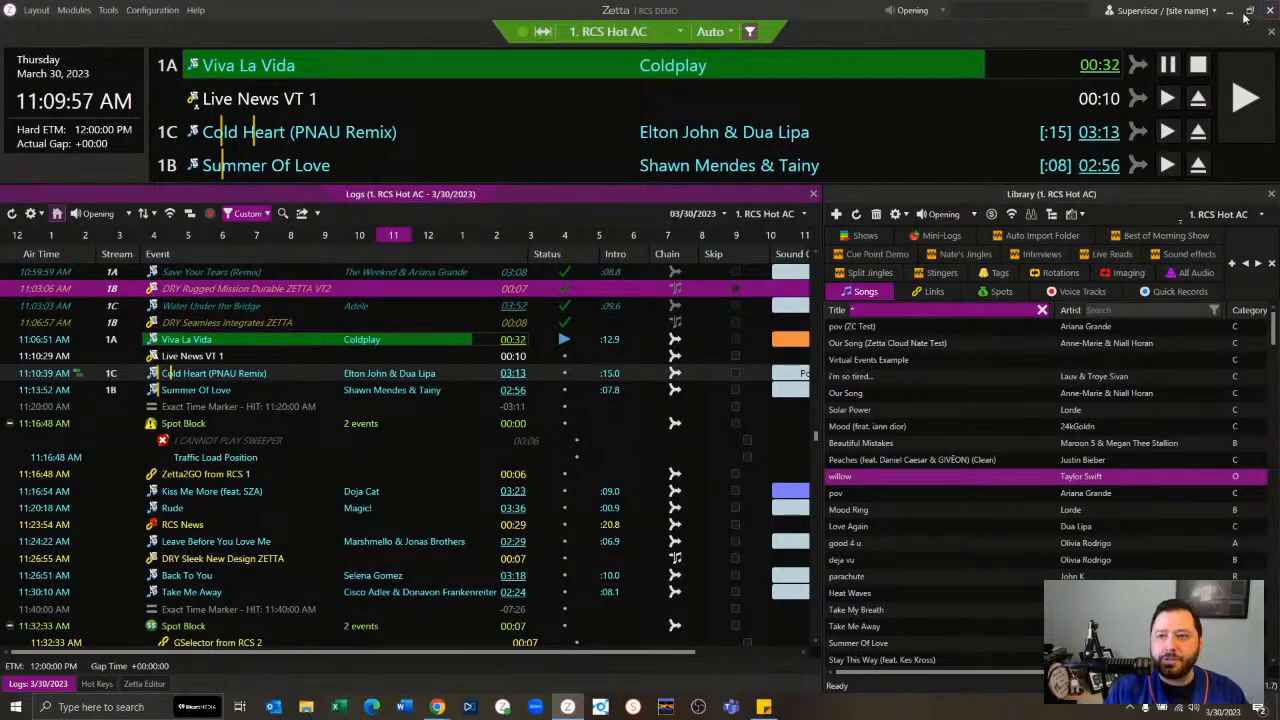
# Step: Open the supervisor's User Preferences and show the Logs settings with the Auto Scroll options
pyautogui.click(1213, 11)
pyautogui.click(1160, 29)
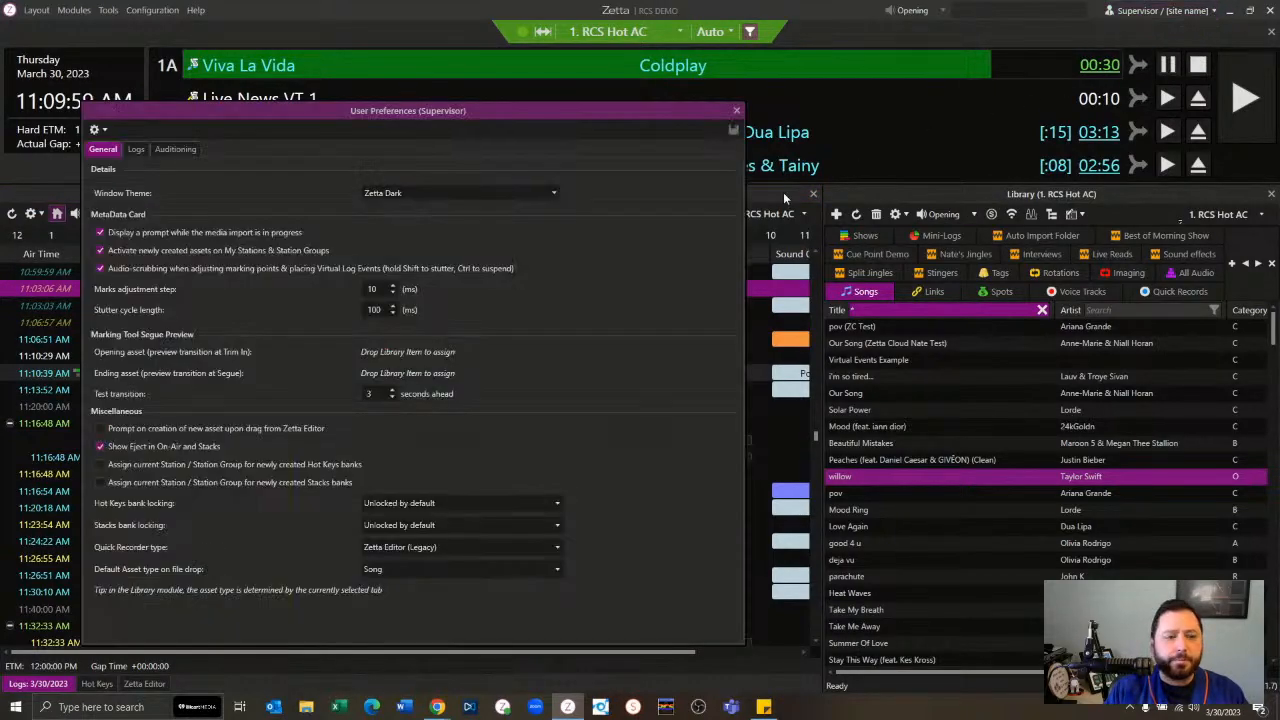
pyautogui.click(136, 149)
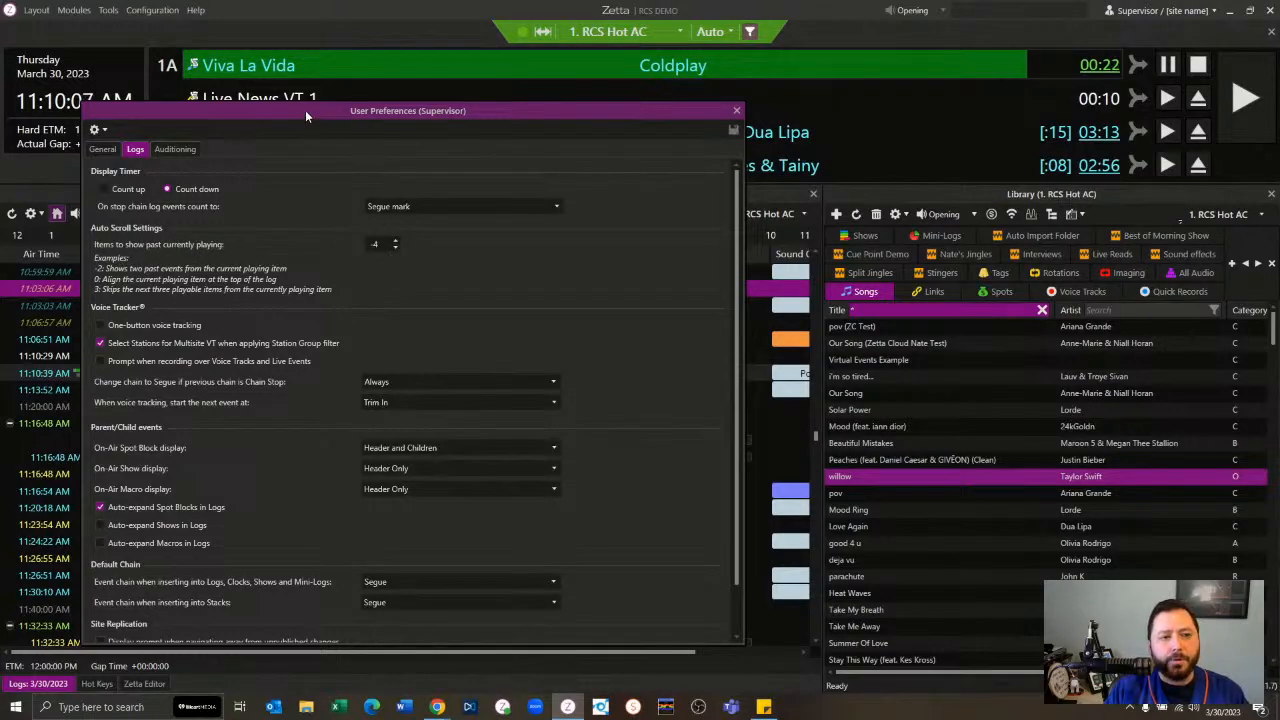
# Step: Move User Preferences aside to compare its Auto Scroll settings with the log, close it, and toggle Auto Scroll
pyautogui.moveTo(305, 110); pyautogui.dragTo(603, 103)
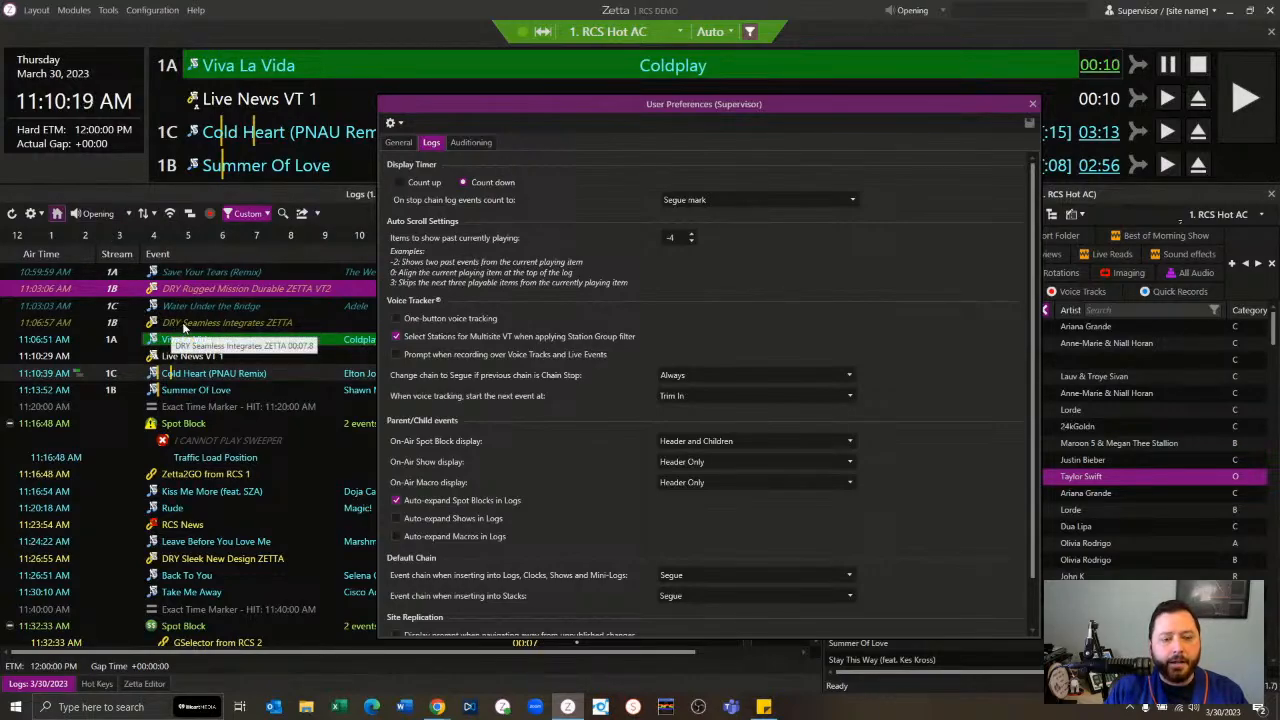
pyautogui.click(1188, 11)
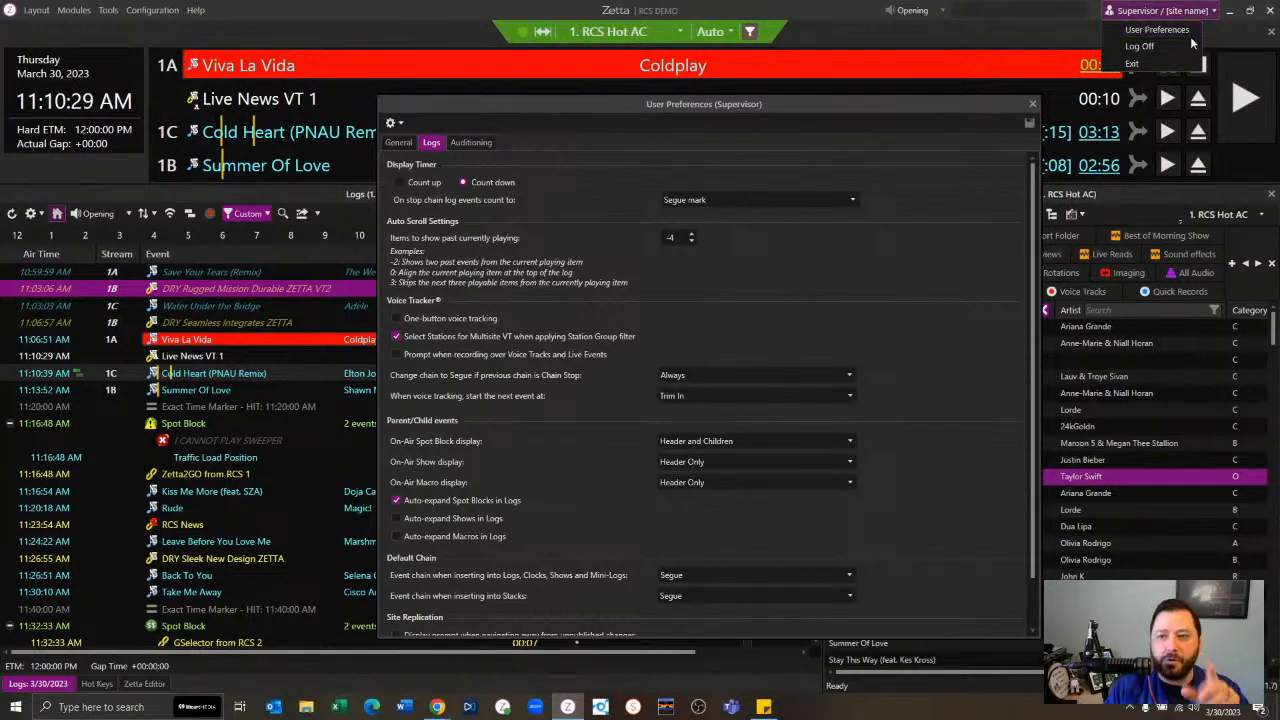
pyautogui.click(960, 278)
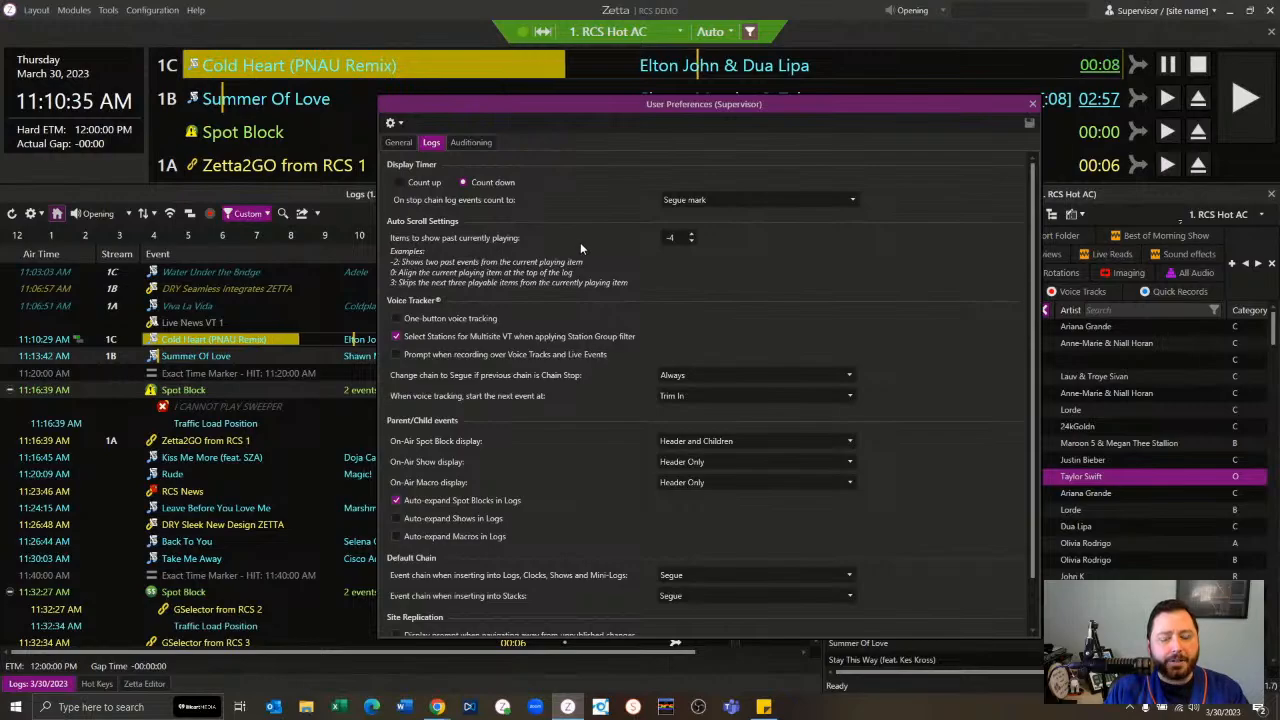
pyautogui.click(1032, 105)
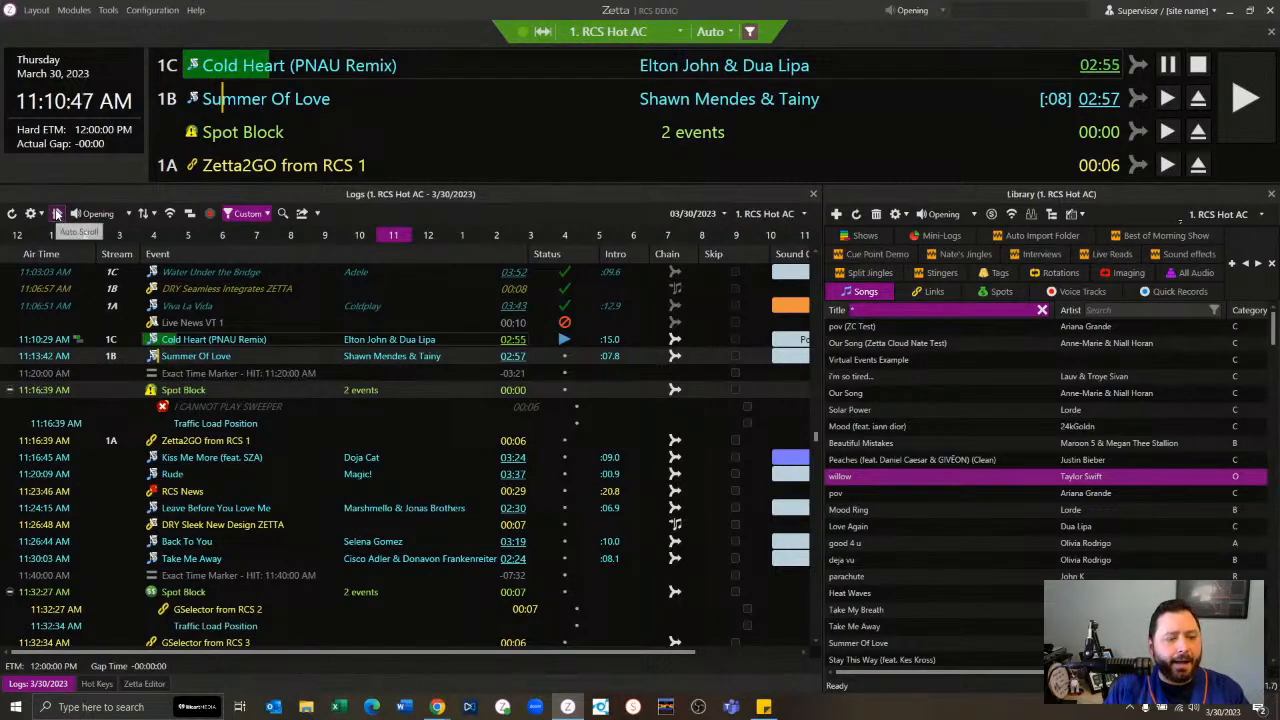
pyautogui.click(57, 216)
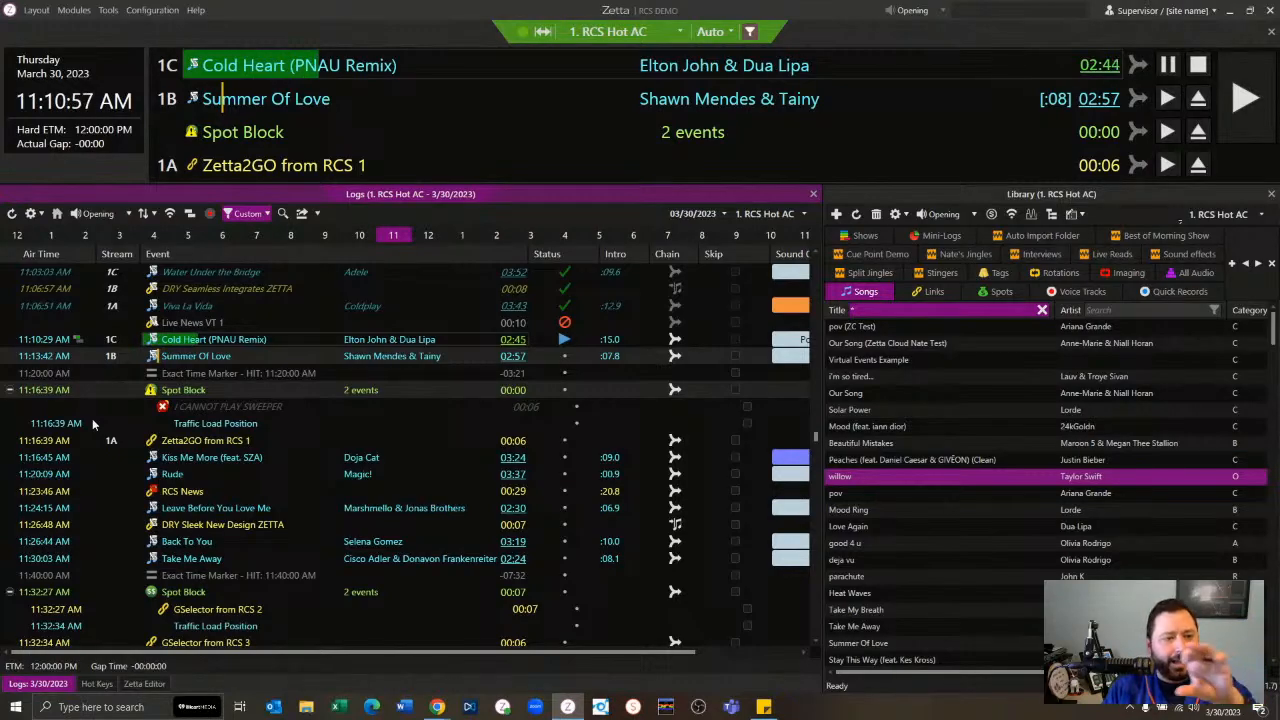
# Step: Examine the log's Log Utilities, Resolve Tags / Rotations / Imaging, GSelector Integration and Print Log commands without running any
pyautogui.click(42, 216)
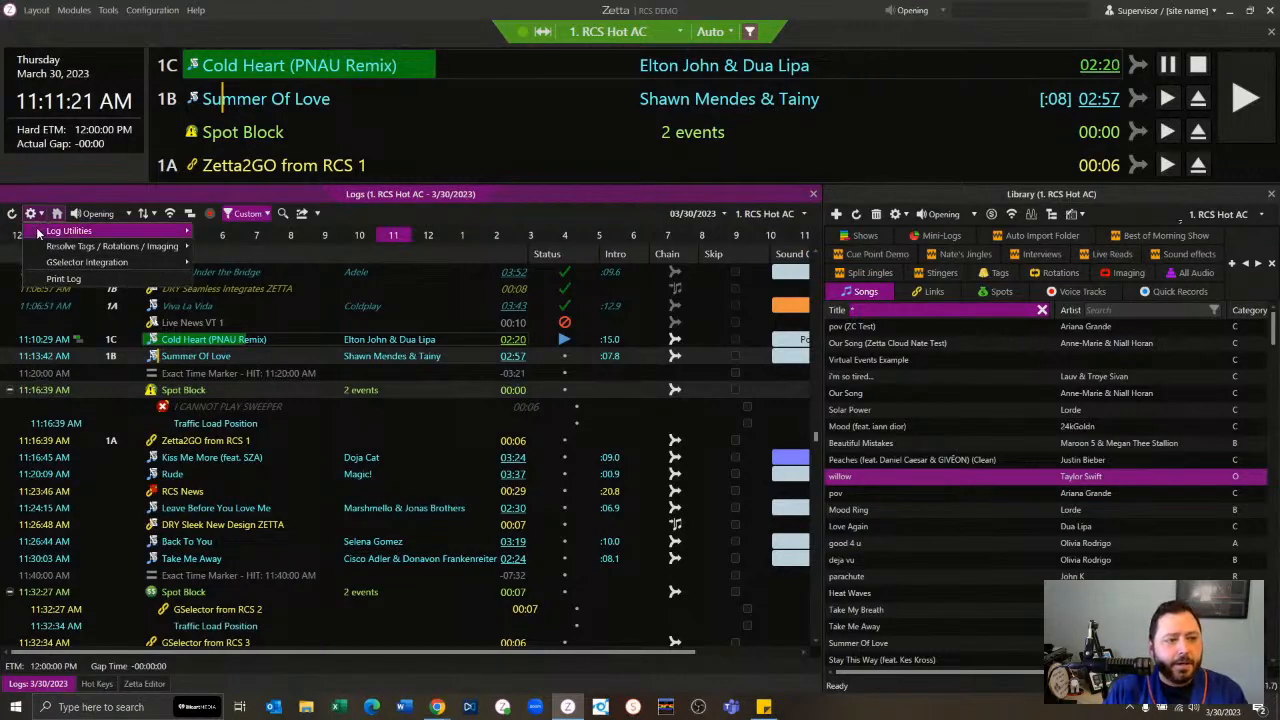
pyautogui.moveTo(38, 232)
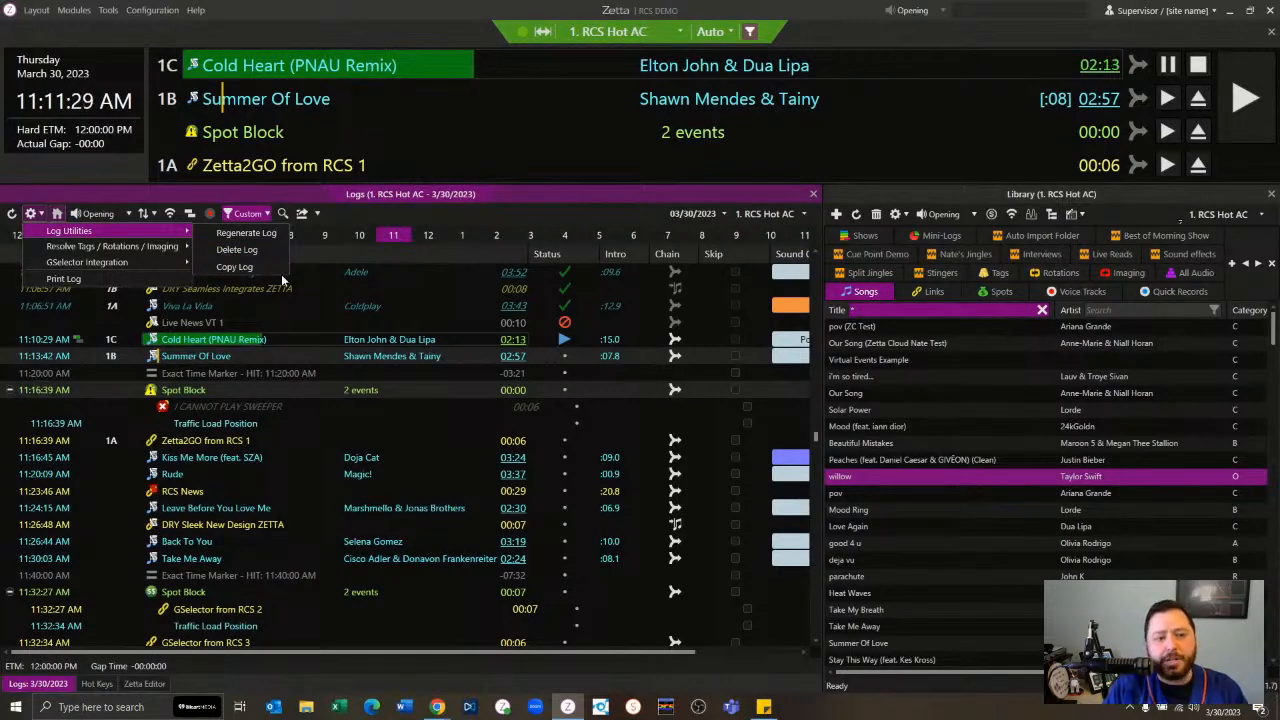
pyautogui.moveTo(80, 264)
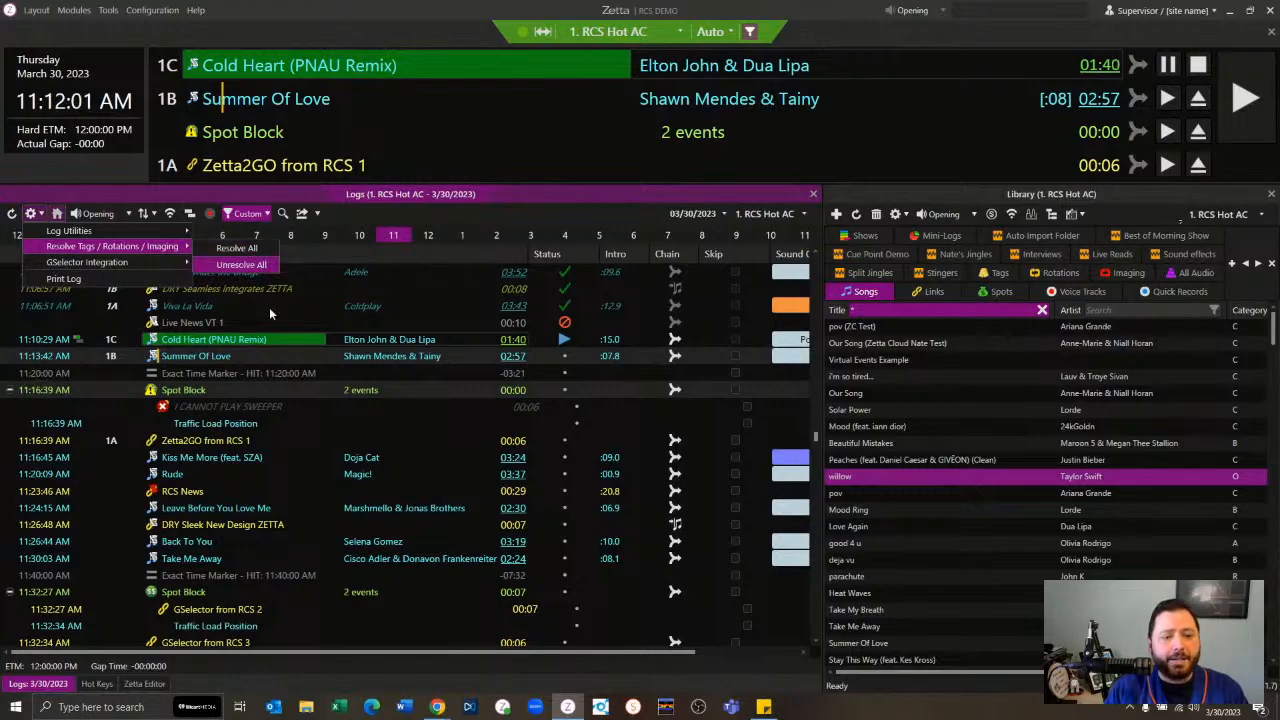
pyautogui.click(296, 455)
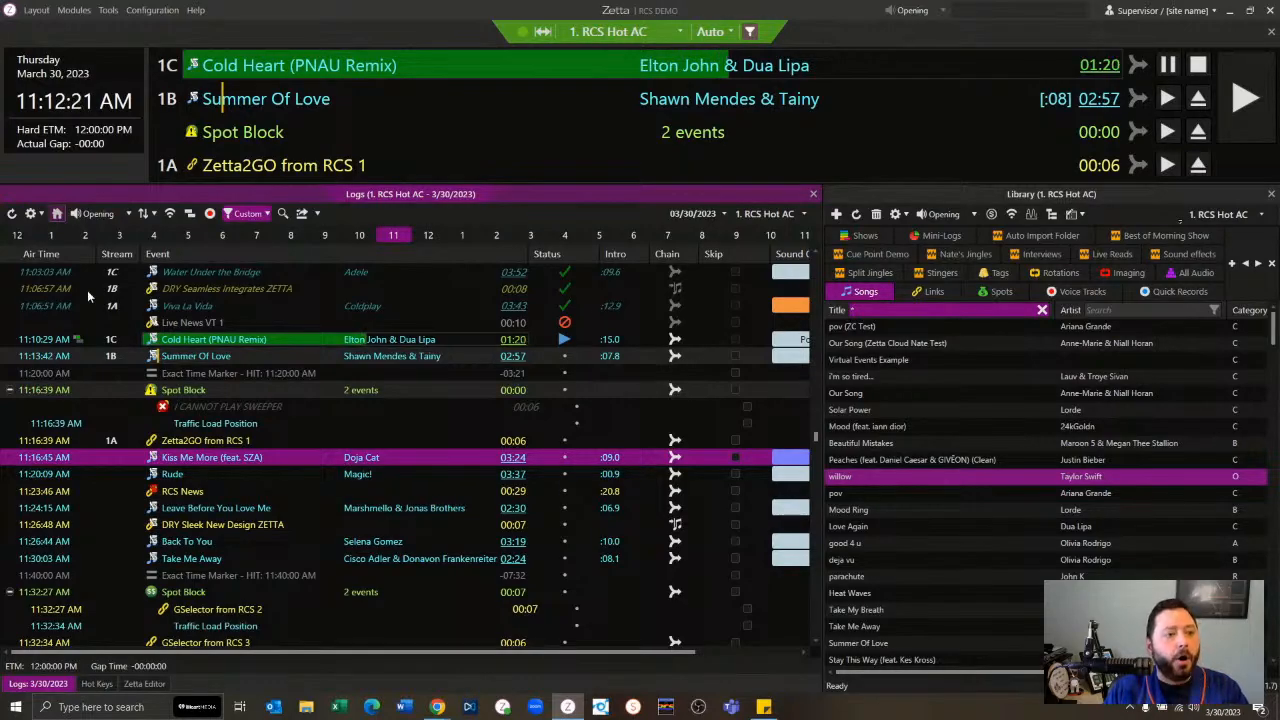
pyautogui.click(38, 213)
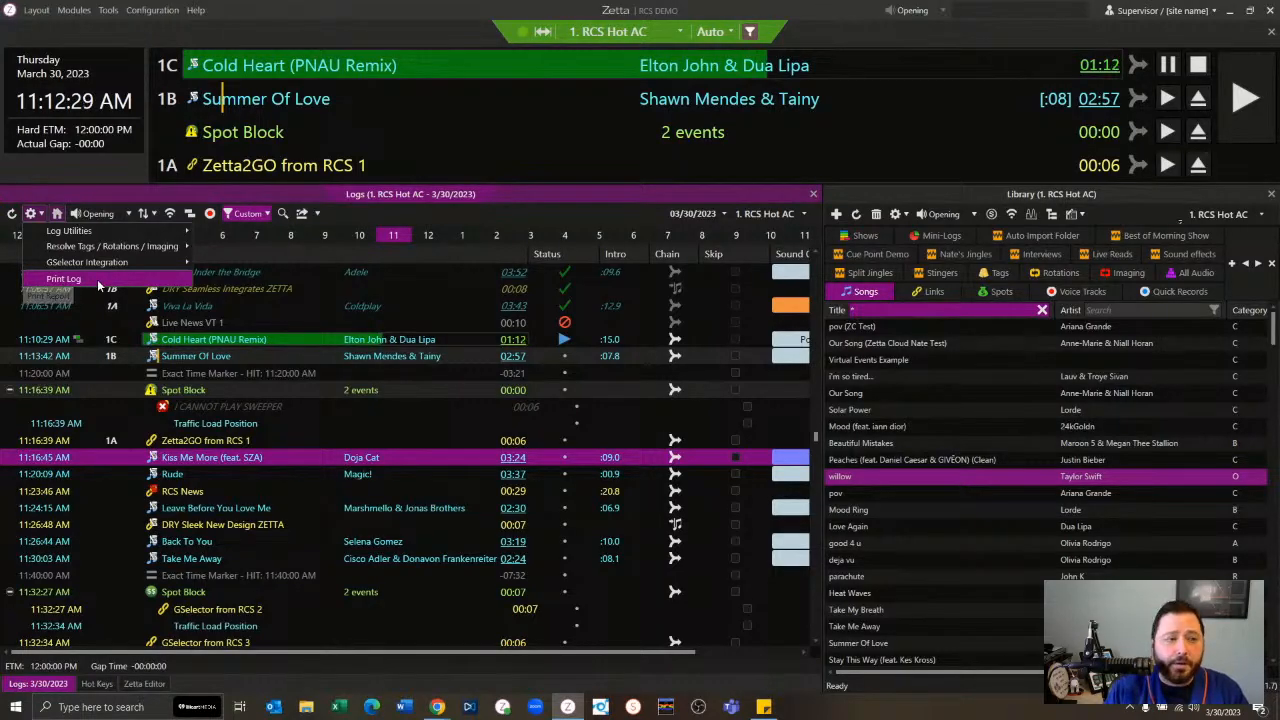
pyautogui.click(104, 195)
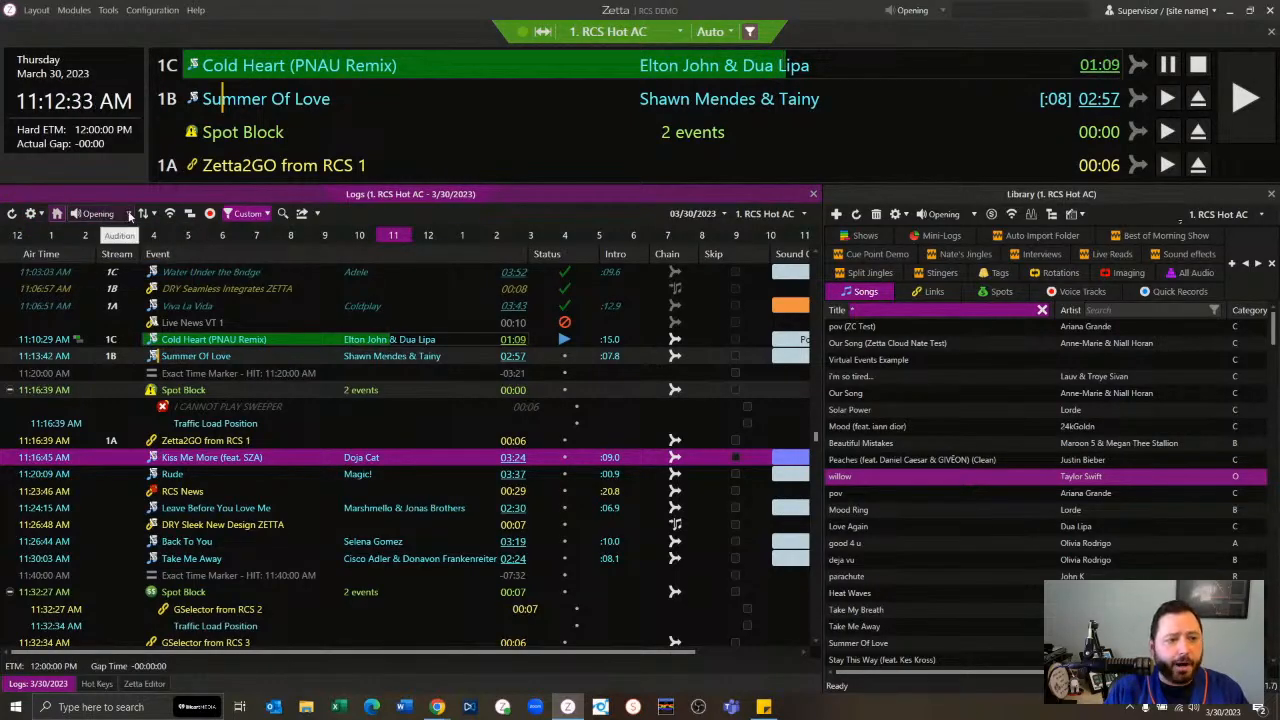
# Step: Review the log's audition choices such as Opening, Hook and Closing, and close the list by selecting the 11:20:00 AM Exact Time Marker
pyautogui.click(129, 215)
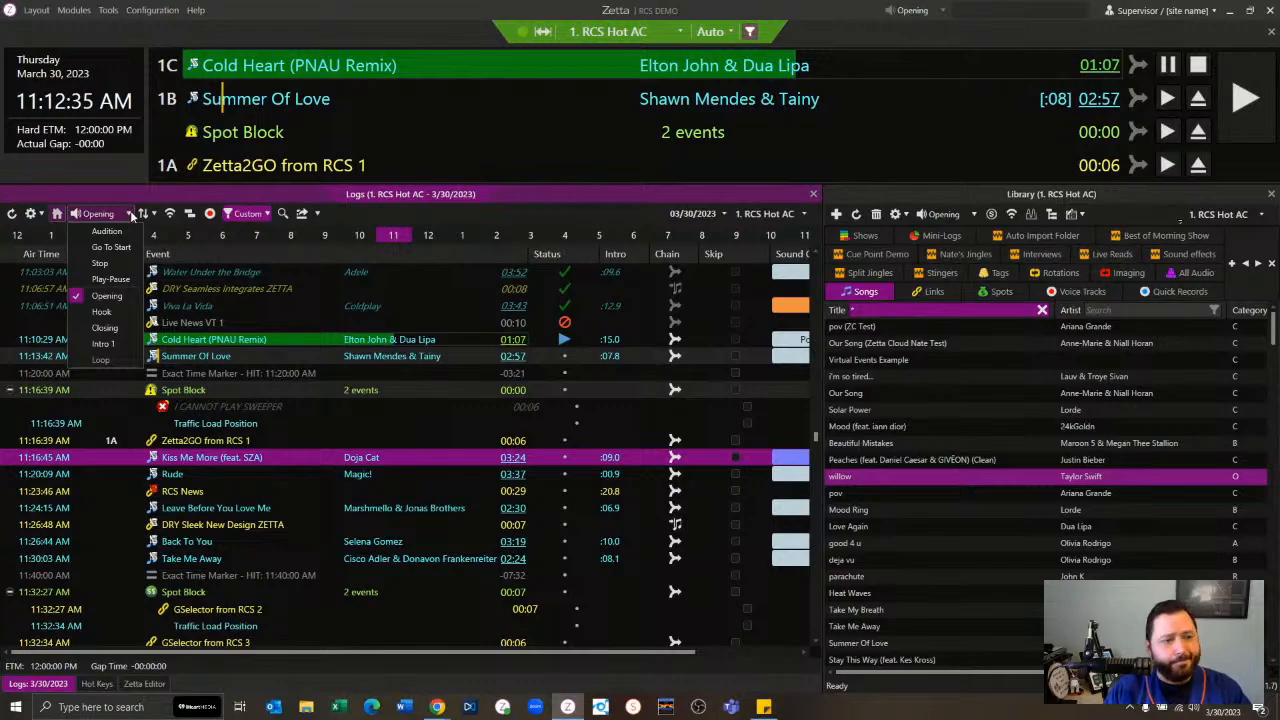
pyautogui.click(106, 328)
pyautogui.click(107, 296)
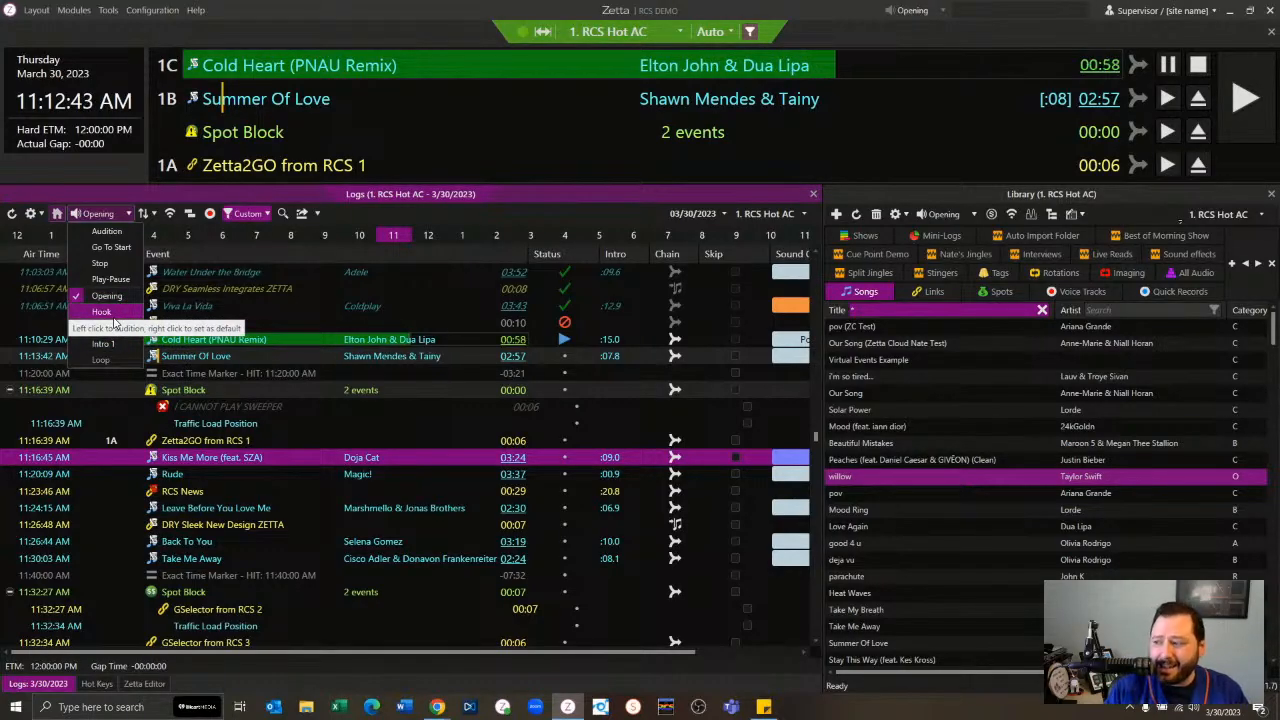
pyautogui.click(197, 376)
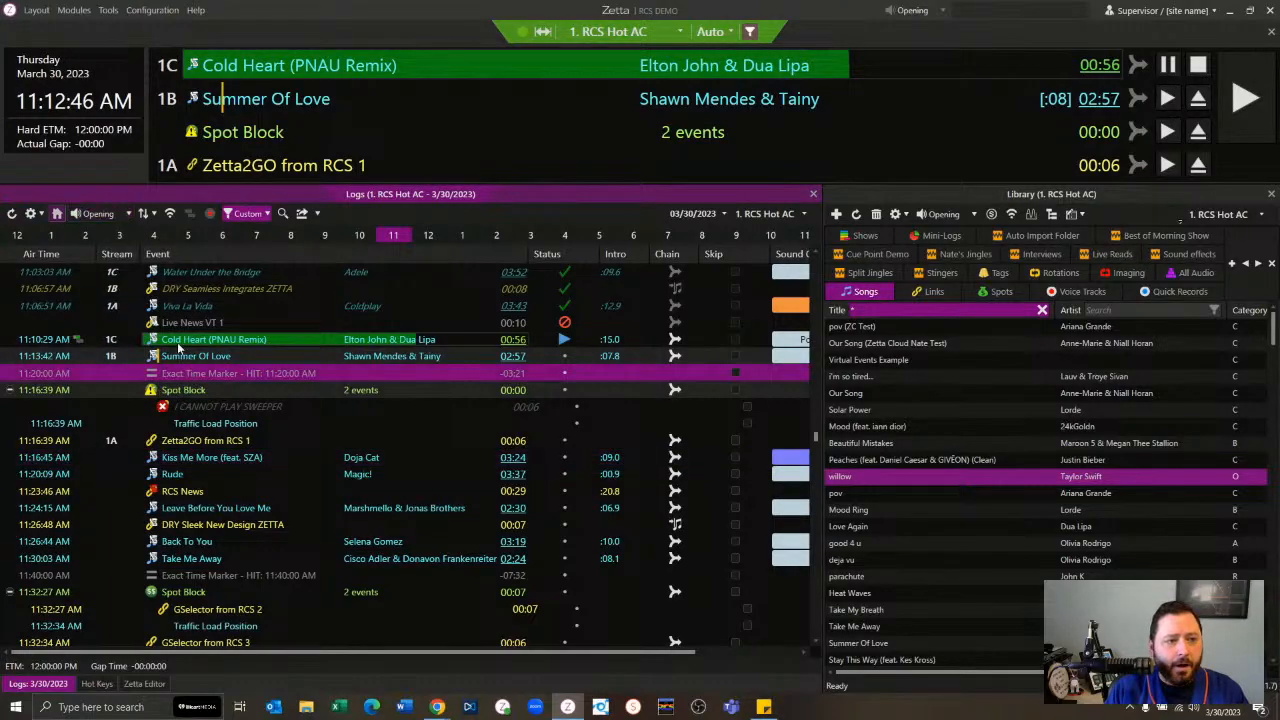
# Step: Open the manual flat file load for Traffic Integration Hot AC, disable Process all hours, and choose the hours 4 PM through 11 PM
pyautogui.click(155, 215)
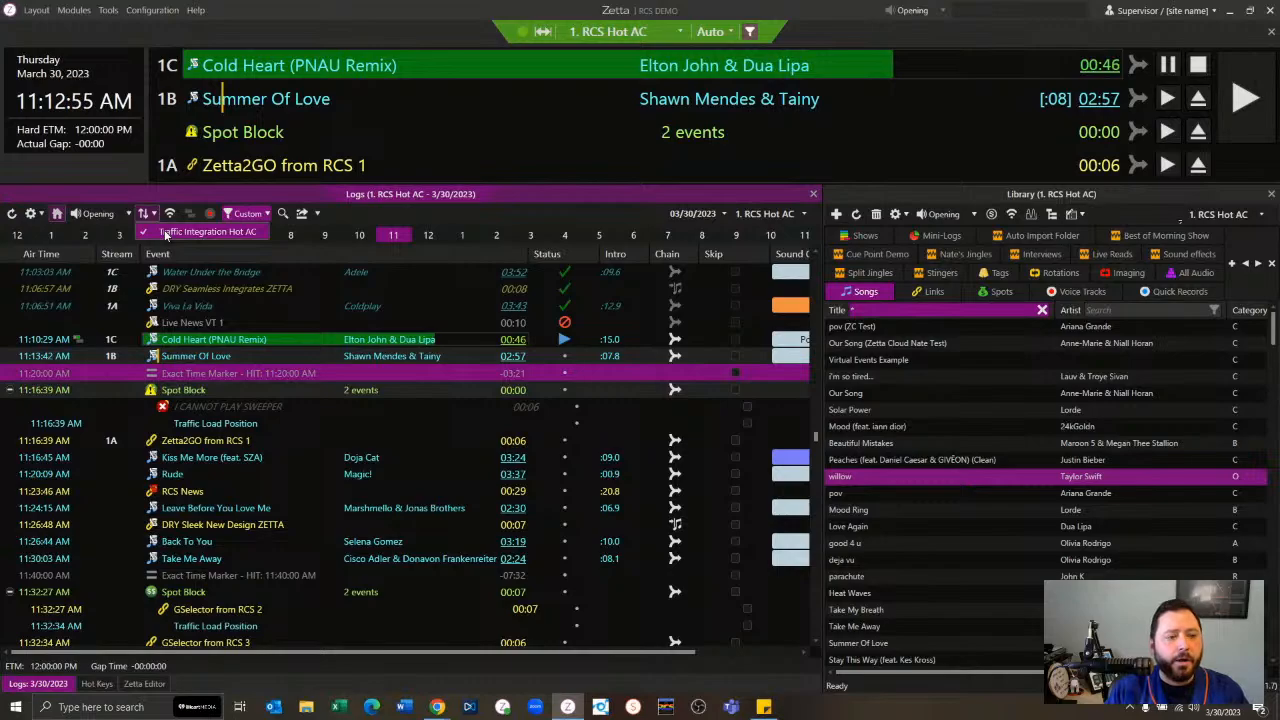
pyautogui.click(165, 232)
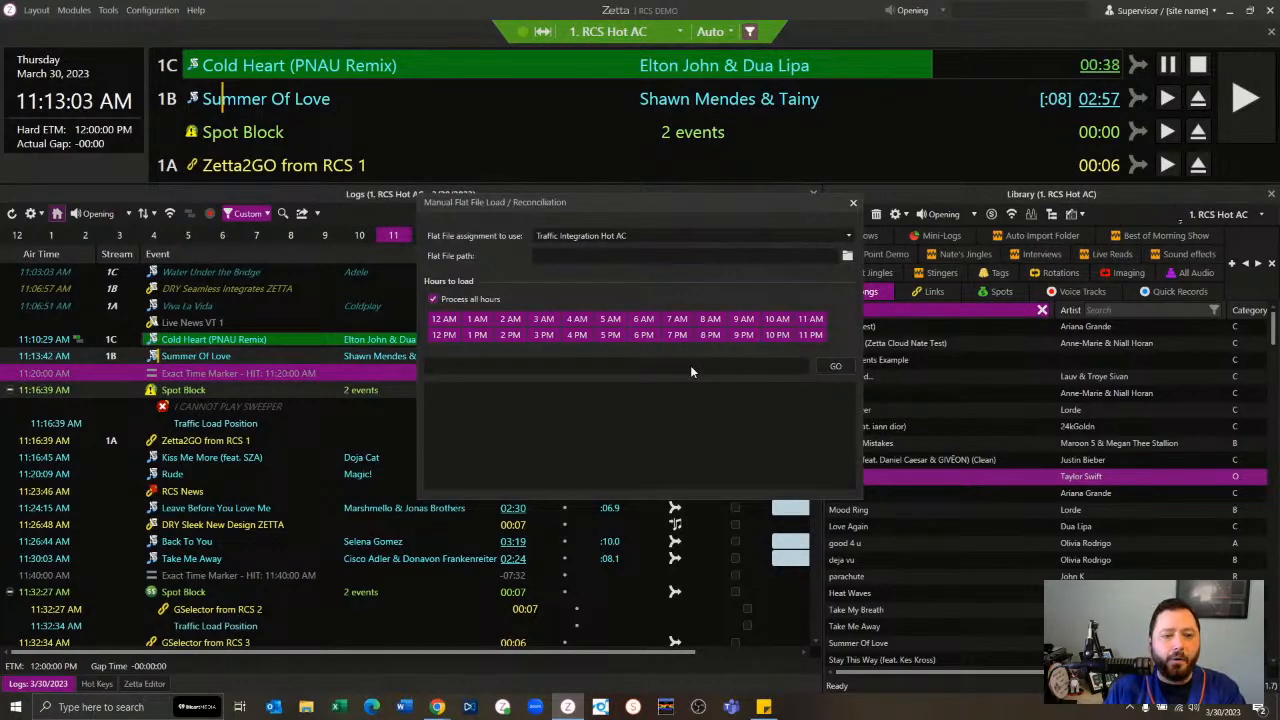
pyautogui.click(486, 297)
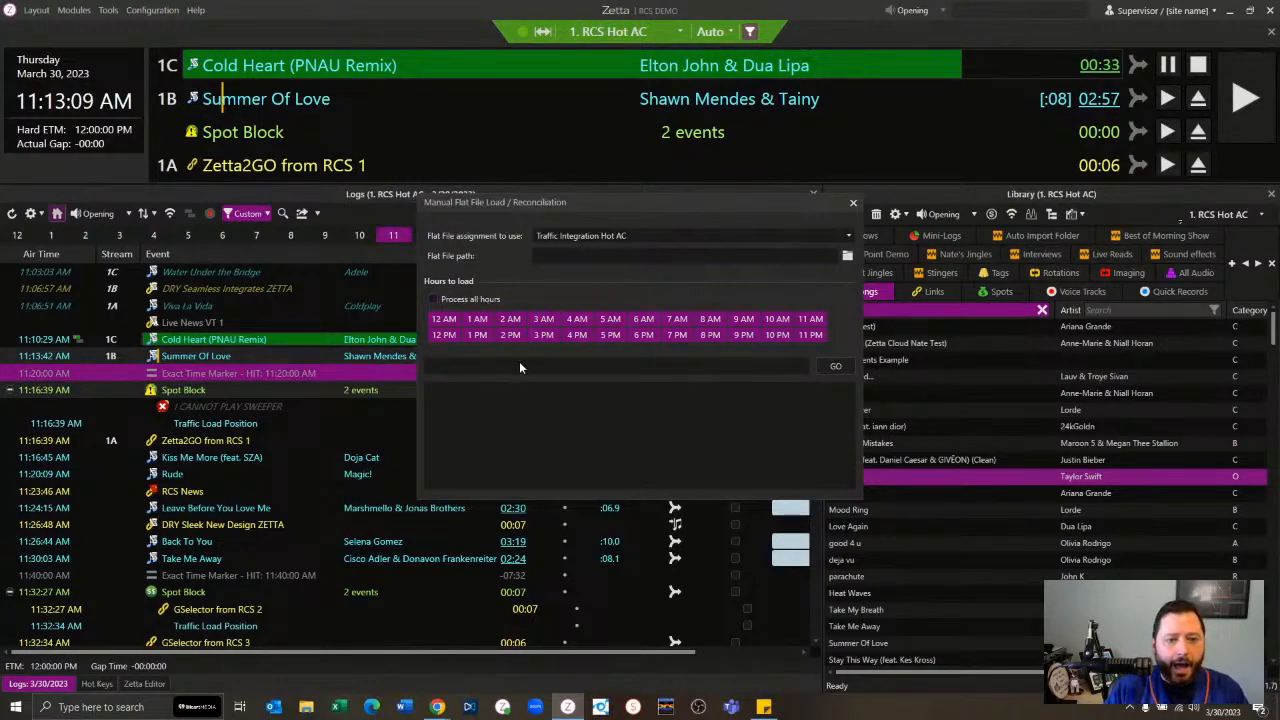
pyautogui.click(448, 320)
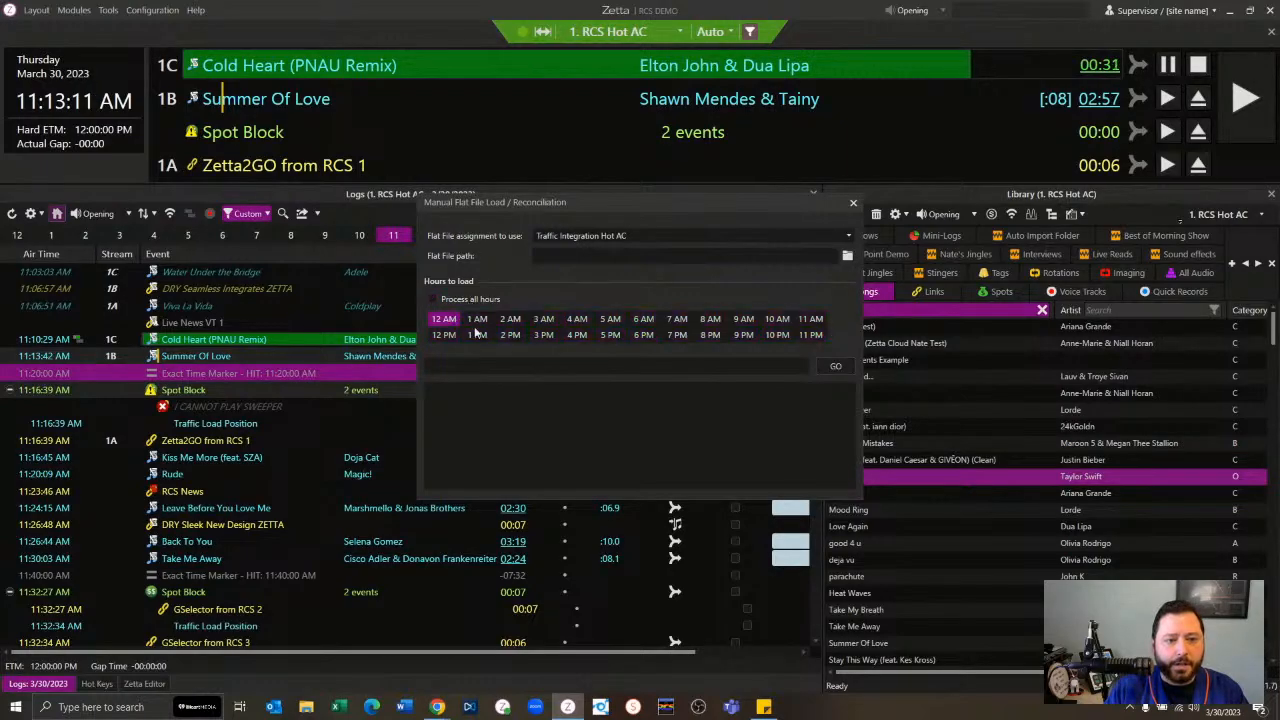
pyautogui.moveTo(685, 332); pyautogui.dragTo(810, 335)
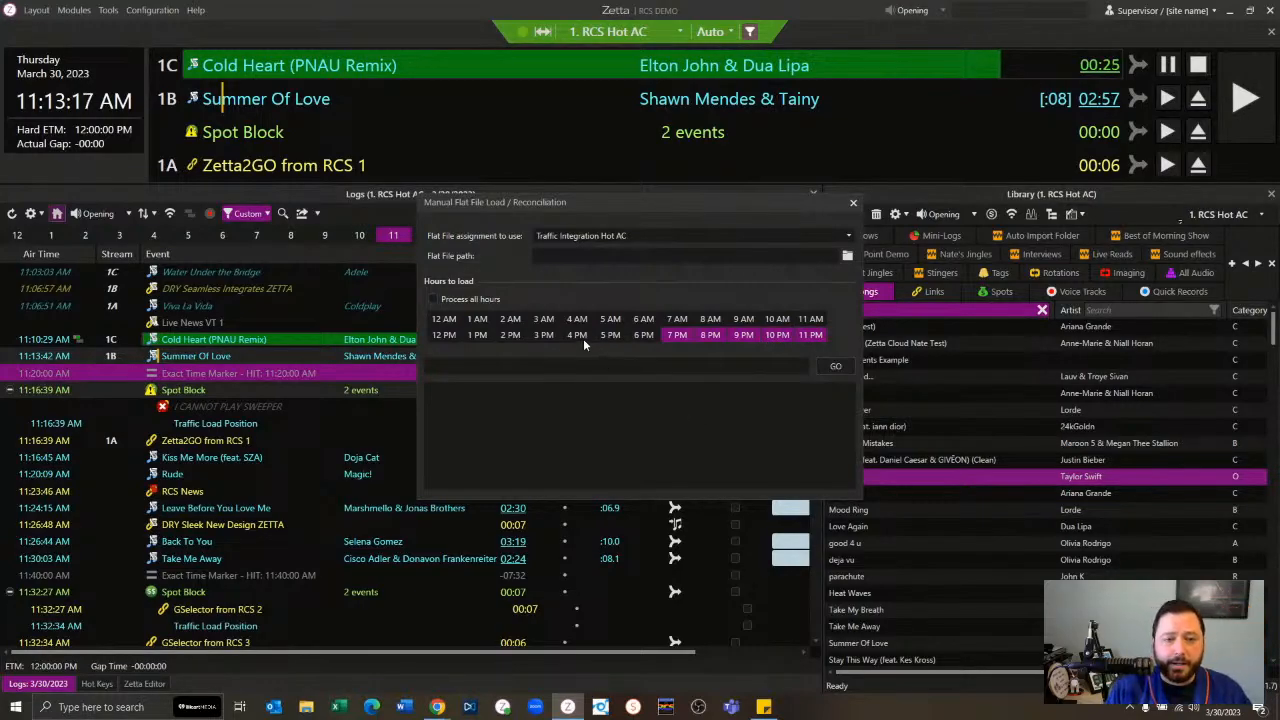
pyautogui.moveTo(583, 338); pyautogui.dragTo(810, 336)
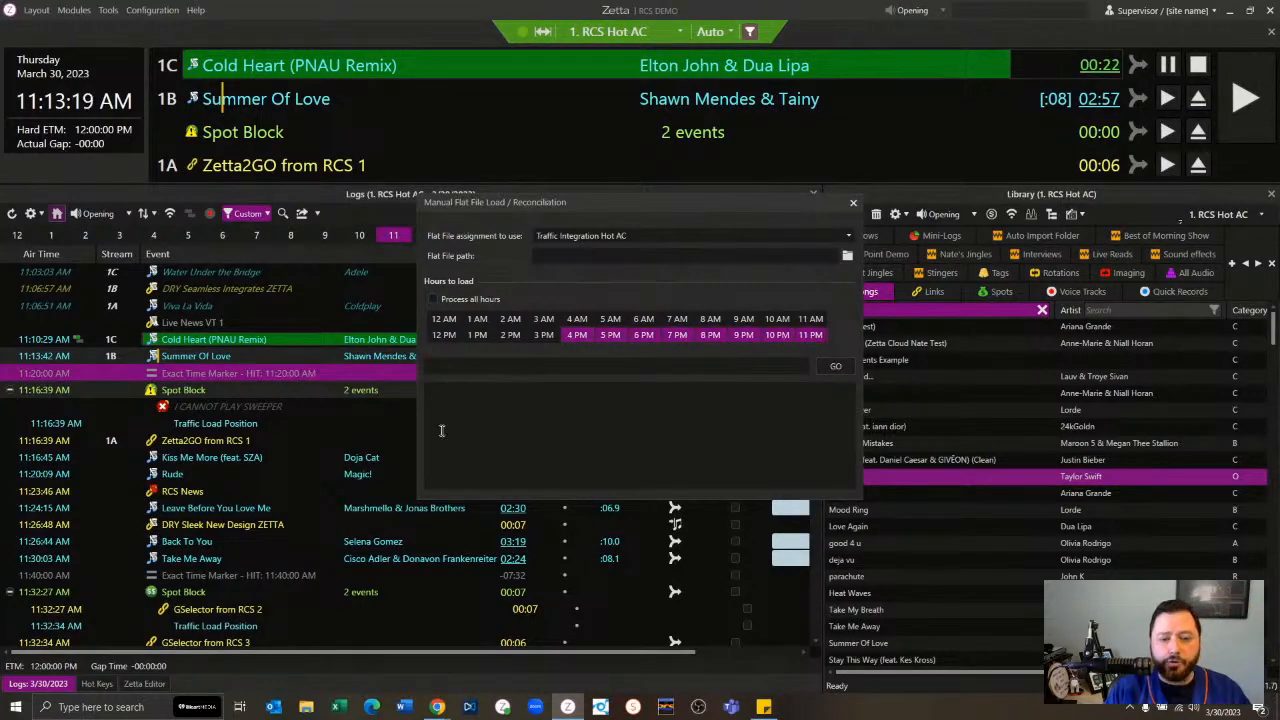
# Step: Choose the separate hours 12 AM, 2 AM, 7 AM, 9 AM, 1 PM, 3–6 PM, 8 PM and 10 PM, and close without loading
pyautogui.click(576, 336)
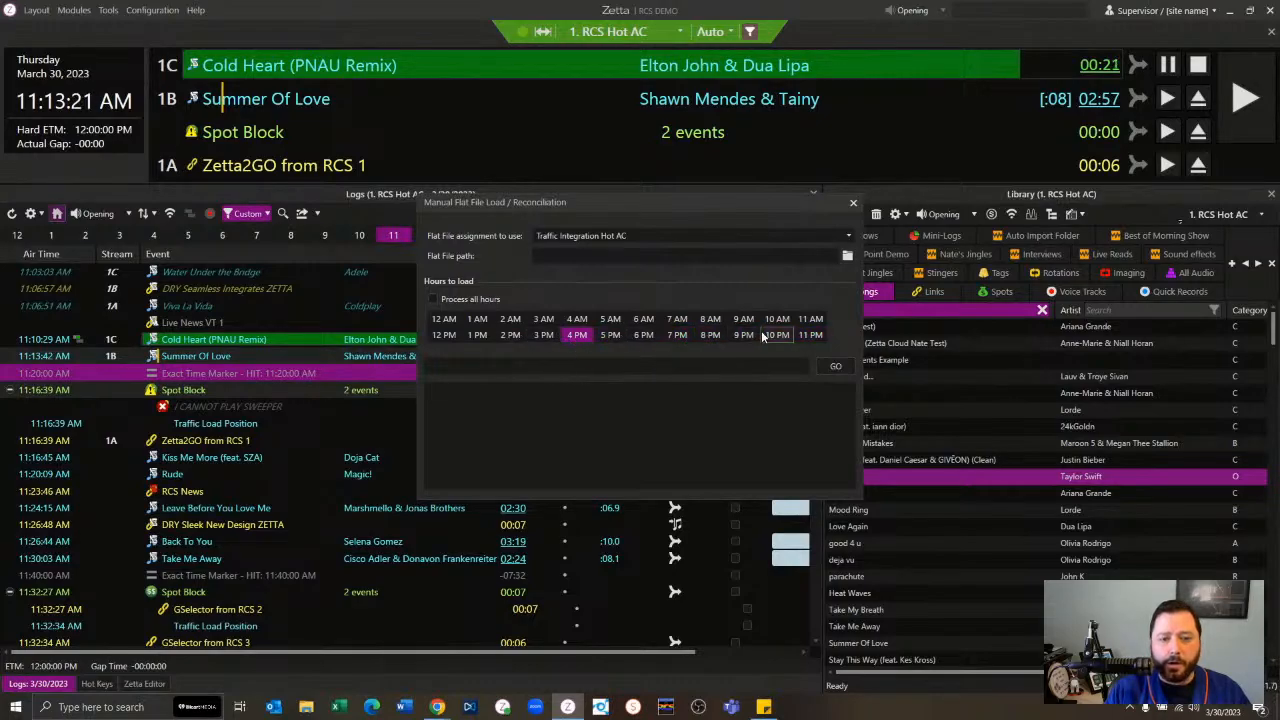
pyautogui.click(805, 335)
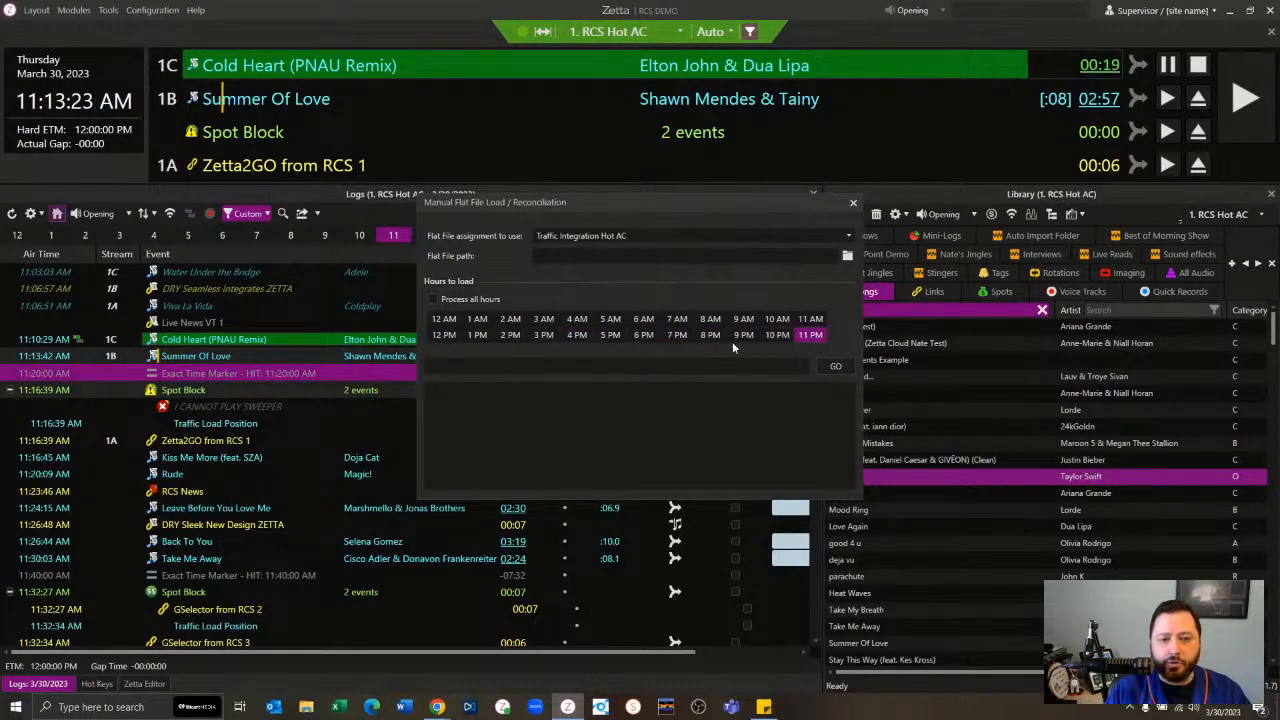
pyautogui.moveTo(573, 337); pyautogui.dragTo(708, 337)
pyautogui.keyDown('ctrl'); pyautogui.click(548, 338); pyautogui.keyUp('ctrl')
pyautogui.keyDown('ctrl'); pyautogui.click(580, 338); pyautogui.keyUp('ctrl')
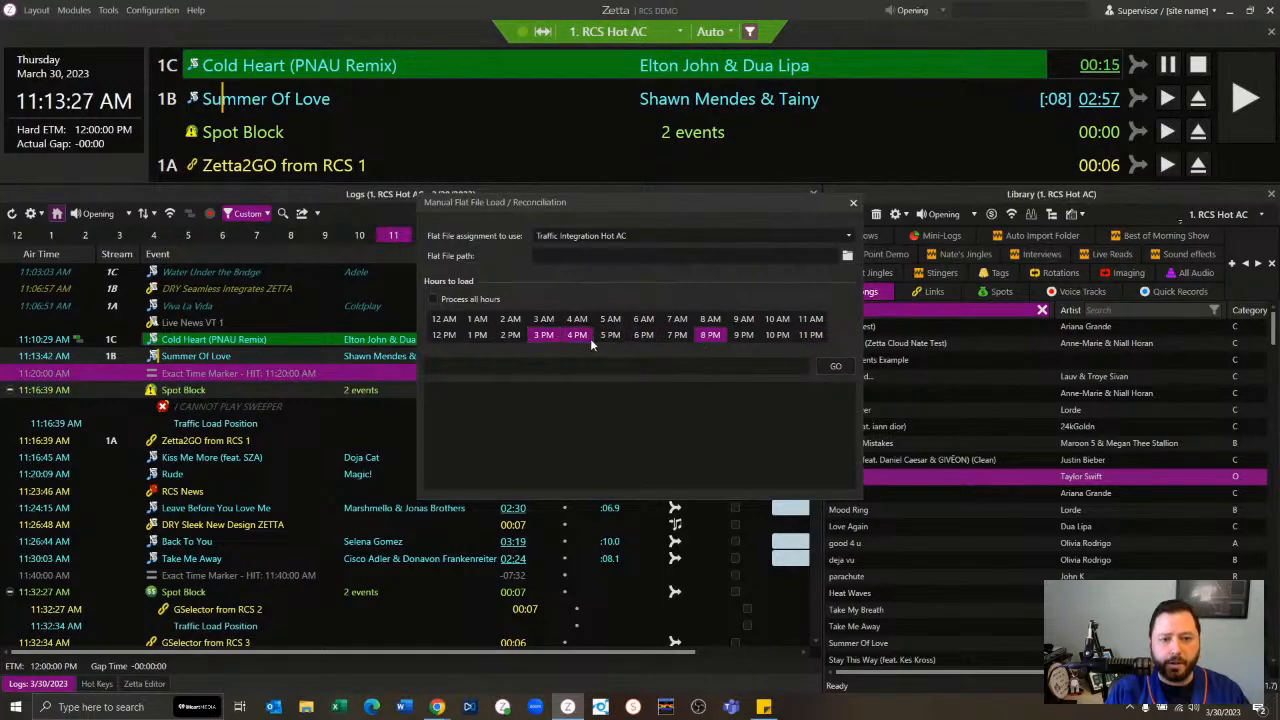
pyautogui.keyDown('ctrl'); pyautogui.click(645, 336); pyautogui.keyUp('ctrl')
pyautogui.keyDown('ctrl'); pyautogui.click(677, 319); pyautogui.keyUp('ctrl')
pyautogui.keyDown('ctrl'); pyautogui.click(500, 319); pyautogui.keyUp('ctrl')
pyautogui.keyDown('ctrl'); pyautogui.click(475, 337); pyautogui.keyUp('ctrl')
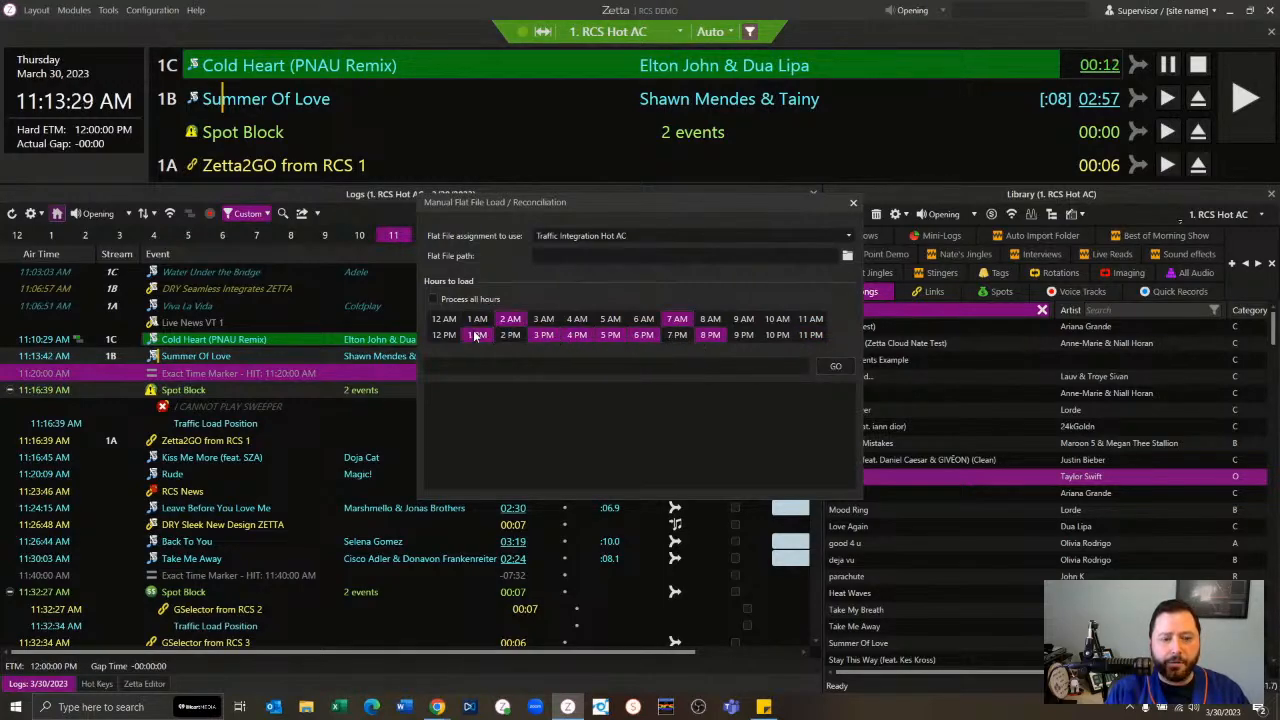
pyautogui.keyDown('ctrl'); pyautogui.click(443, 319); pyautogui.keyUp('ctrl')
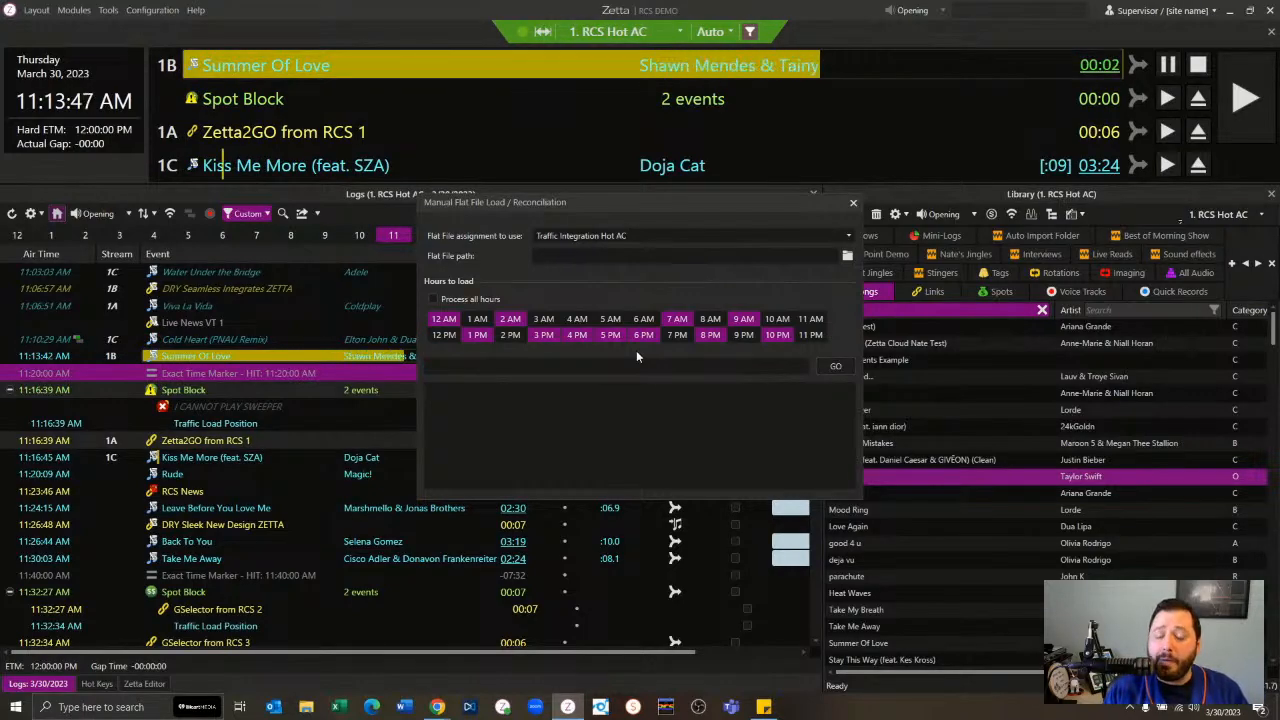
pyautogui.click(853, 205)
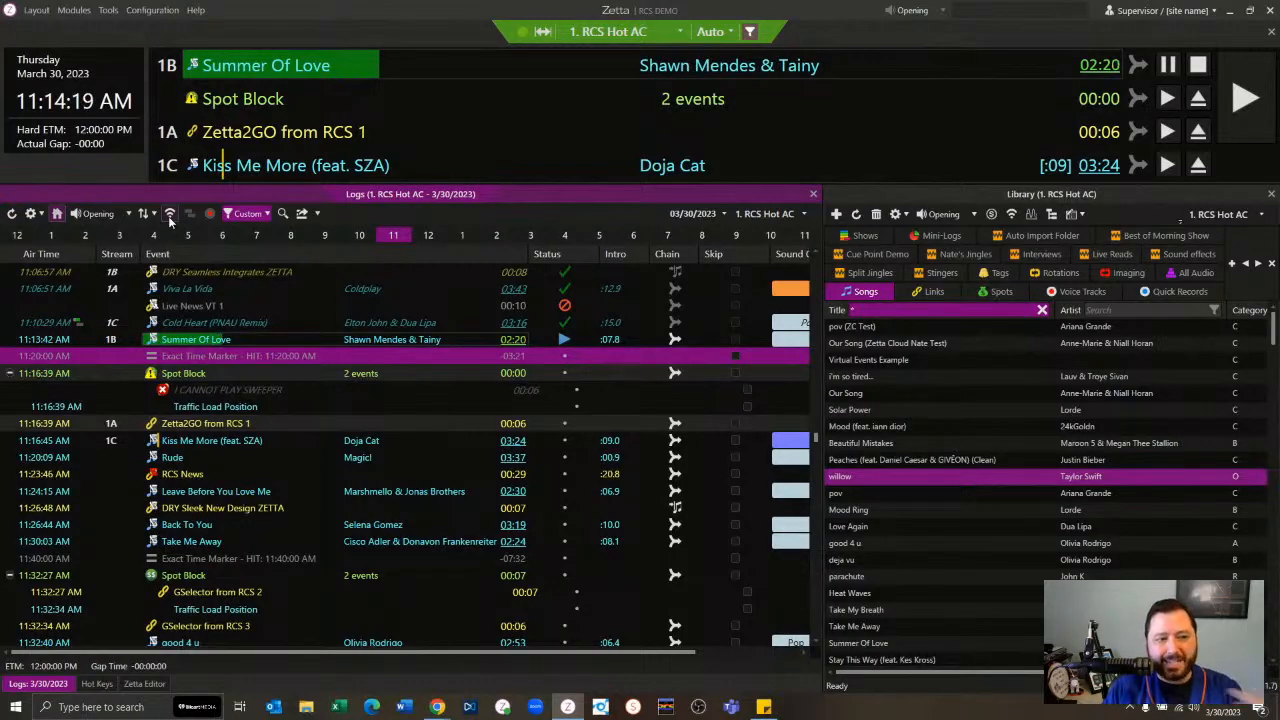
# Step: Select the Take Me Away event and set the log filter to All Event Types
pyautogui.click(203, 543)
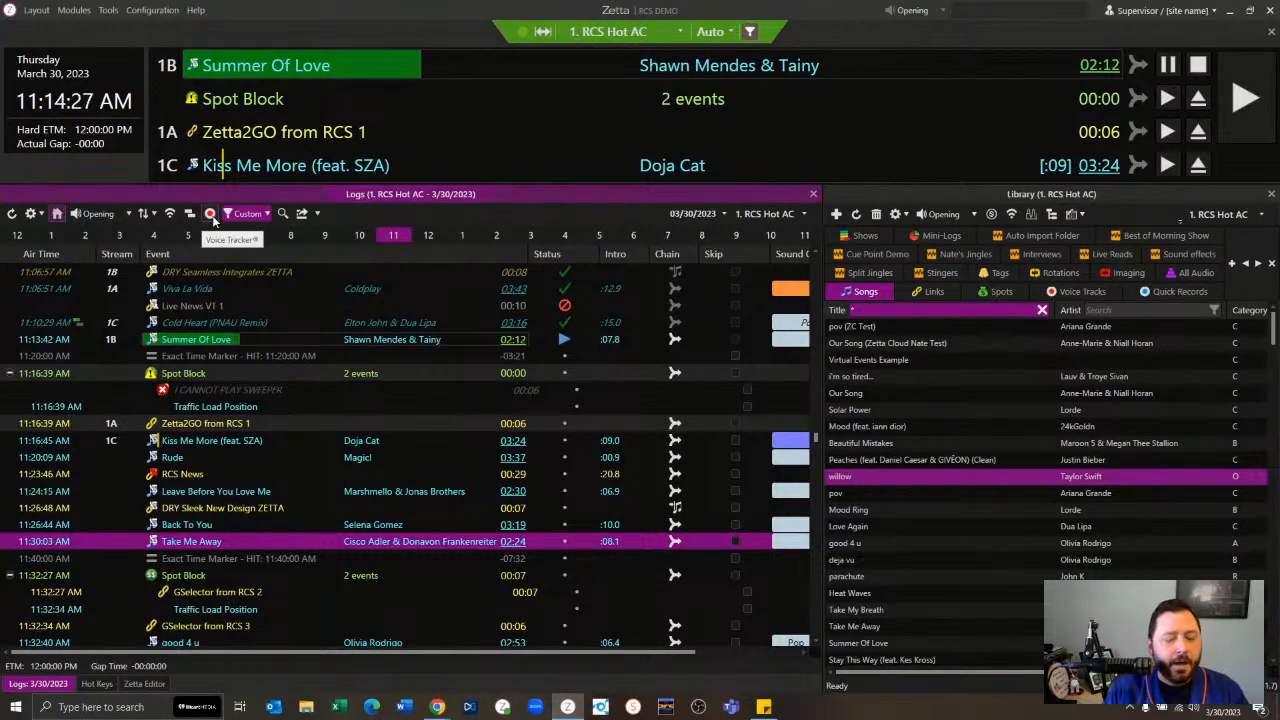
pyautogui.click(268, 216)
pyautogui.click(266, 231)
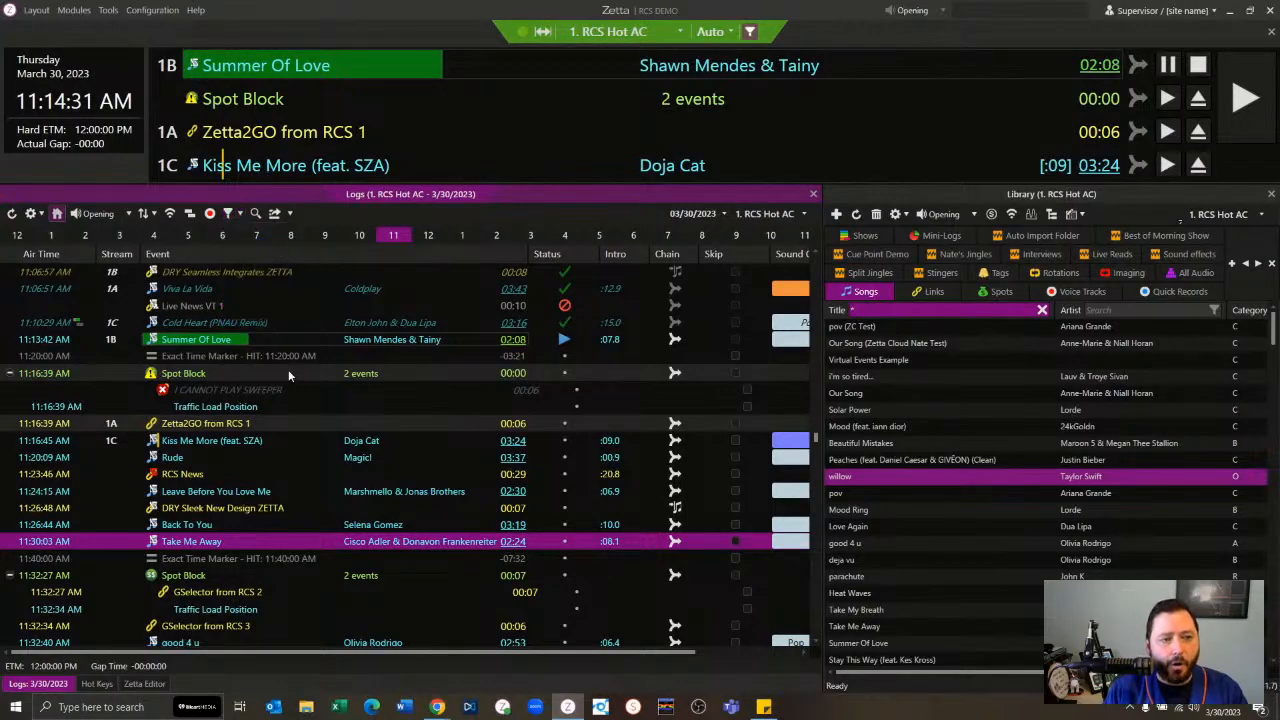
# Step: Customize the log filter to include only Song, Voice Track, Top of Hour and Empty Voice Track Slot events
pyautogui.click(241, 215)
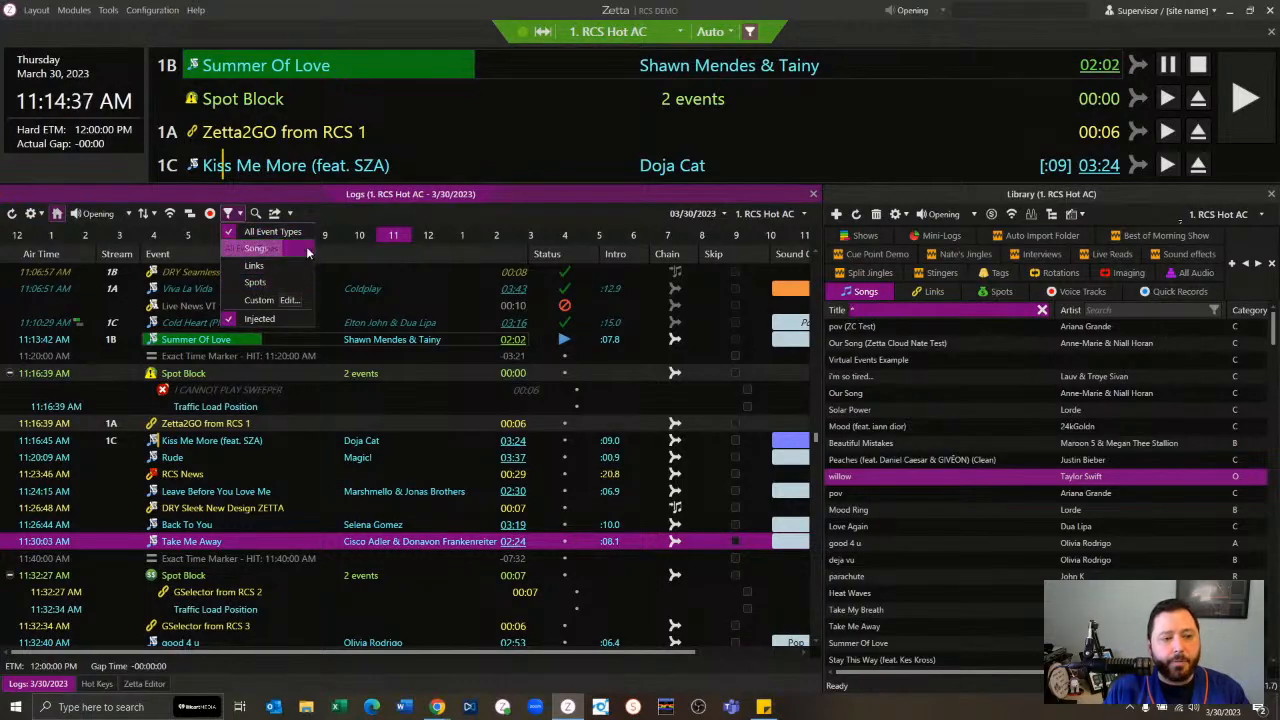
pyautogui.click(290, 302)
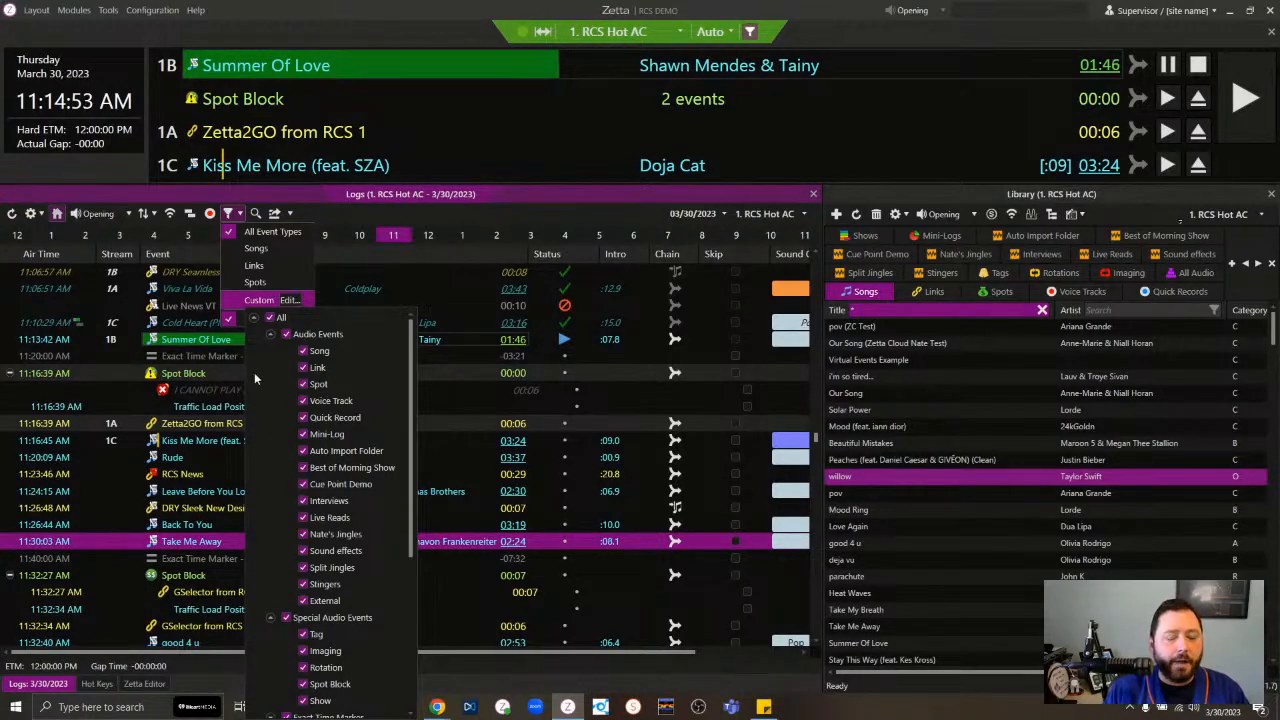
pyautogui.click(270, 318)
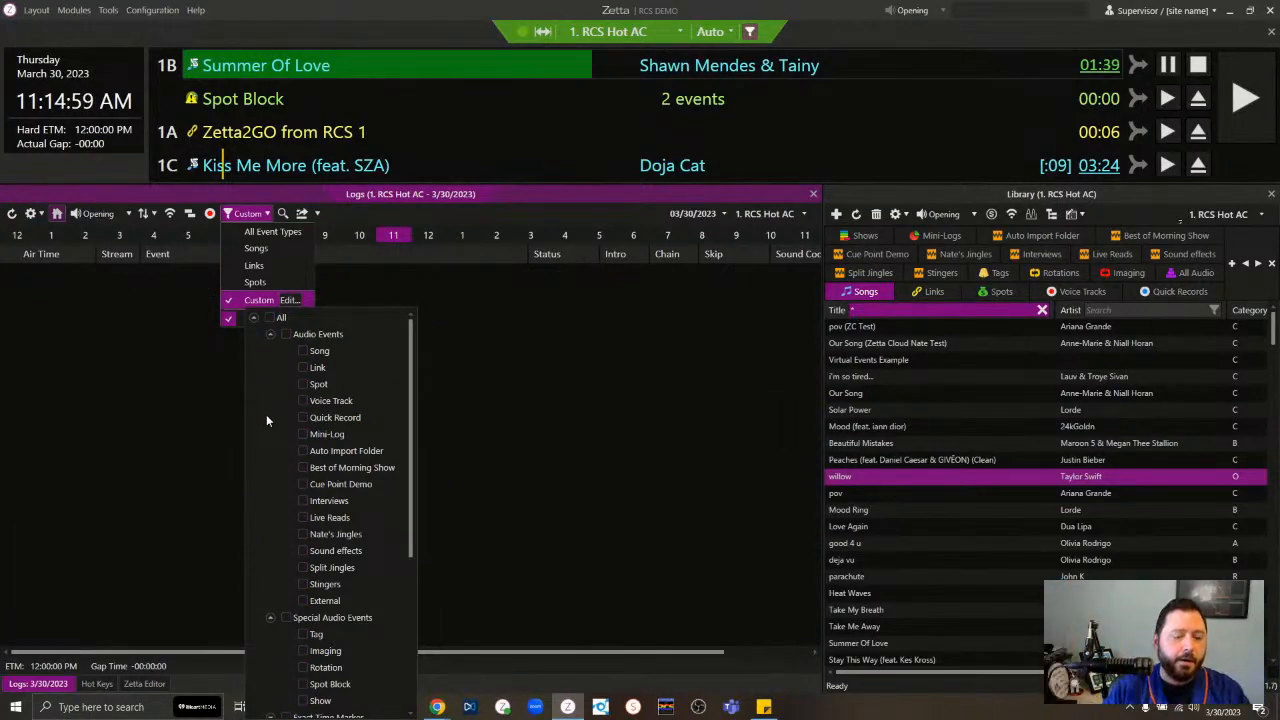
pyautogui.click(302, 350)
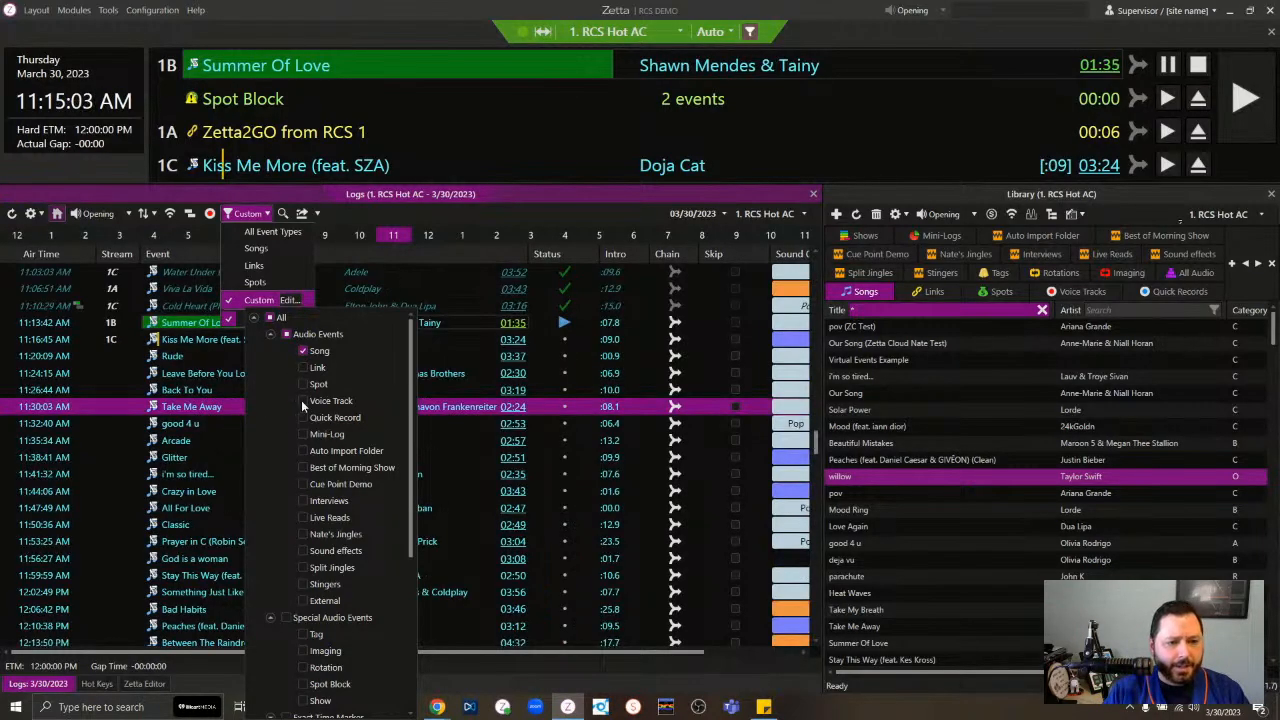
pyautogui.click(302, 400)
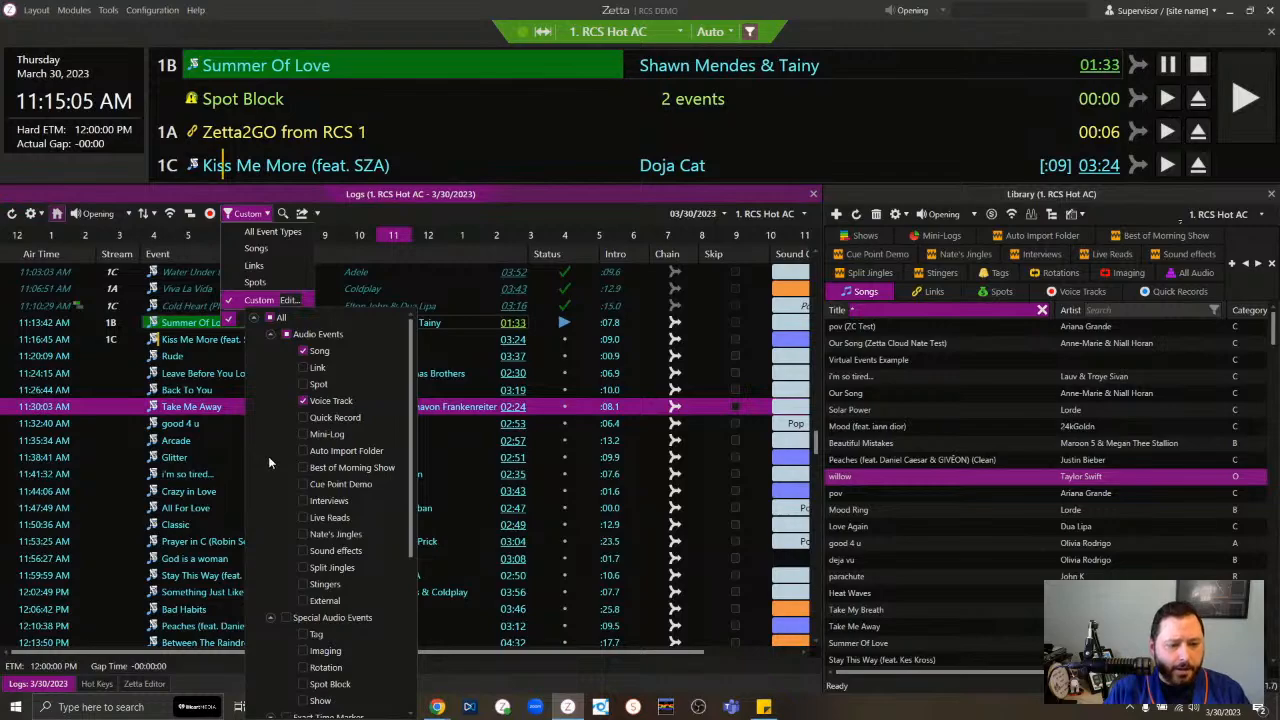
pyautogui.scroll(-5, 268, 456)
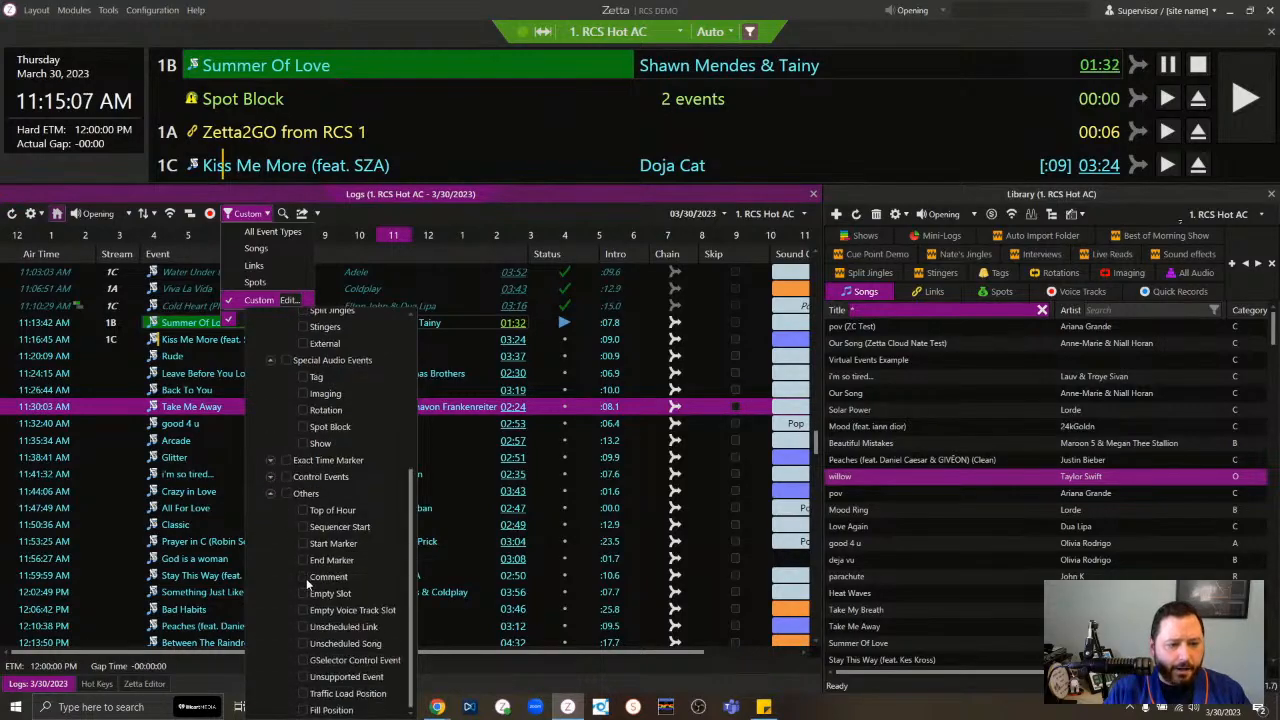
pyautogui.click(302, 610)
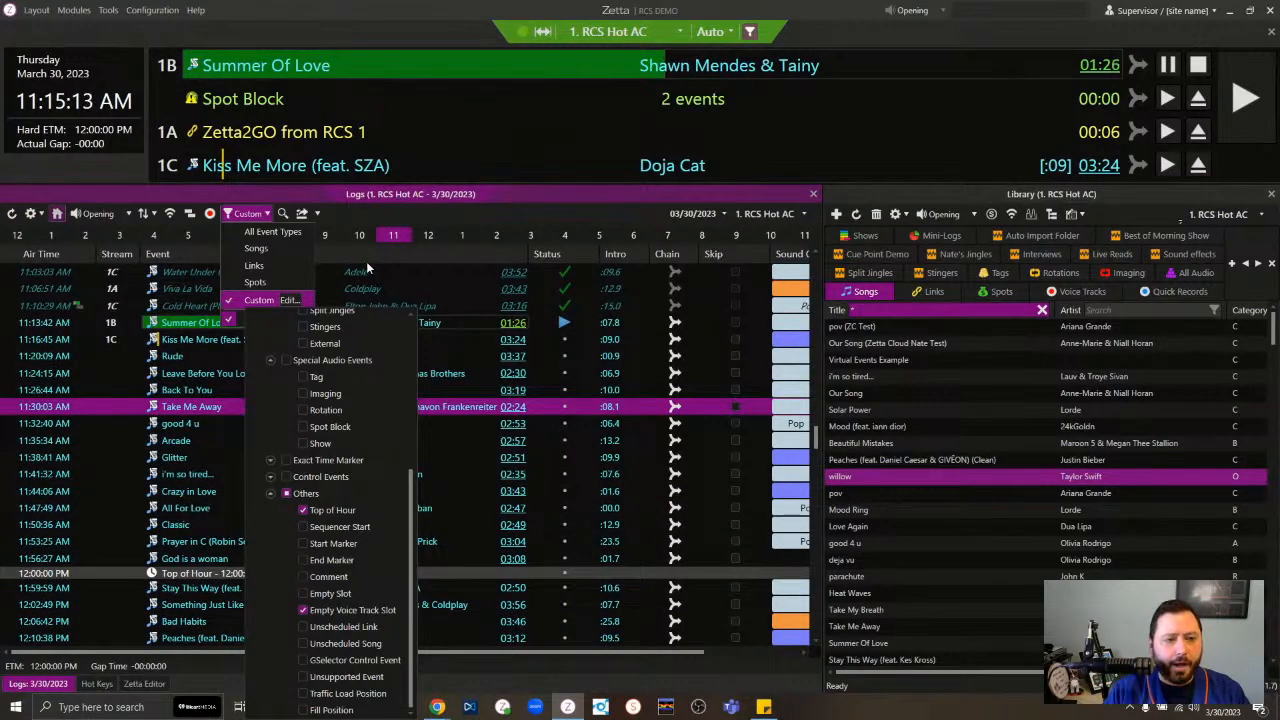
# Step: Close the filter options, go to the 7 PM hour and select the empty voice track slots at 7:30:31, 8:02:17 and 8:26:26 PM
pyautogui.click(371, 210)
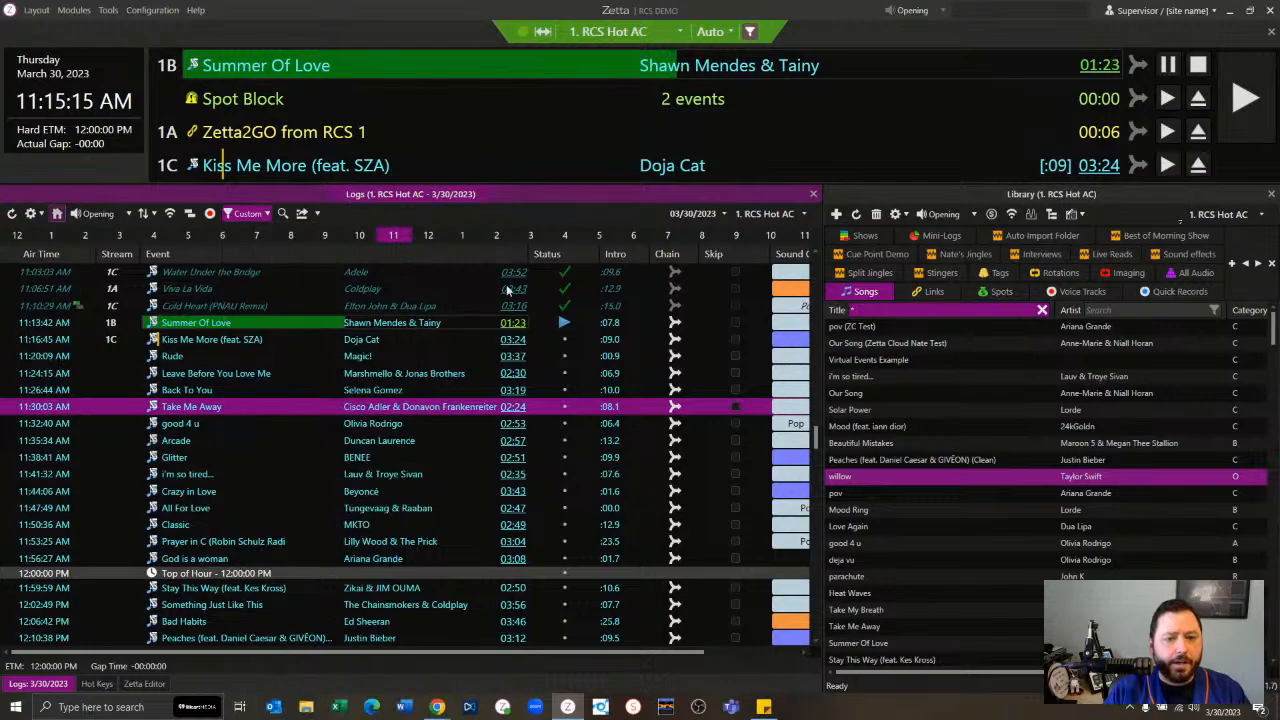
pyautogui.click(667, 236)
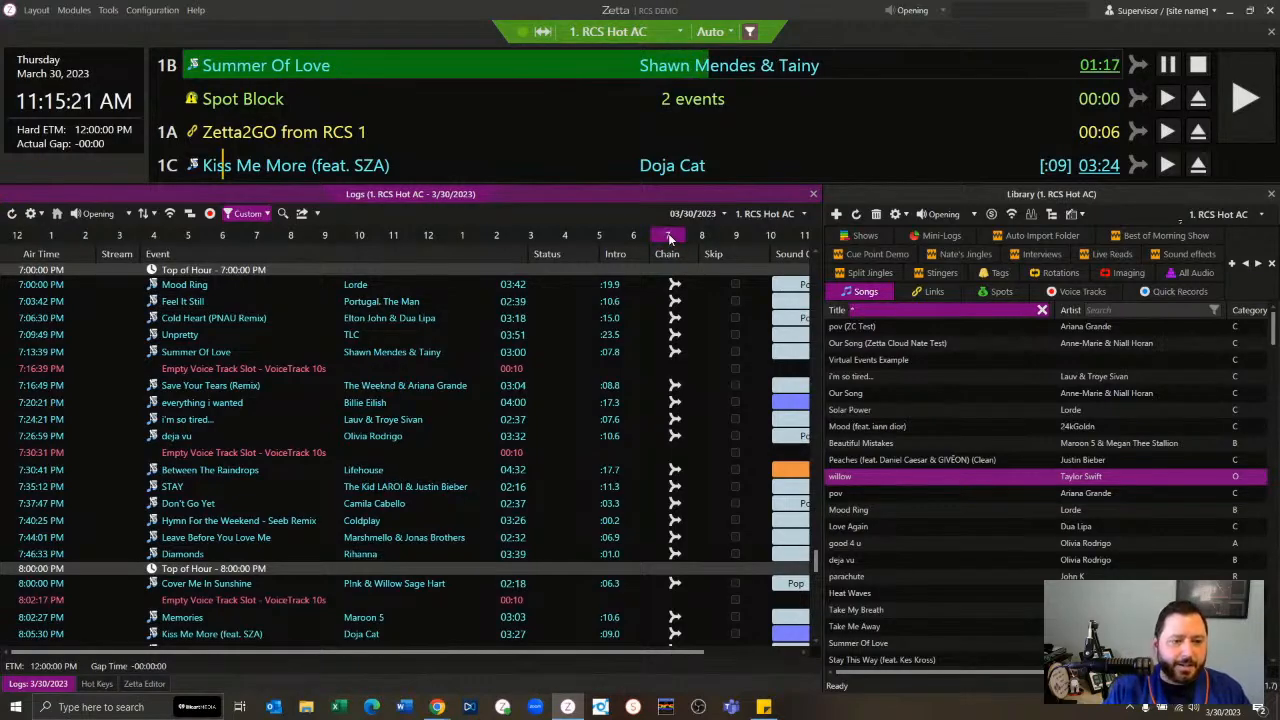
pyautogui.click(289, 367)
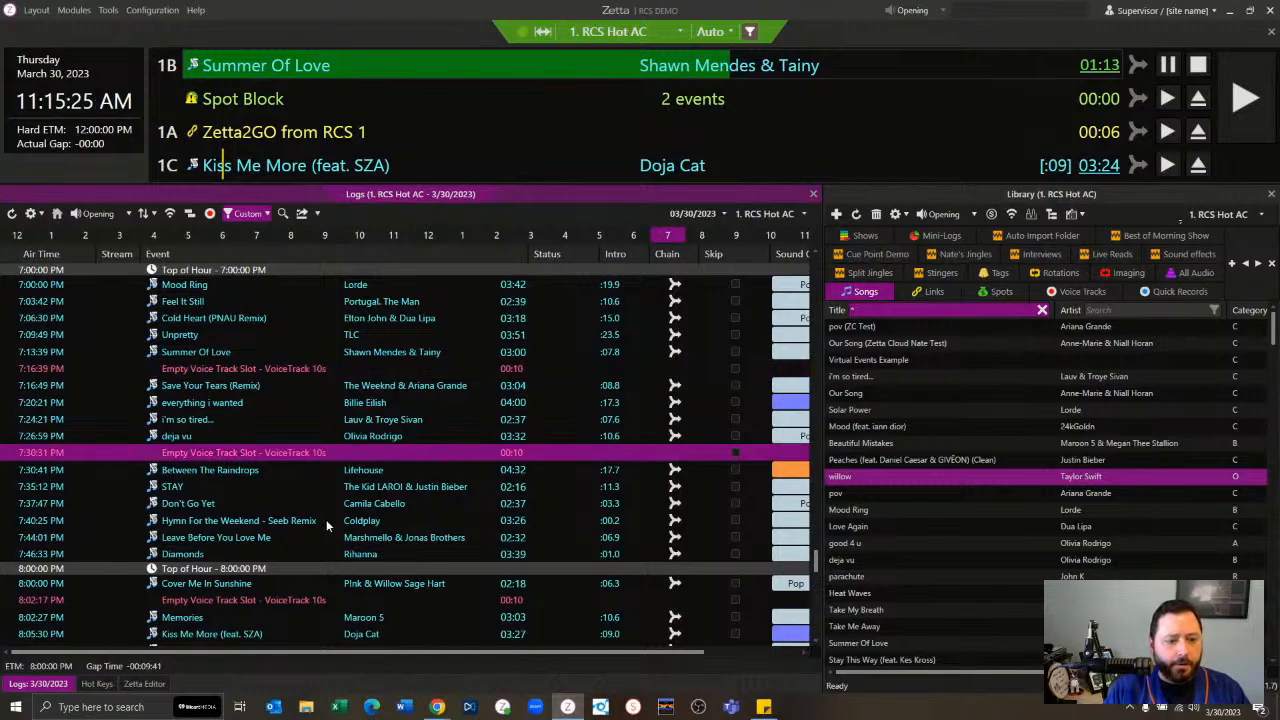
pyautogui.scroll(-2, 268, 580)
pyautogui.click(287, 507)
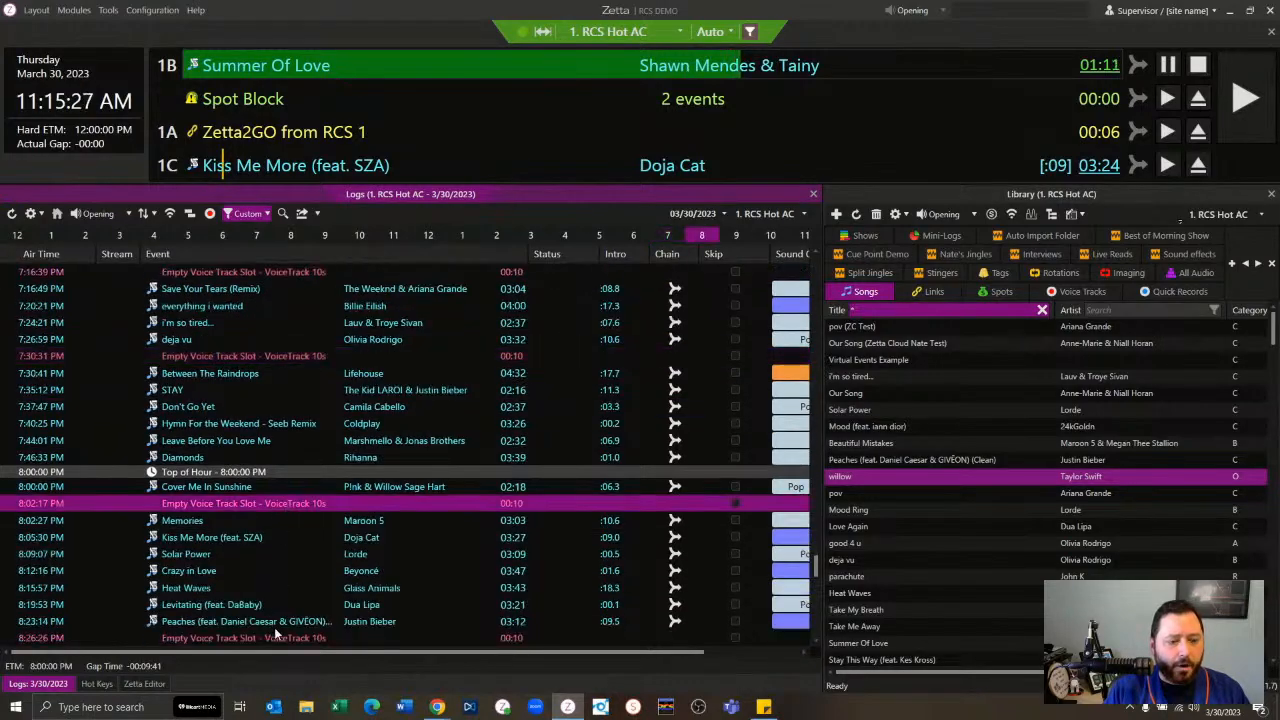
pyautogui.click(274, 631)
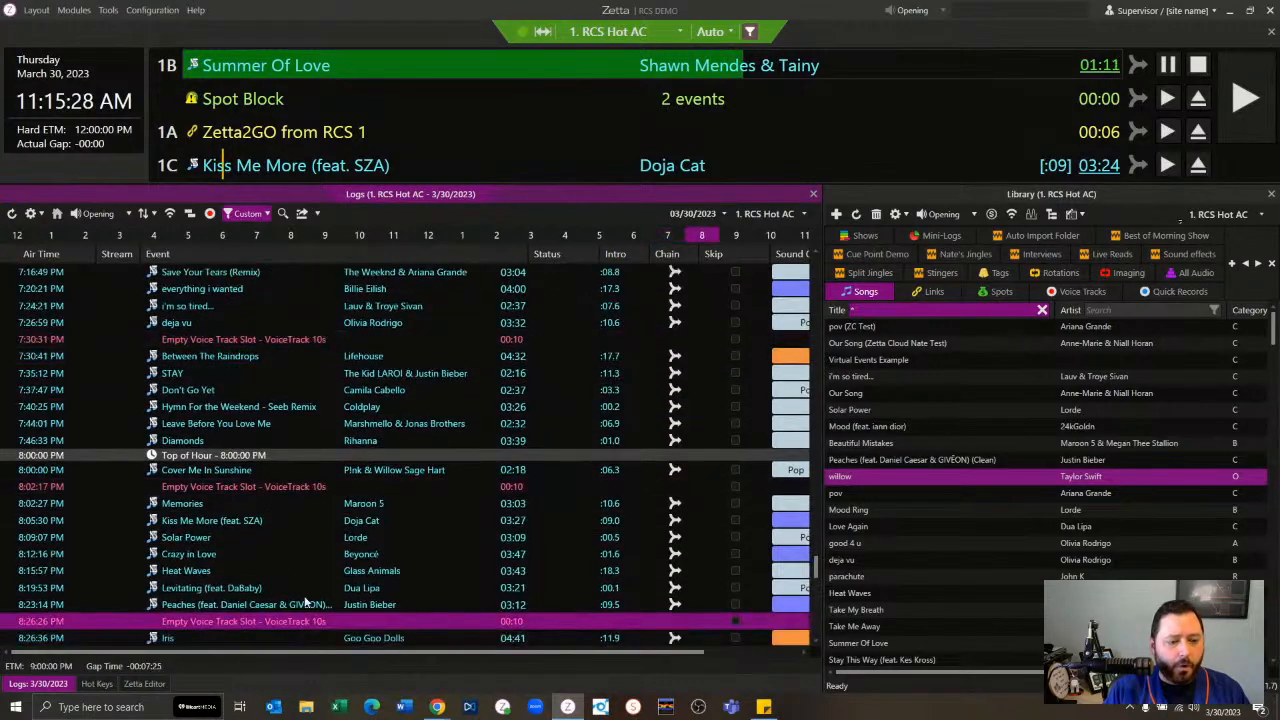
# Step: Set the log filter back to All Event Types and return the log to the currently playing event
pyautogui.click(267, 213)
pyautogui.click(273, 232)
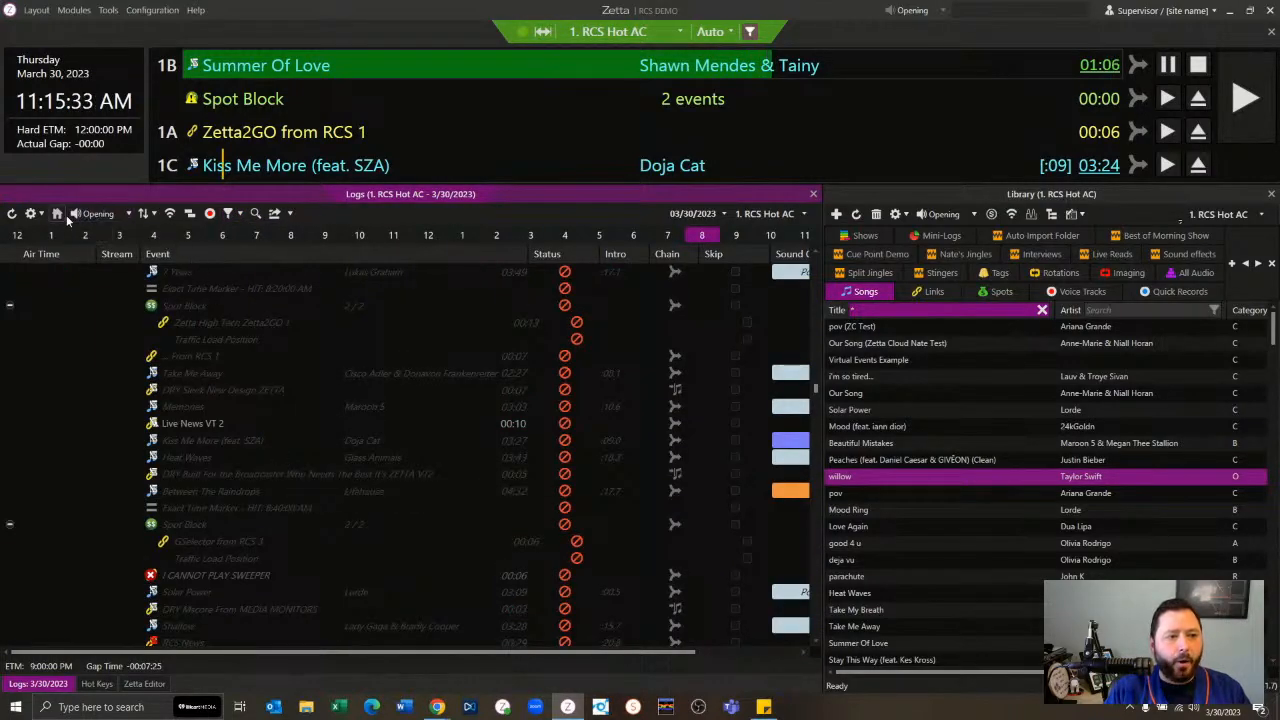
pyautogui.click(57, 214)
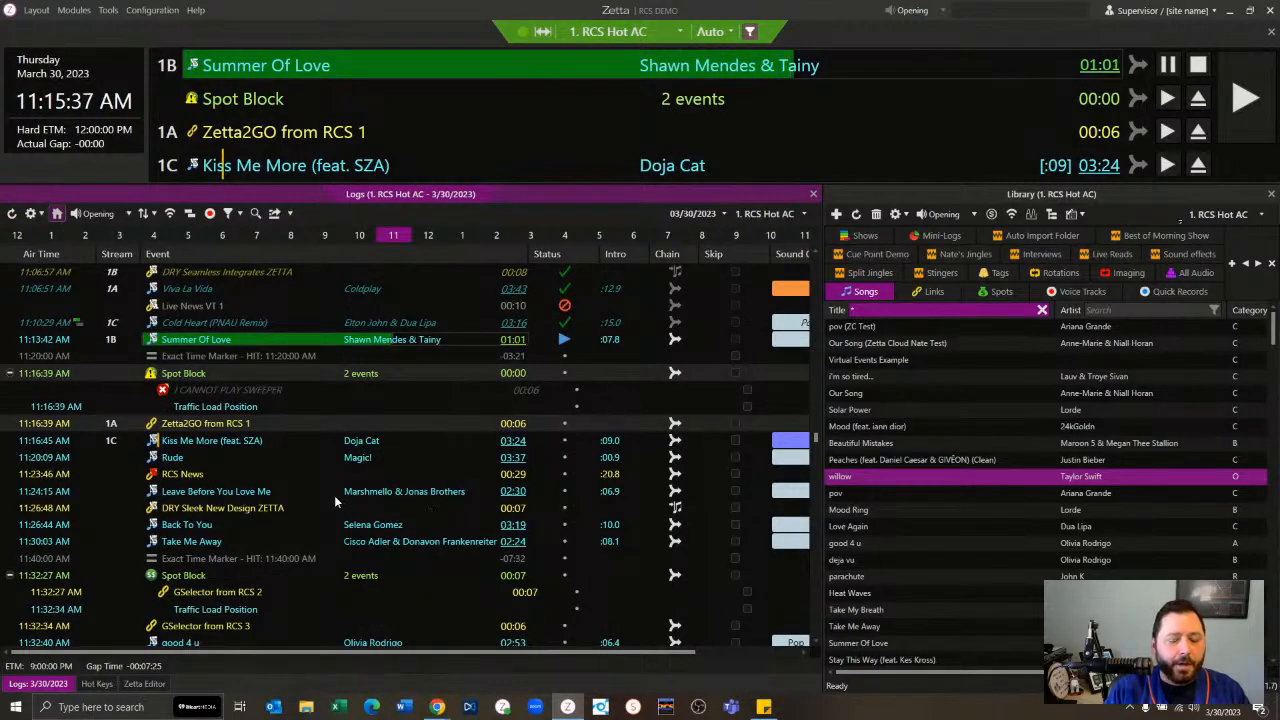
# Step: Examine the event types available in the custom log filter, then close it unchanged and select the RCS News event
pyautogui.click(240, 214)
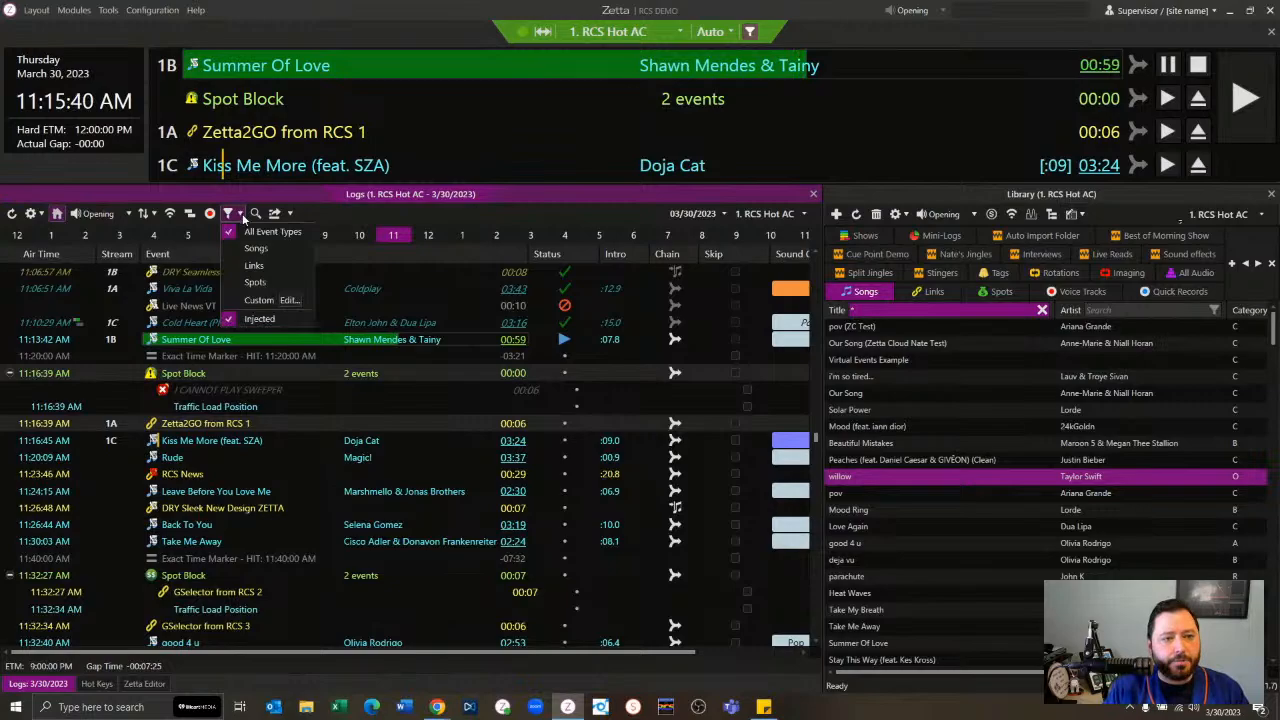
pyautogui.click(288, 301)
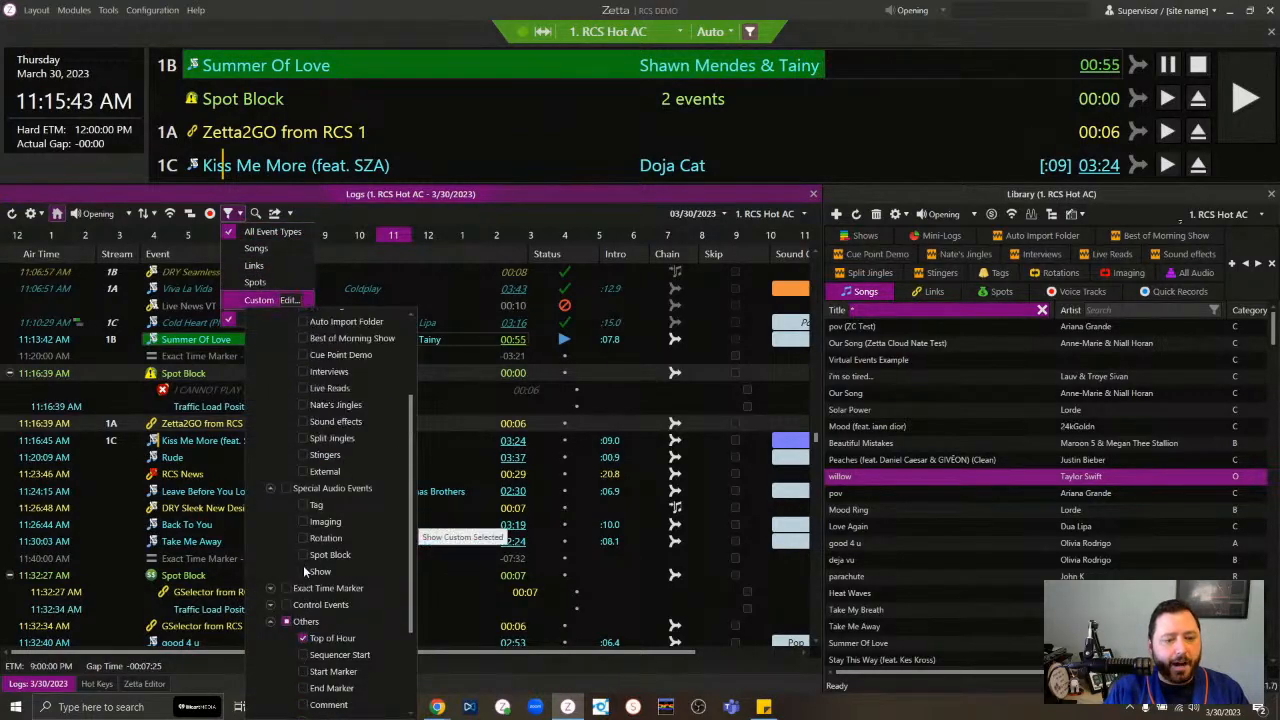
pyautogui.scroll(-3, 306, 571)
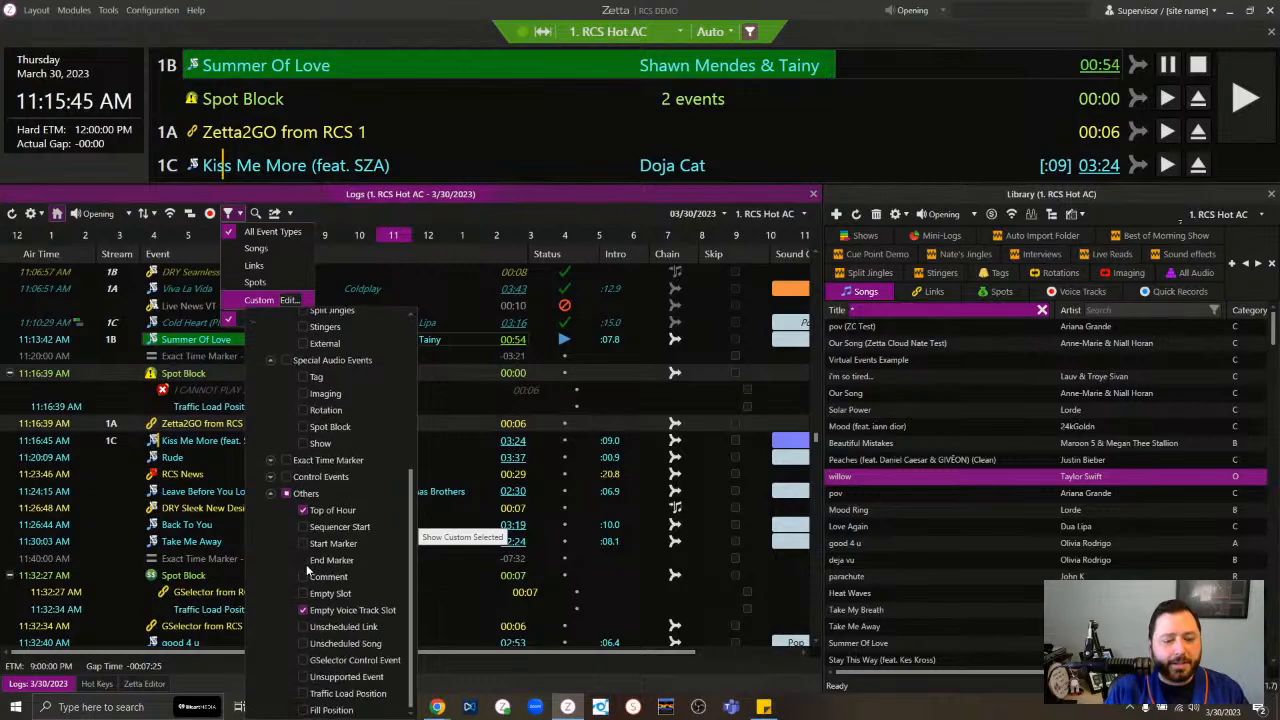
pyautogui.scroll(6, 306, 571)
pyautogui.scroll(-4, 310, 570)
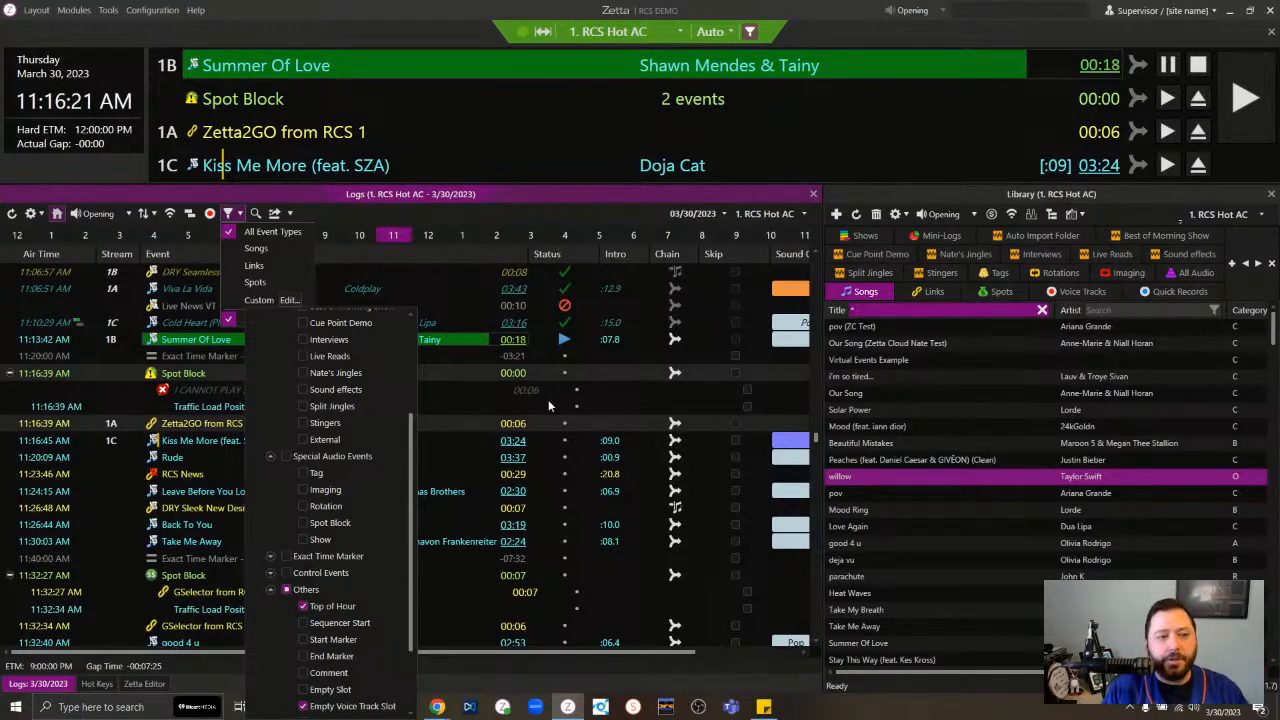
pyautogui.click(184, 476)
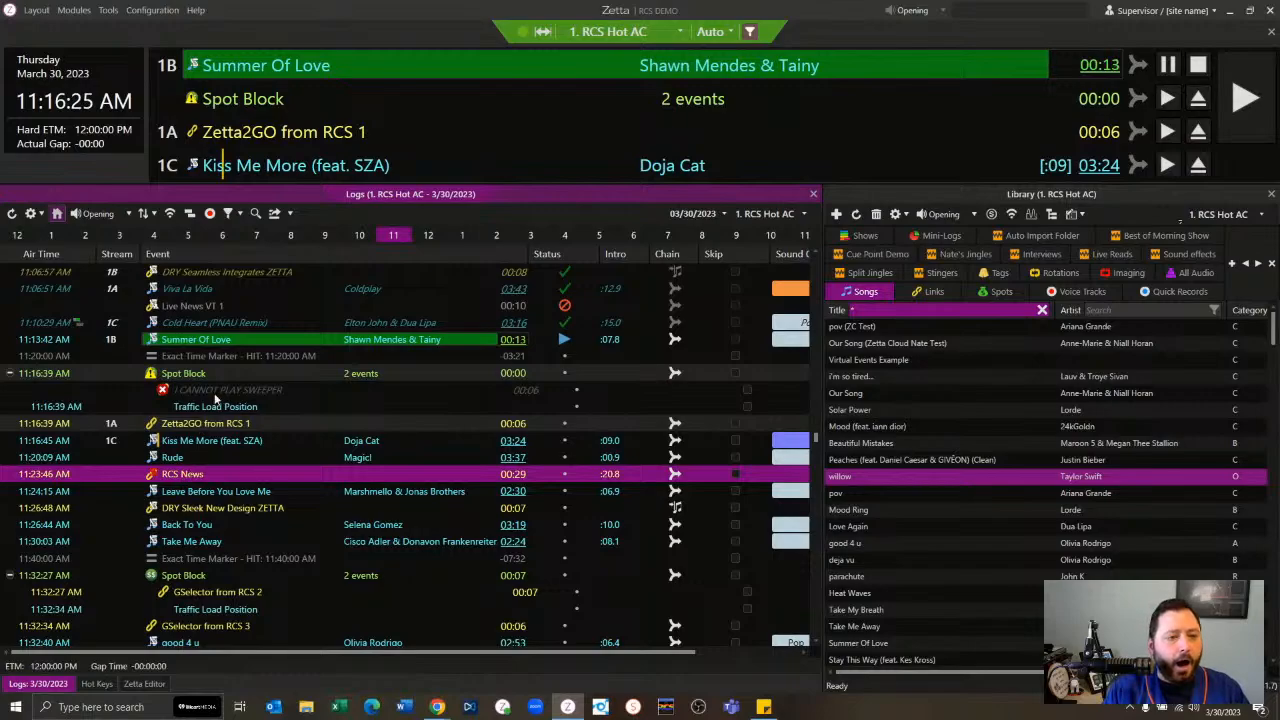
# Step: Search the log for "good 4 u", step forward through three further matches and close the search
pyautogui.click(257, 213)
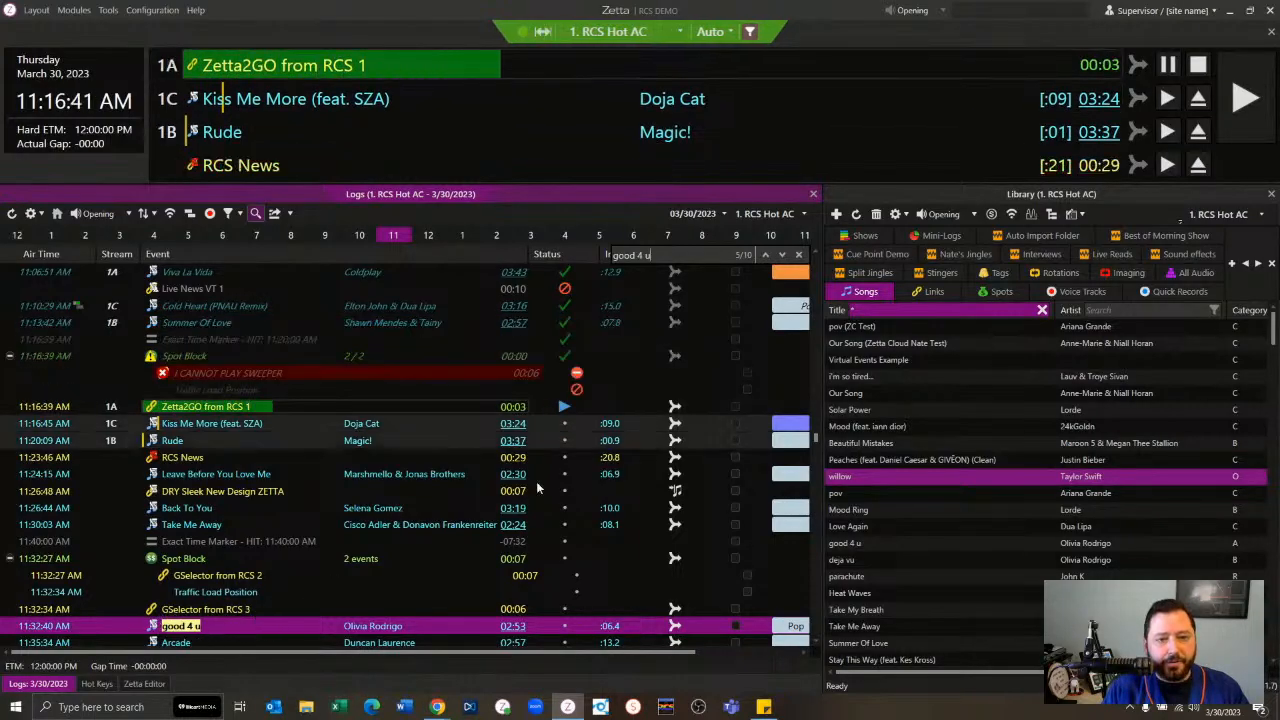
pyautogui.click(783, 256)
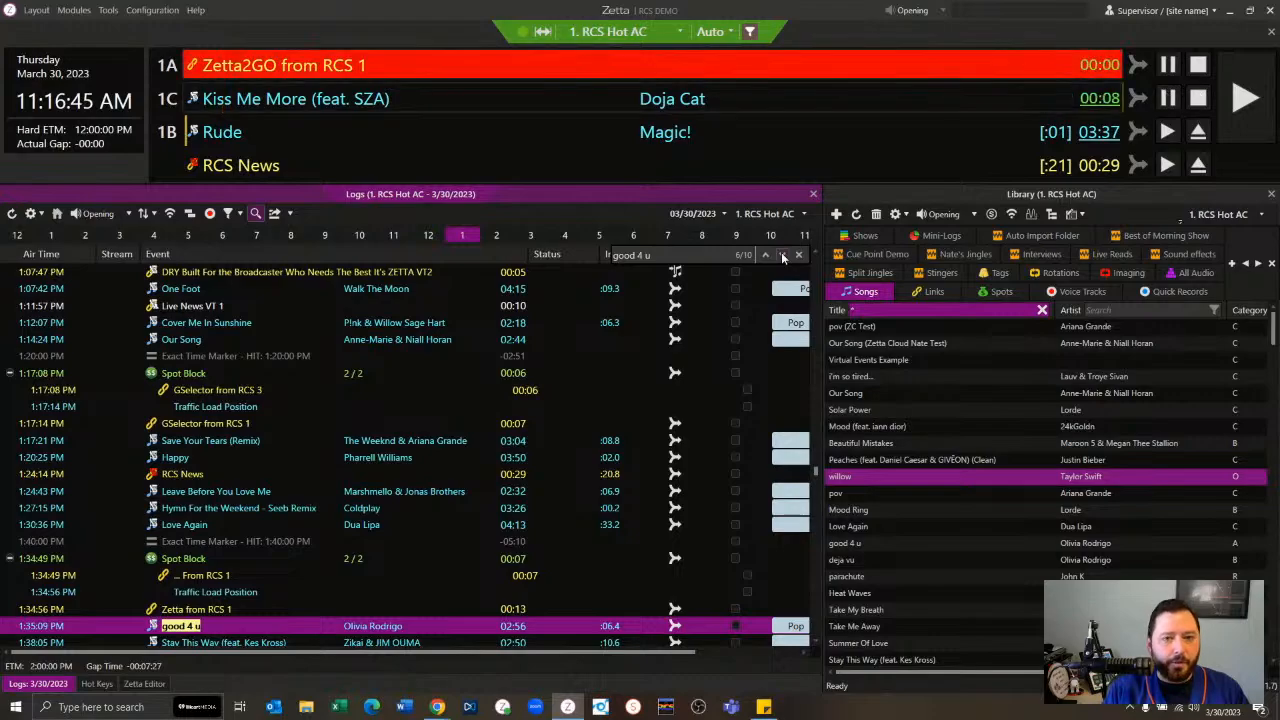
pyautogui.click(783, 256)
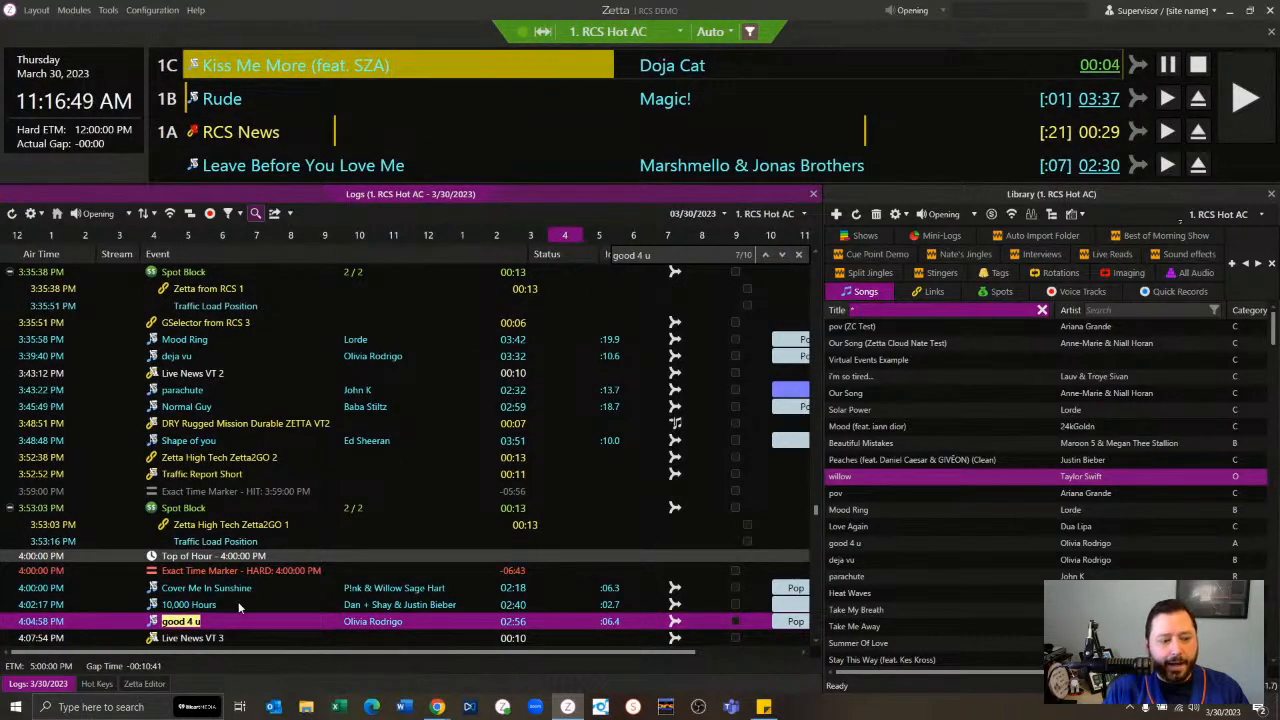
pyautogui.click(782, 255)
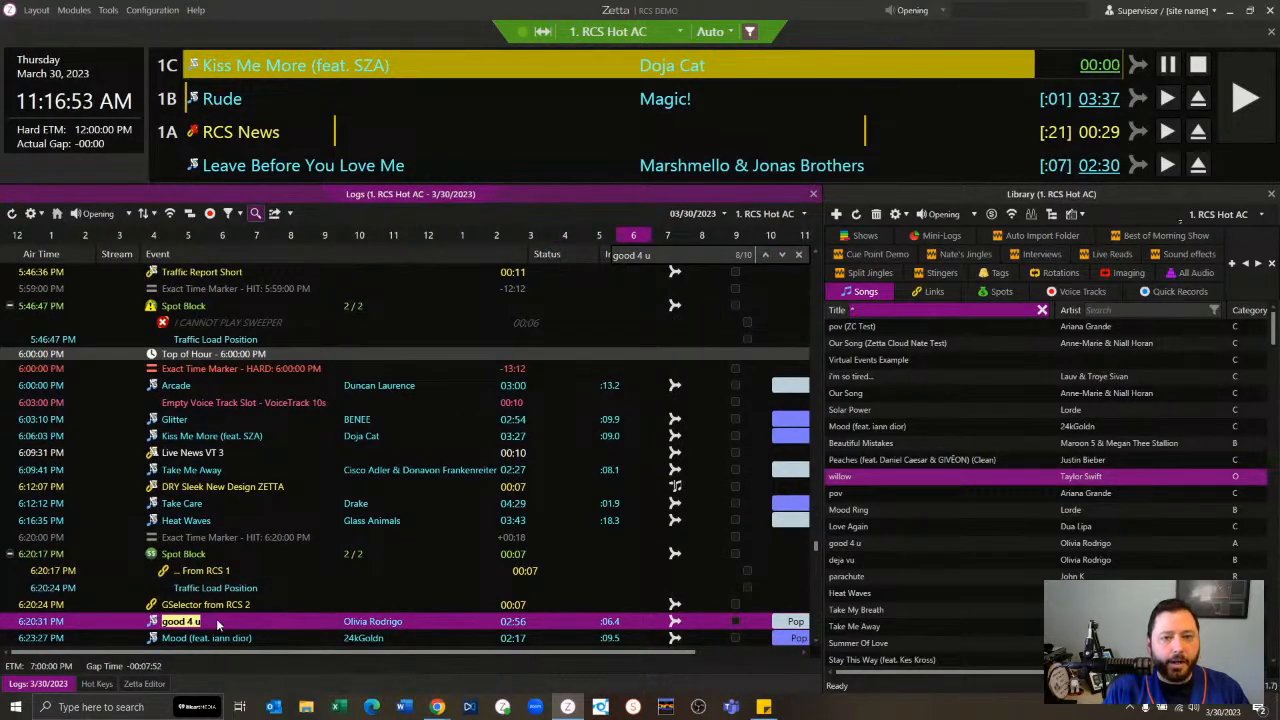
pyautogui.click(256, 213)
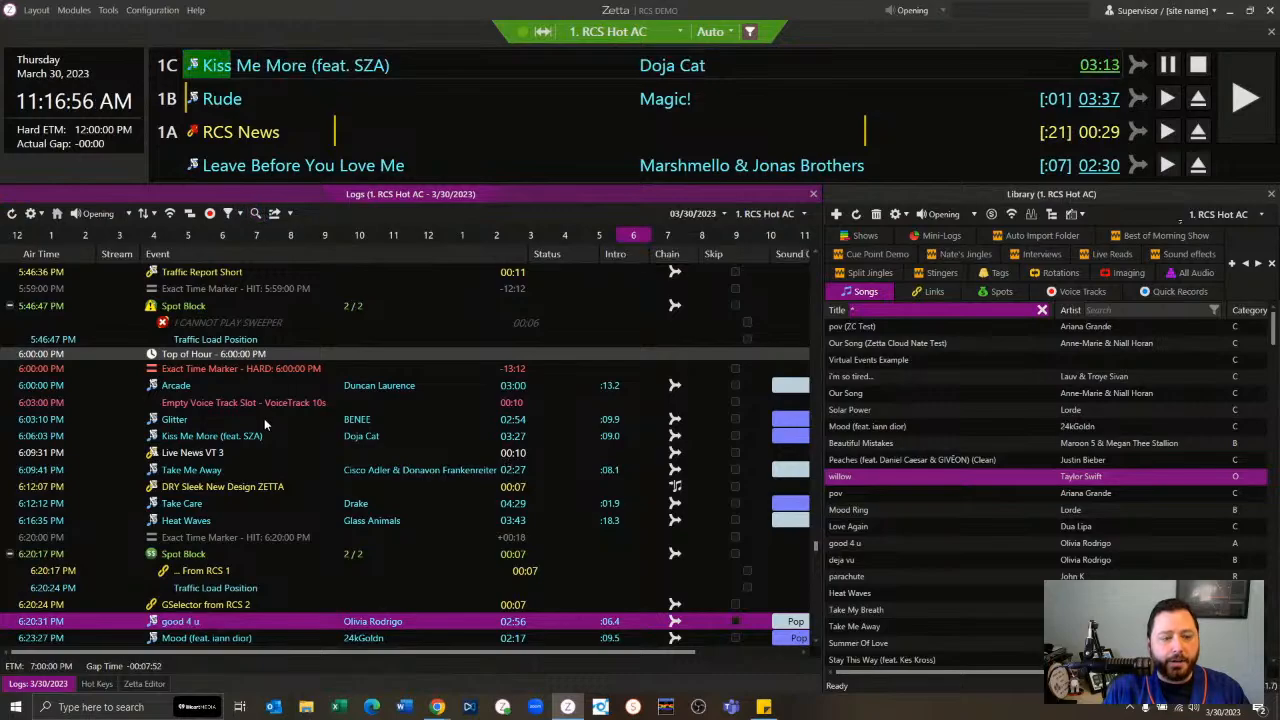
# Step: Return to the currently playing event, reopen the log search, shorten the search text to "good" and close the search
pyautogui.click(59, 213)
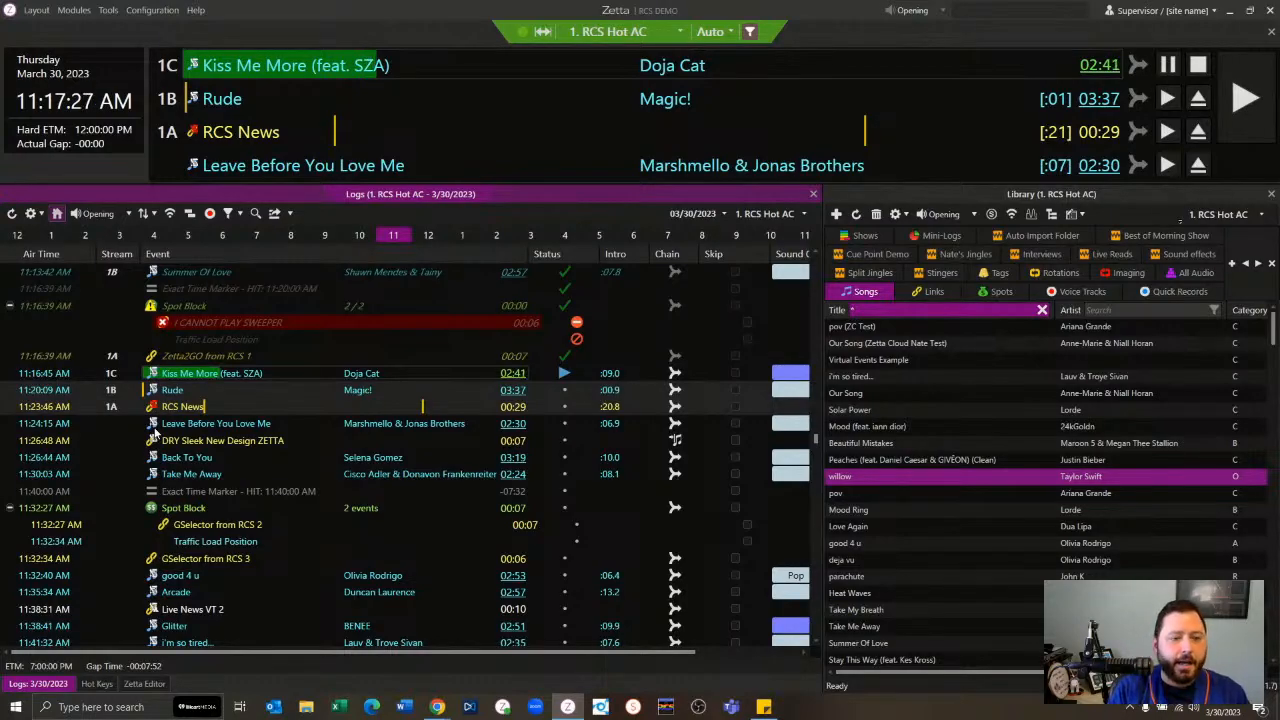
pyautogui.click(255, 213)
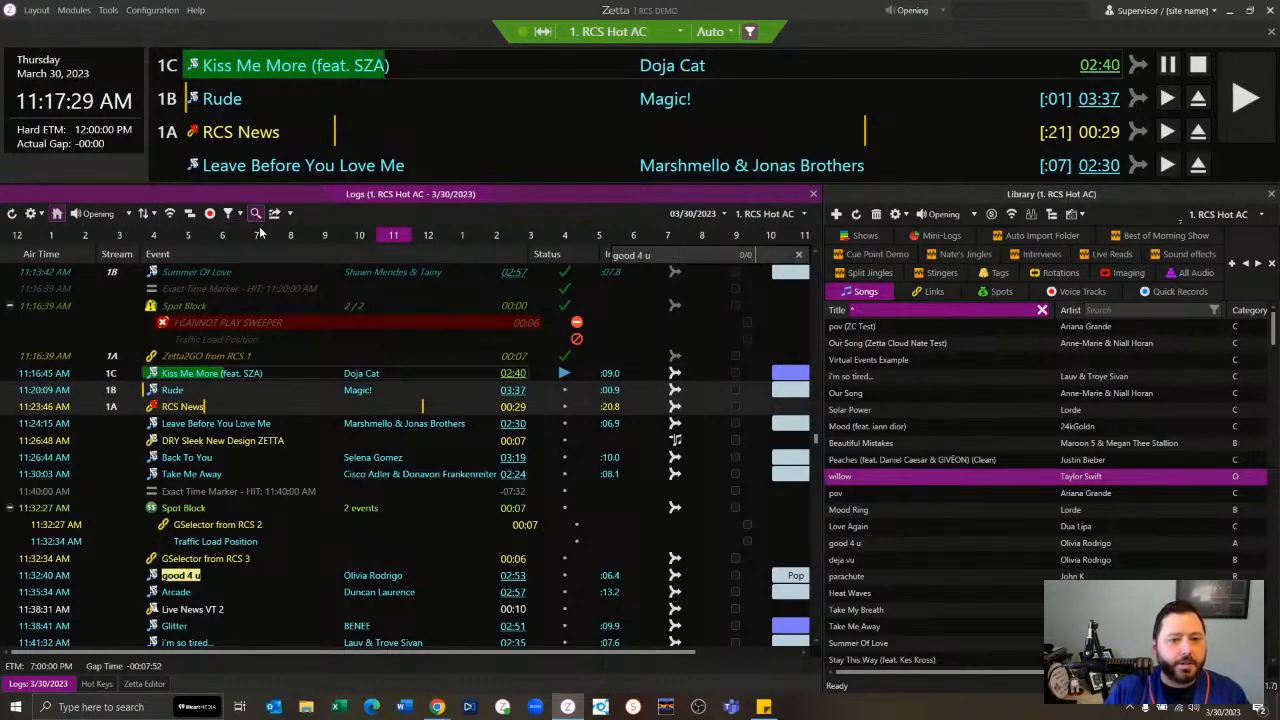
pyautogui.click(667, 255)
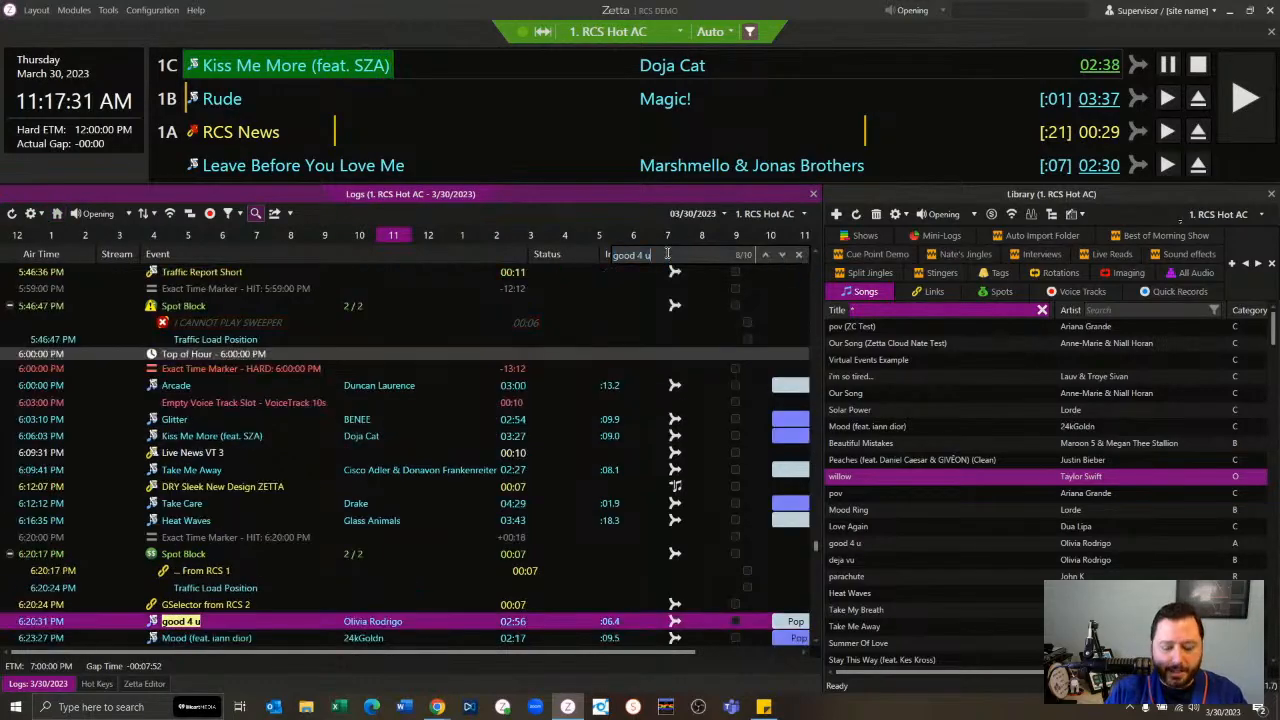
pyautogui.press('BackSpace')
pyautogui.press('BackSpace')
pyautogui.press('BackSpace')
pyautogui.press('BackSpace')
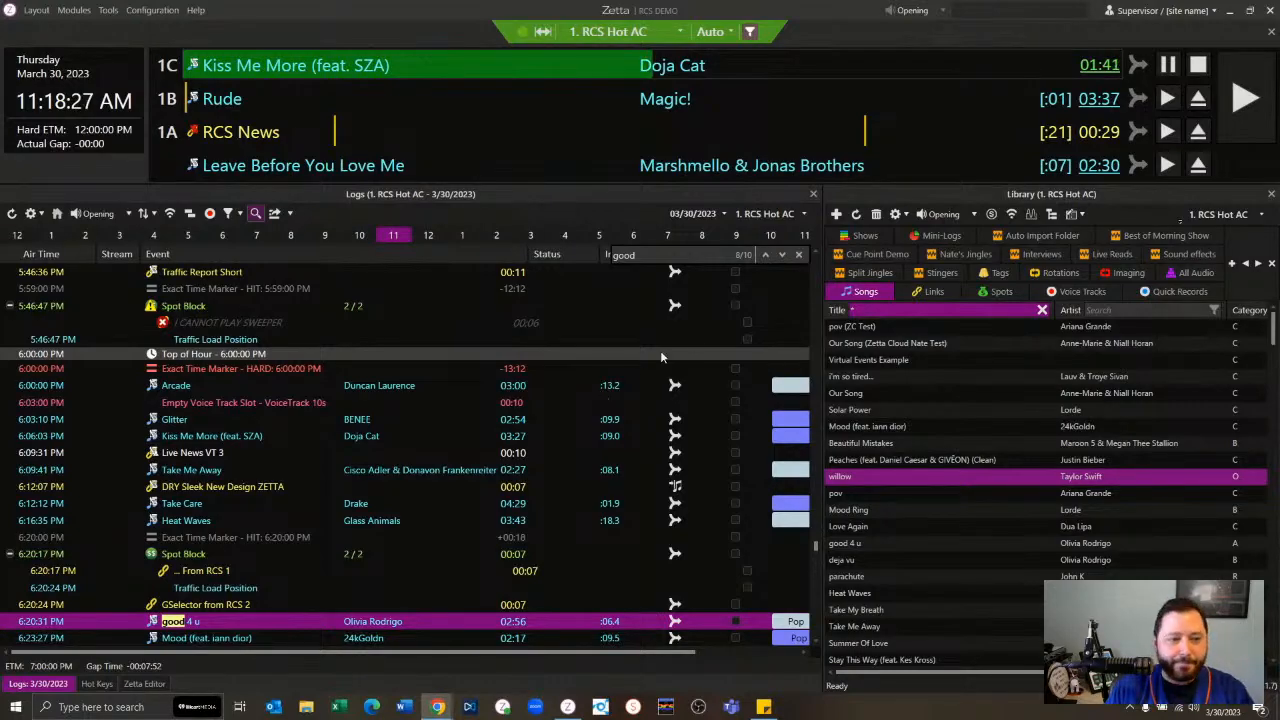
pyautogui.click(799, 256)
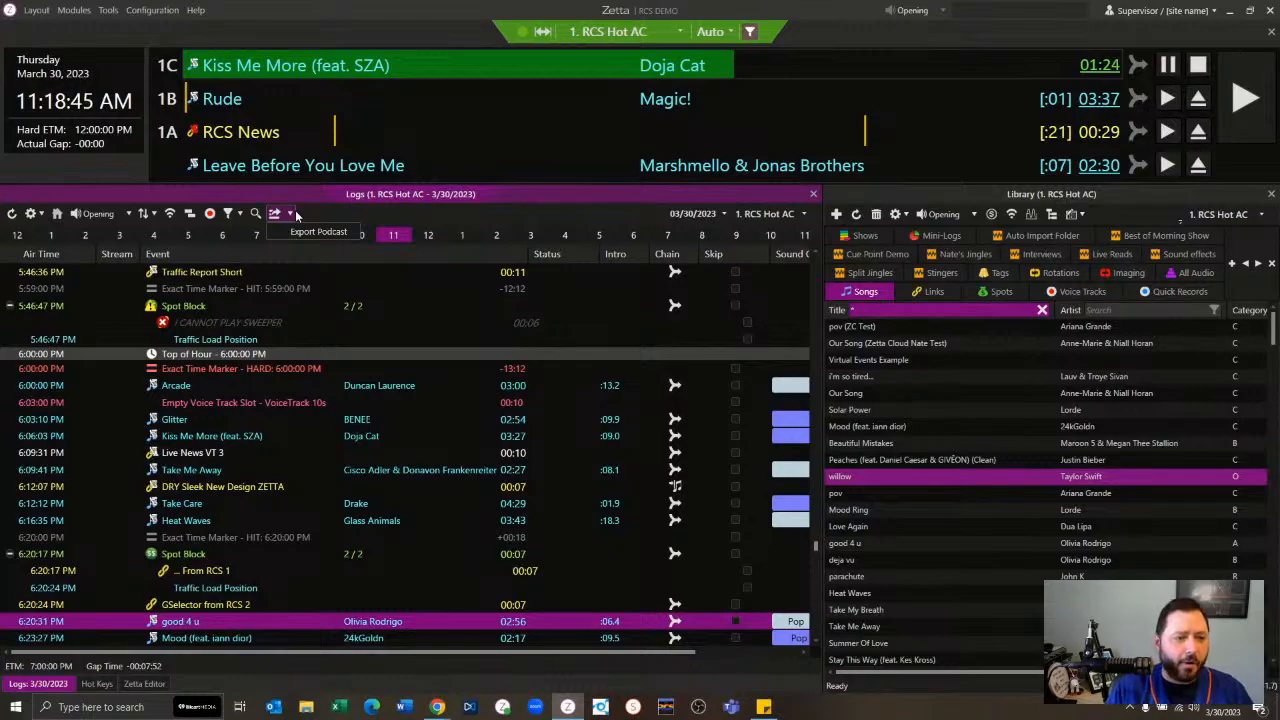
# Step: Select the 6 PM events from Arcade through Heat Waves and open them for publishing as Export Podcast
pyautogui.click(242, 421)
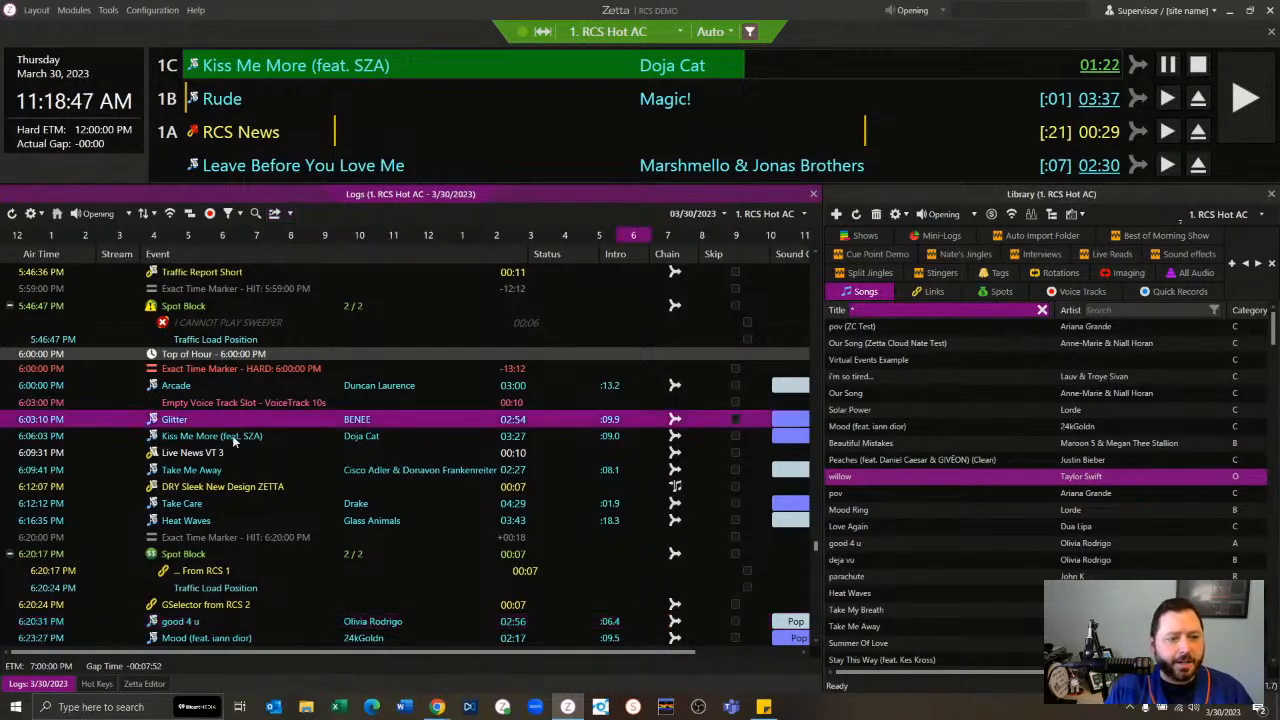
pyautogui.click(241, 385)
pyautogui.keyDown('shift'); pyautogui.click(230, 519); pyautogui.keyUp('shift')
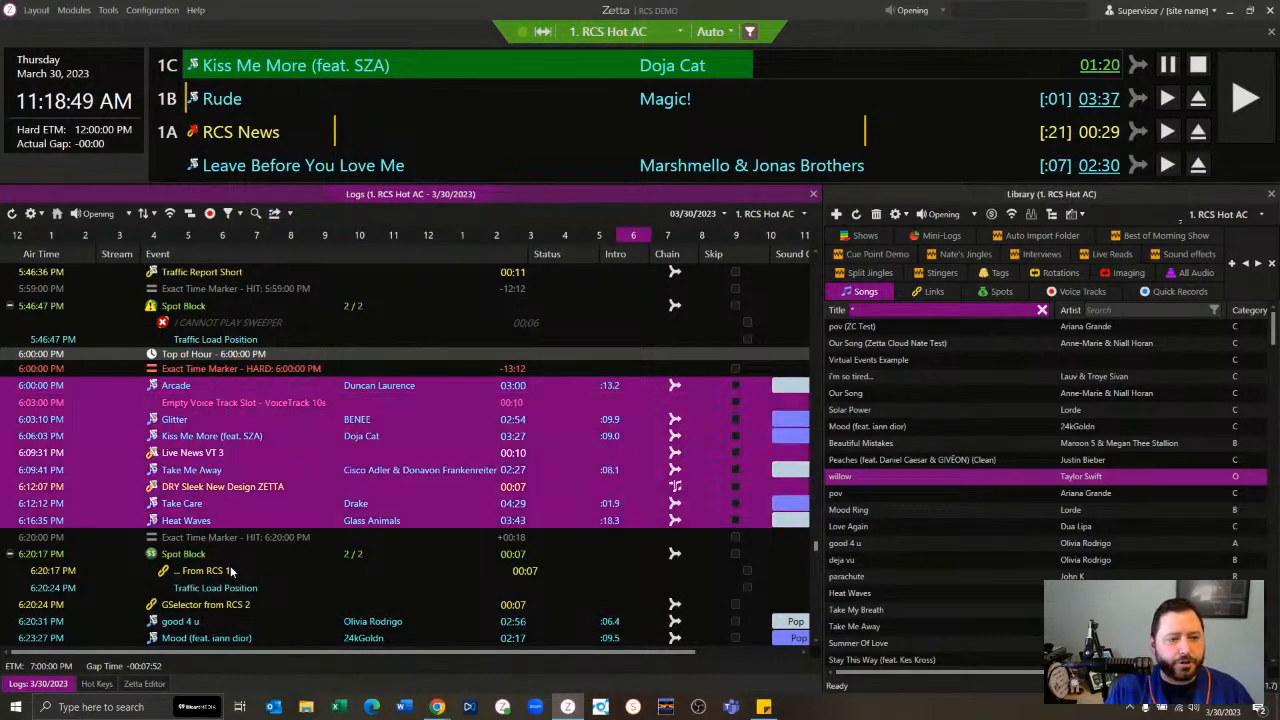
pyautogui.click(275, 214)
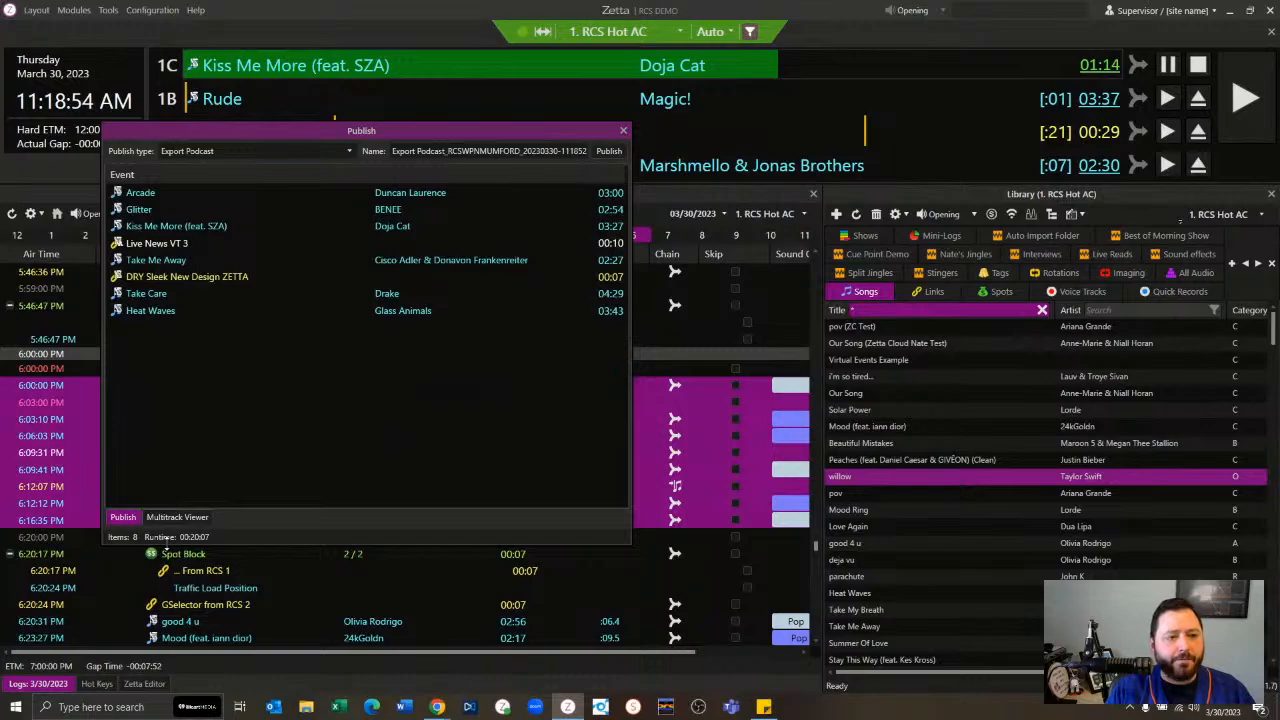
# Step: View the selected podcast events in the Multitrack Viewer, highlight part of the export name, and close without publishing
pyautogui.click(177, 517)
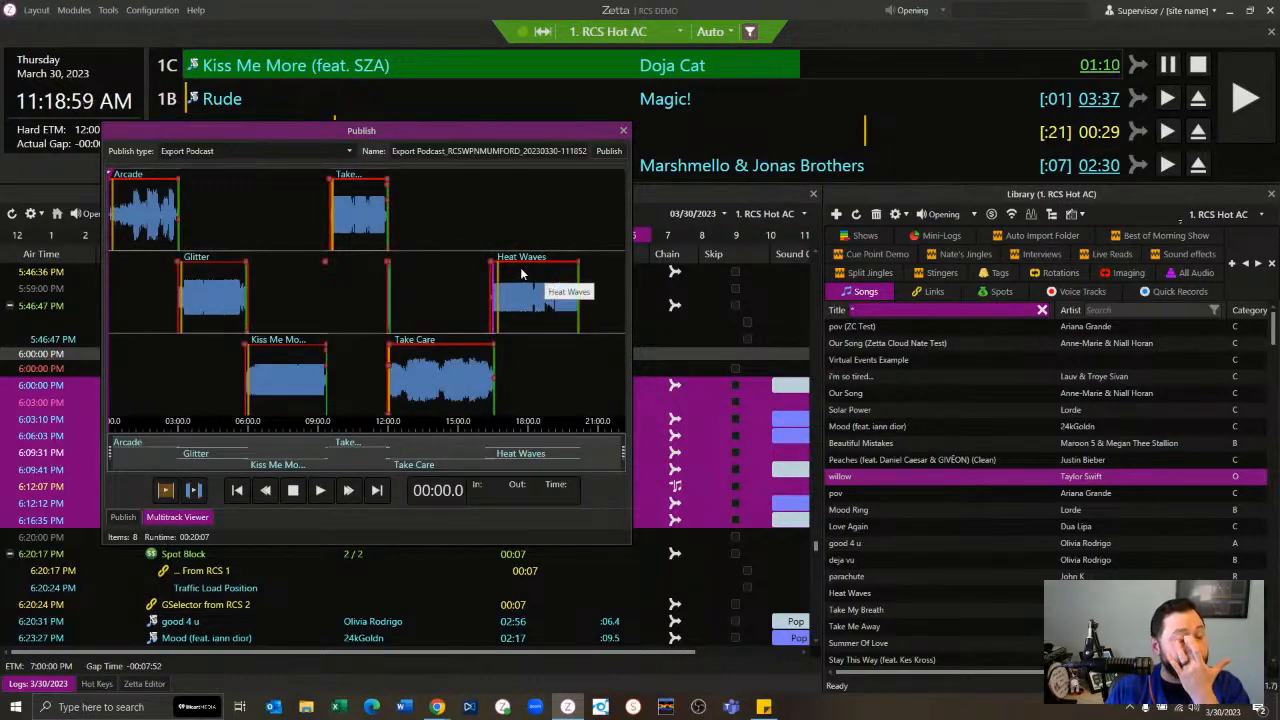
pyautogui.moveTo(430, 151); pyautogui.dragTo(513, 151)
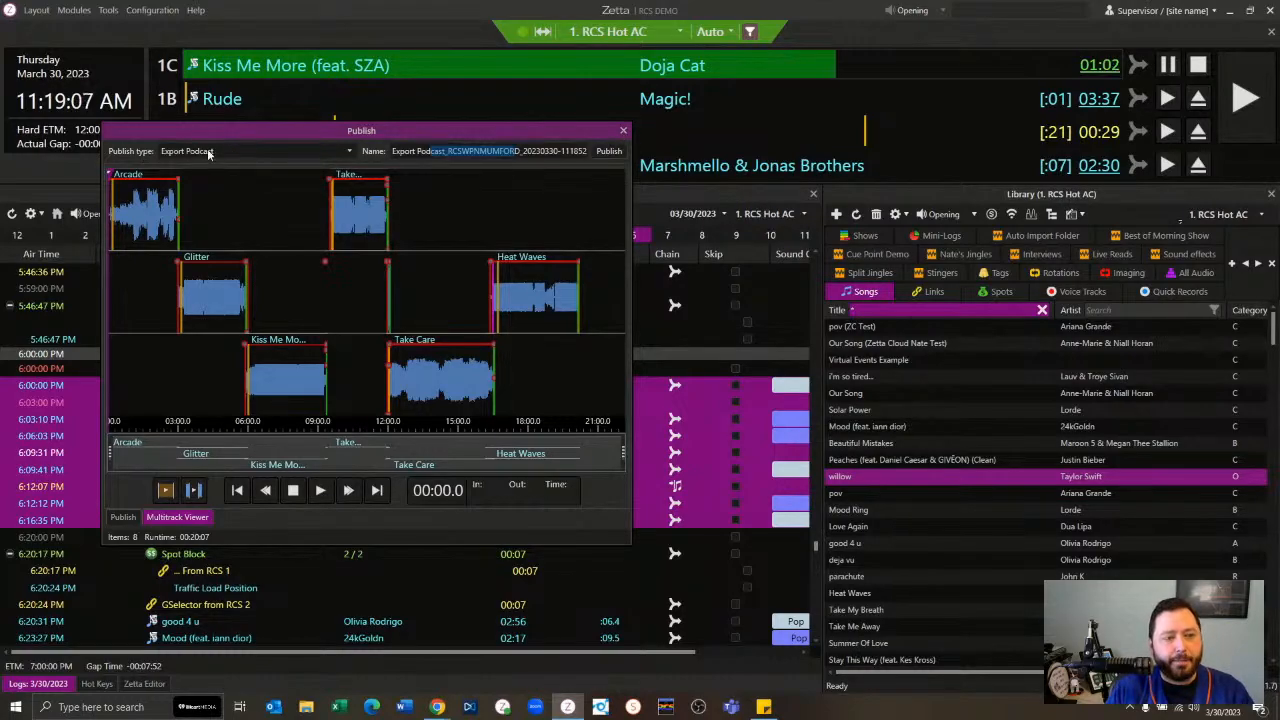
pyautogui.click(623, 130)
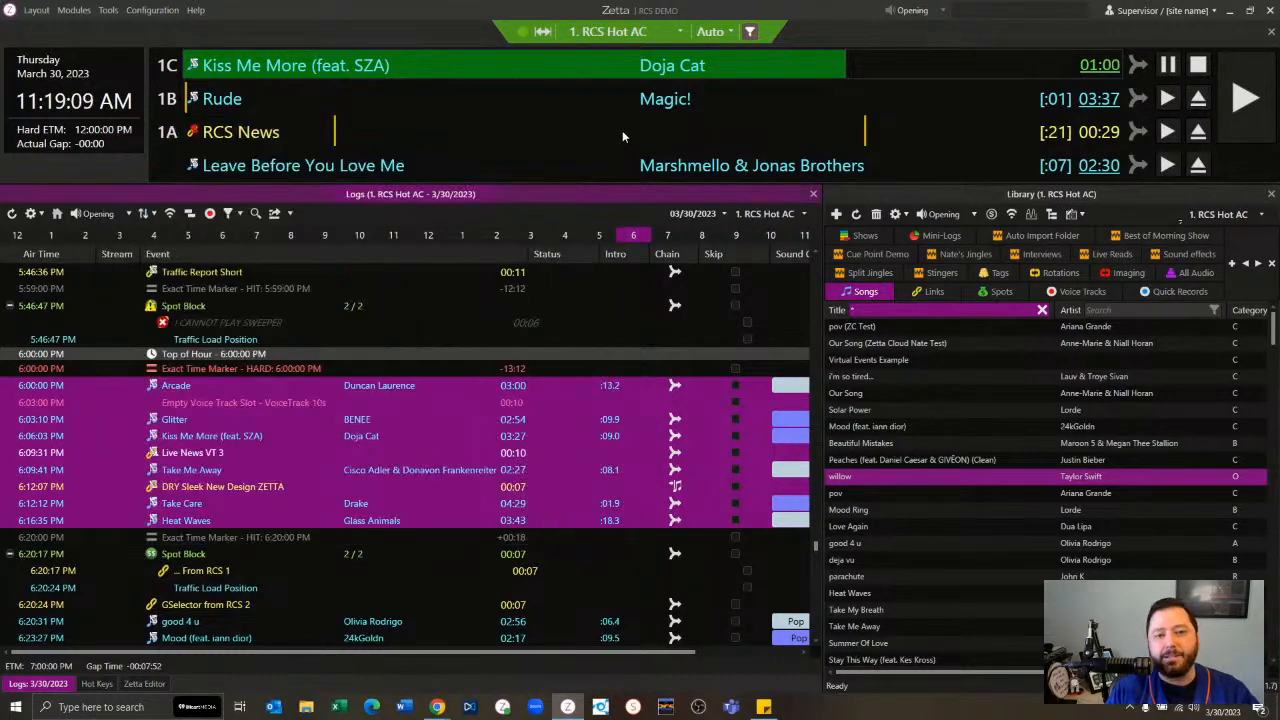
# Step: Open control event insertion from the 6:09:41 PM Take Me Away event and place an Empty Voice Track Slot between Take Care and Heat Waves
pyautogui.click(310, 452)
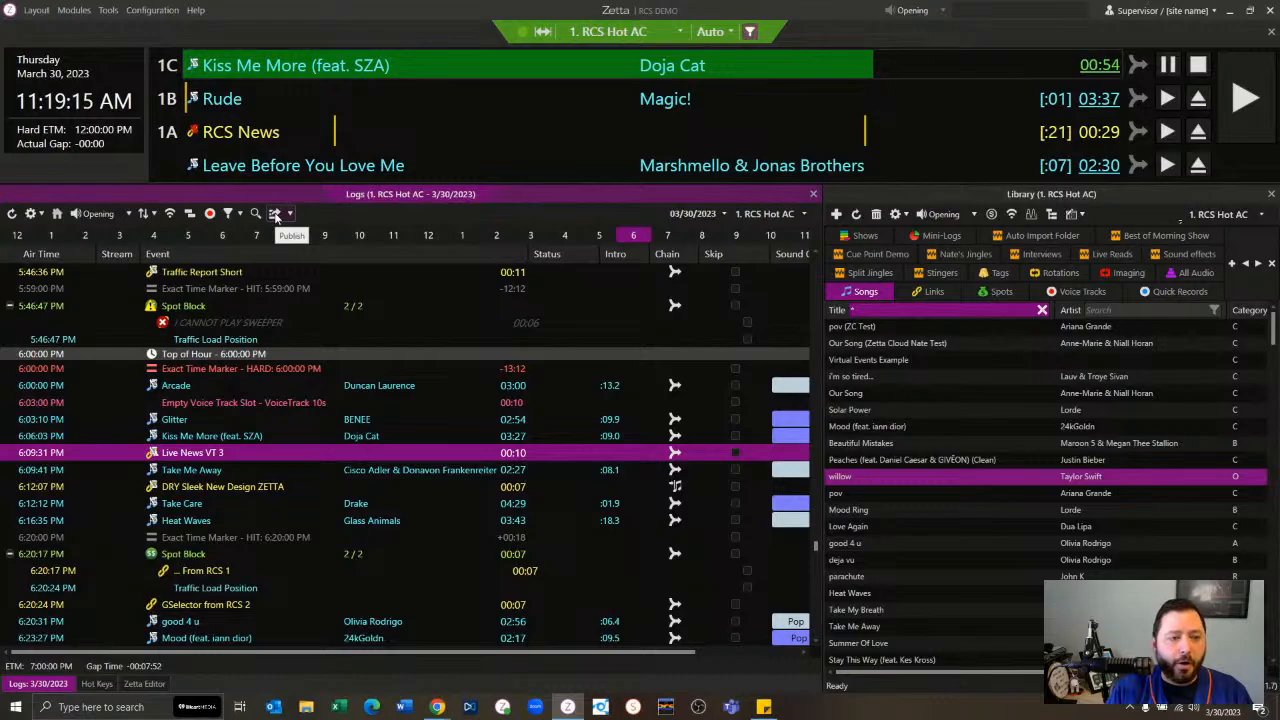
pyautogui.click(265, 471)
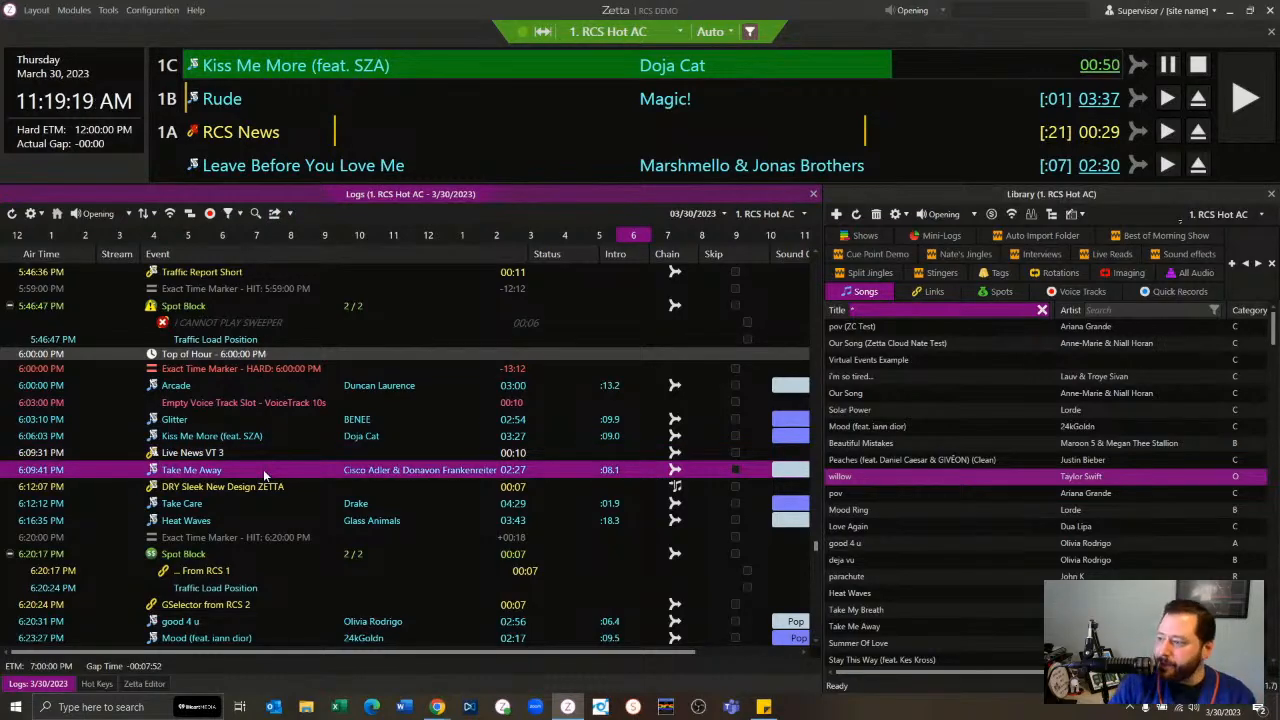
pyautogui.rightClick(265, 471)
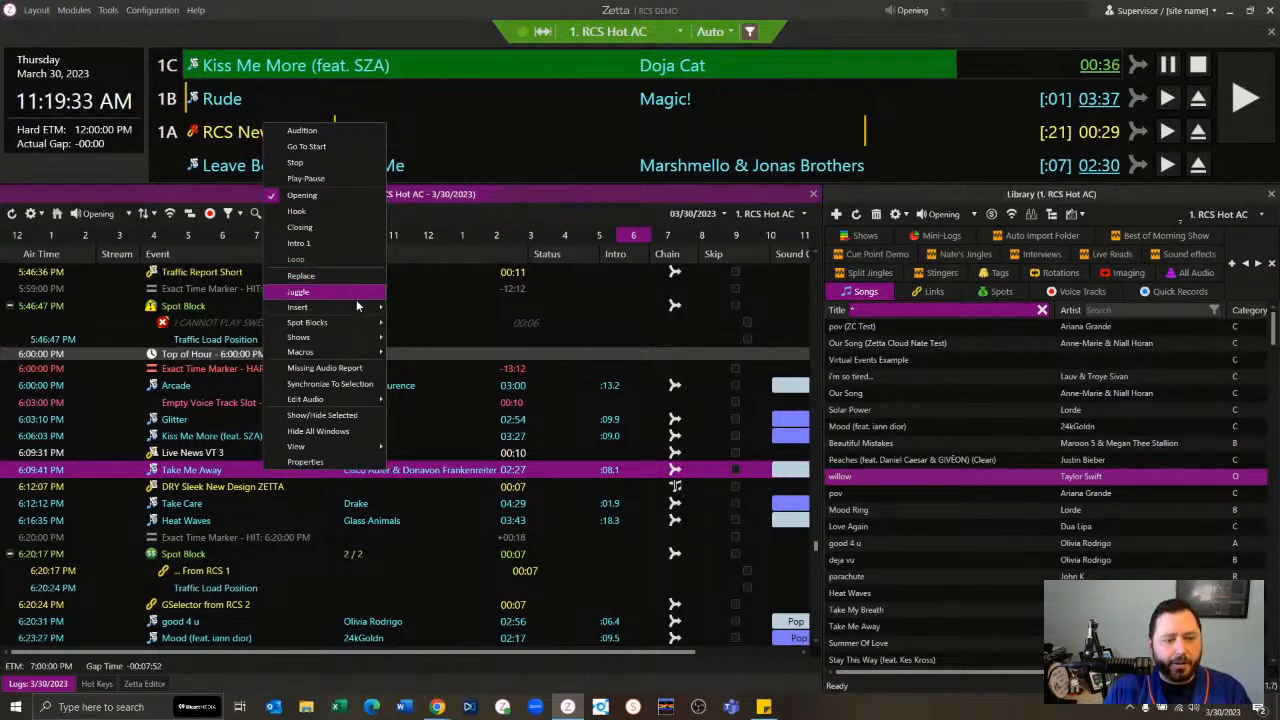
pyautogui.moveTo(356, 311)
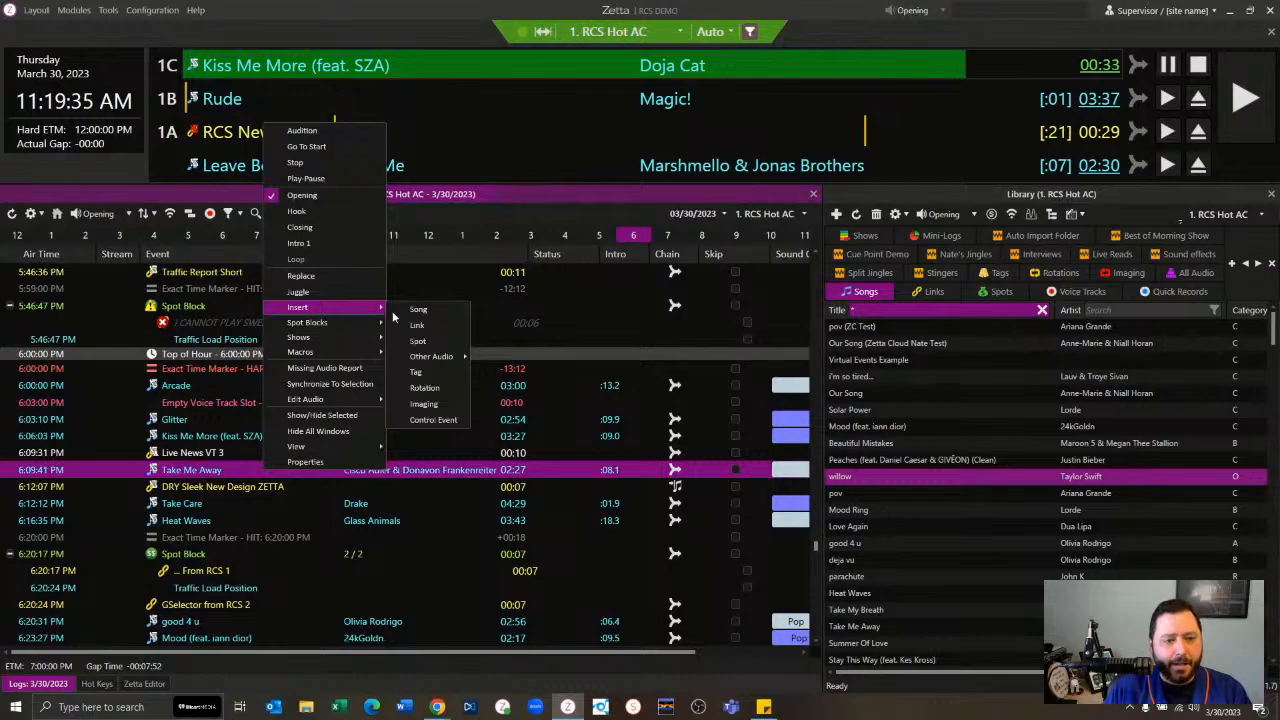
pyautogui.click(442, 422)
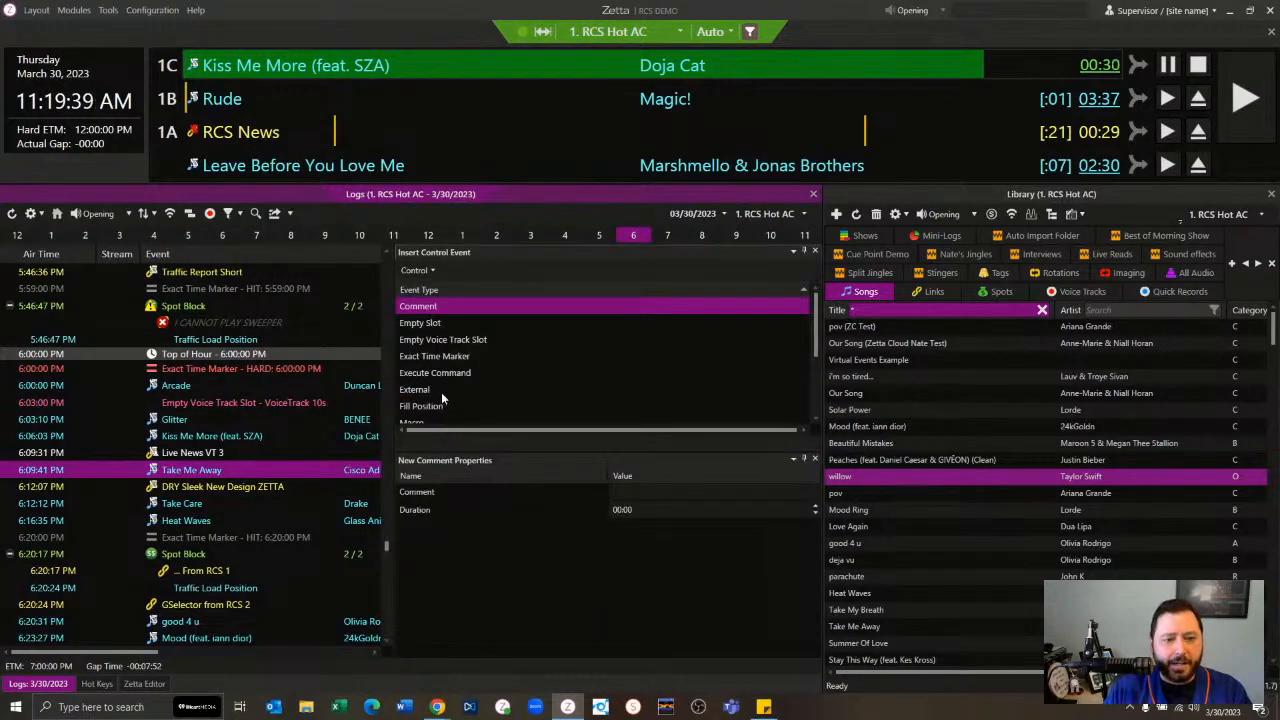
pyautogui.click(456, 340)
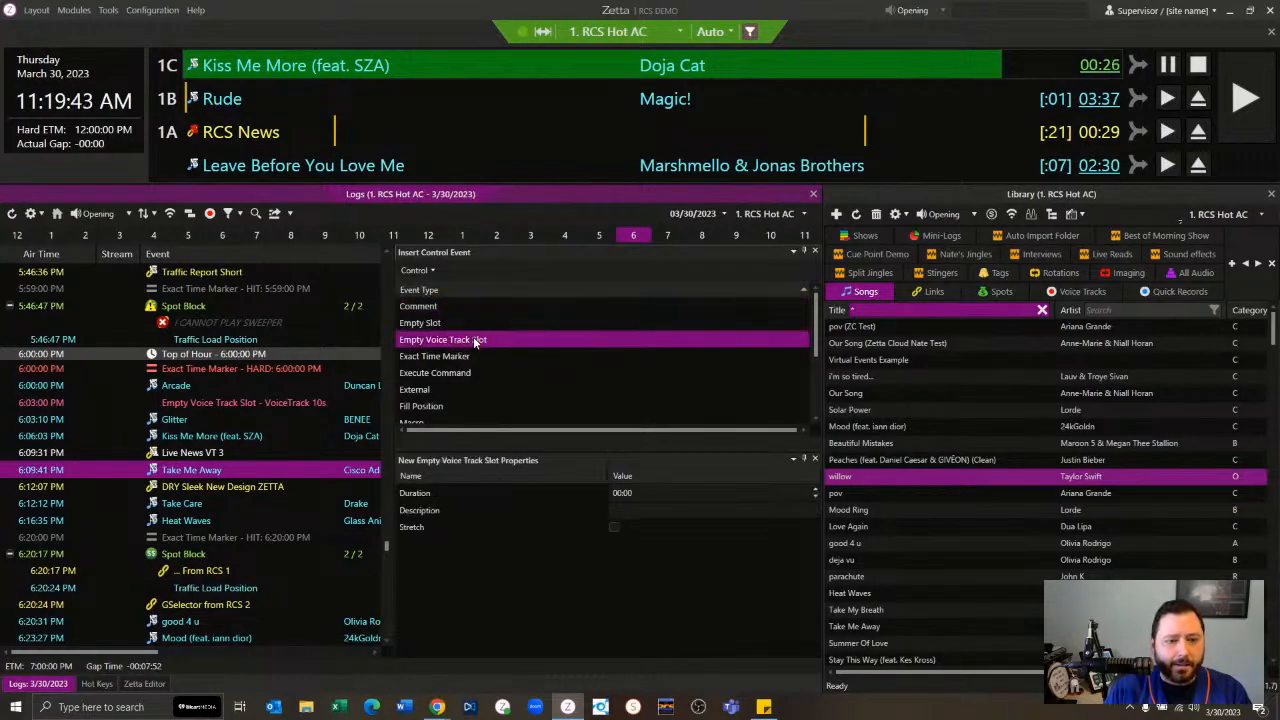
pyautogui.moveTo(480, 342); pyautogui.dragTo(206, 526)
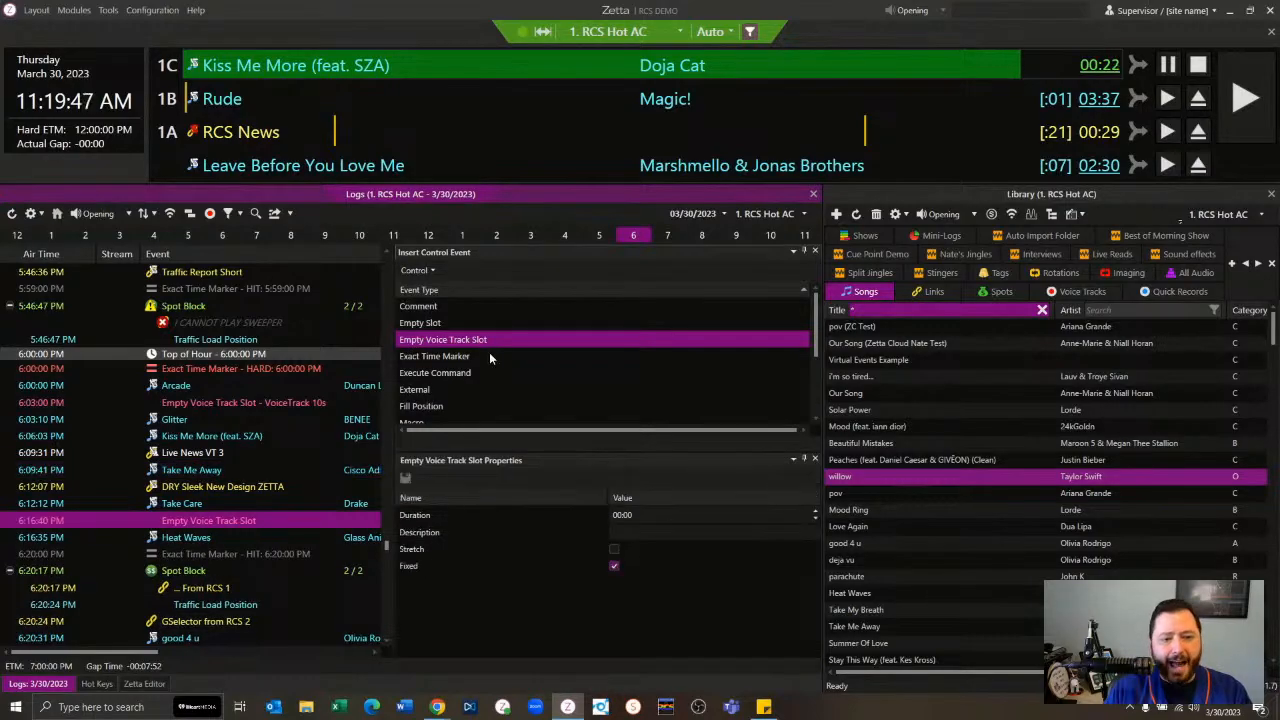
# Step: Browse the available control event types and set the 6:00:00 PM Exact Time Marker's type to Soft
pyautogui.scroll(-1, 486, 360)
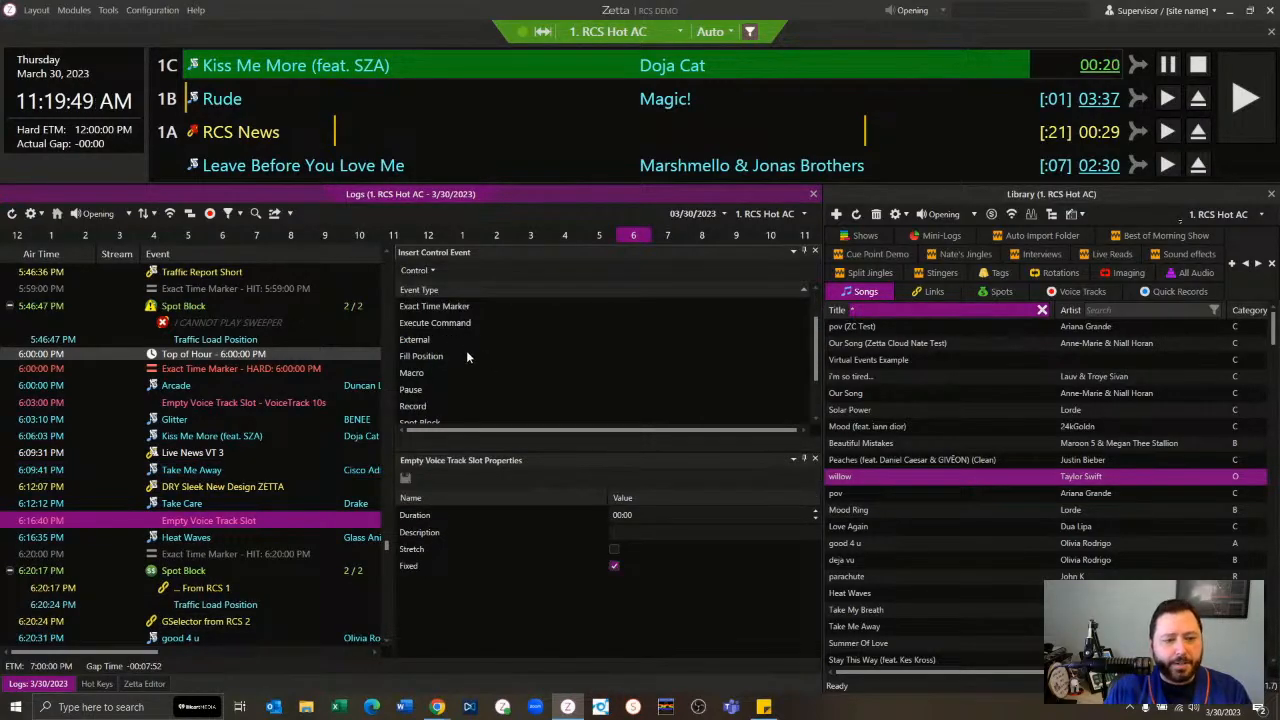
pyautogui.scroll(-2, 466, 352)
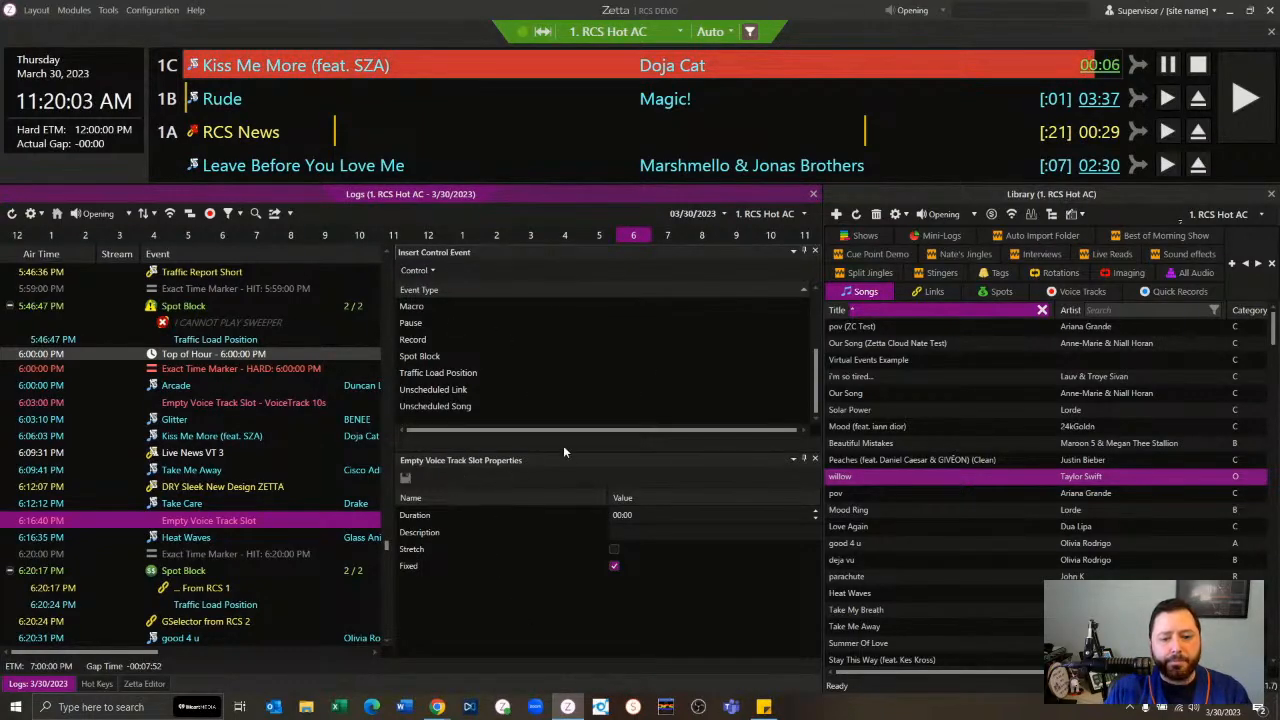
pyautogui.click(262, 369)
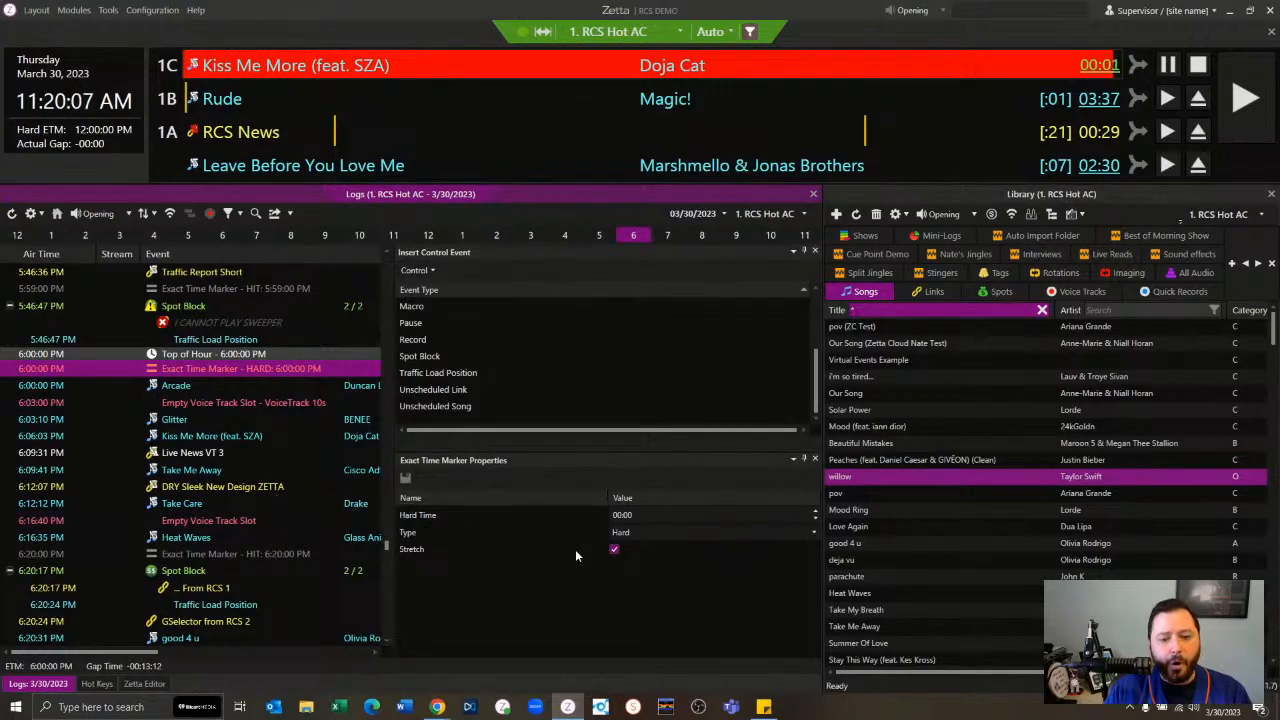
pyautogui.click(634, 533)
pyautogui.click(636, 563)
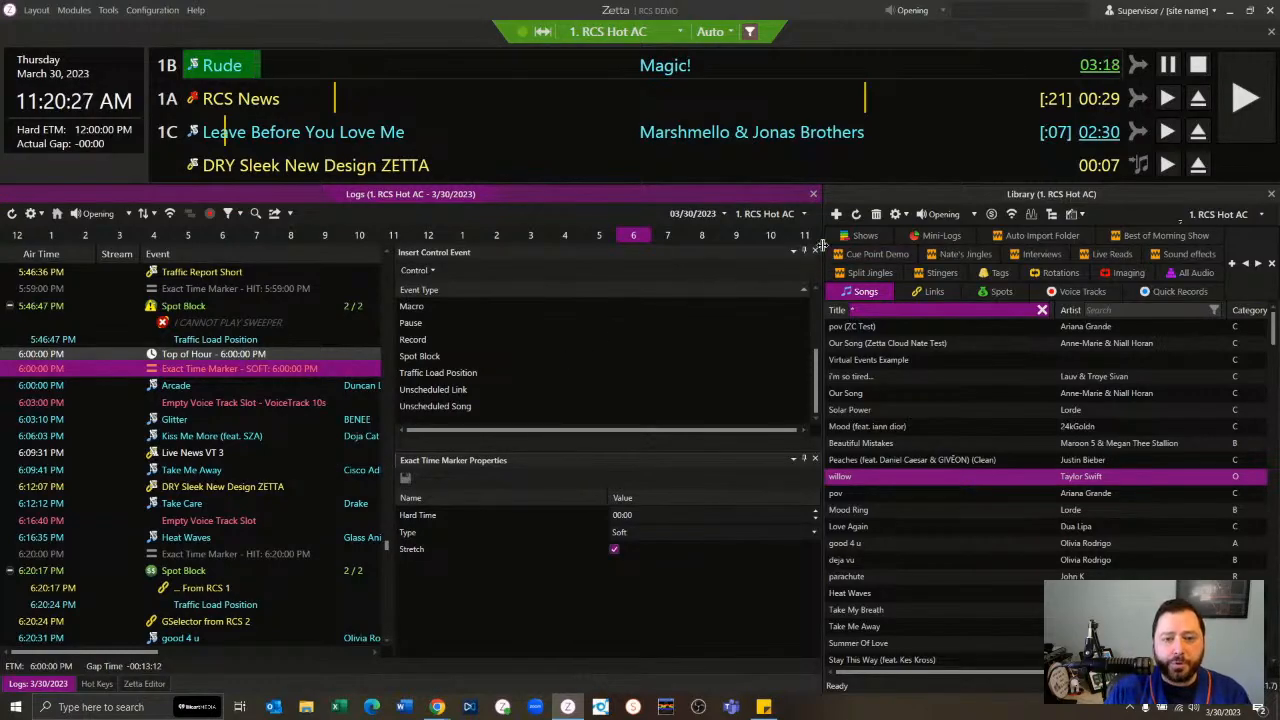
# Step: Replace the 6:06:03 PM Kiss Me More event with STAY from category group A, checking the available category groups
pyautogui.click(343, 437)
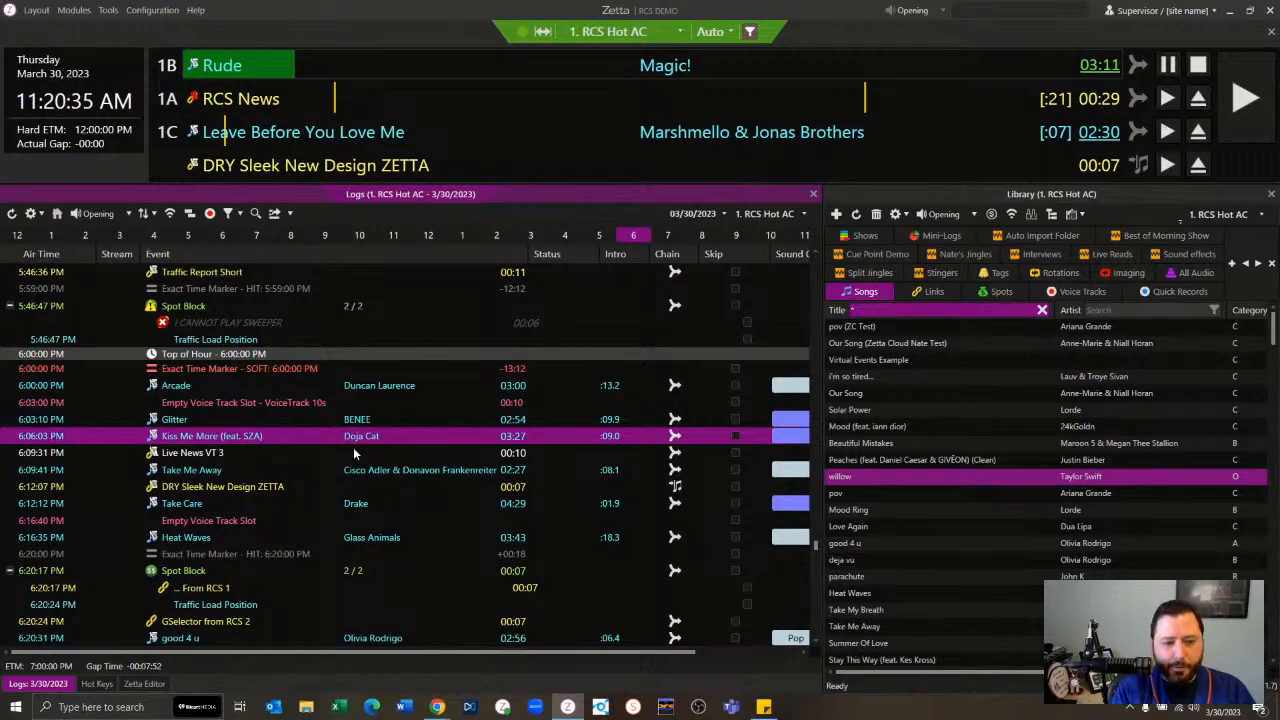
pyautogui.press('space')
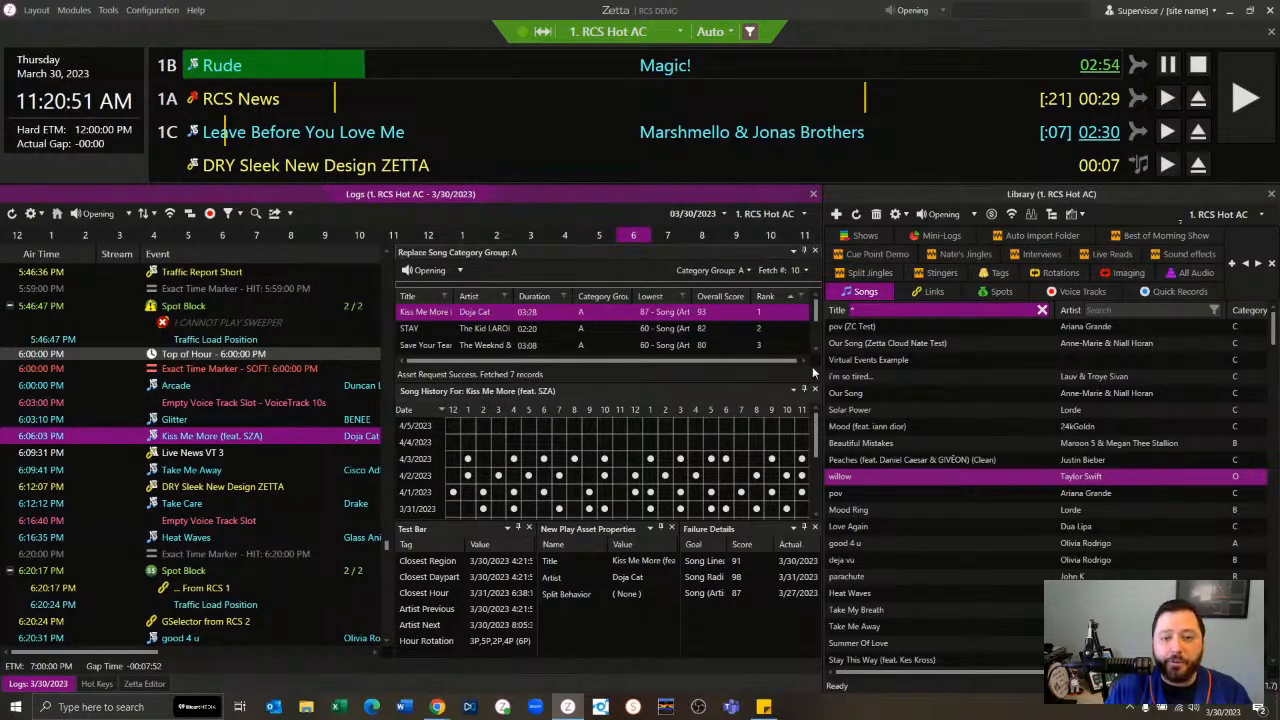
pyautogui.click(749, 272)
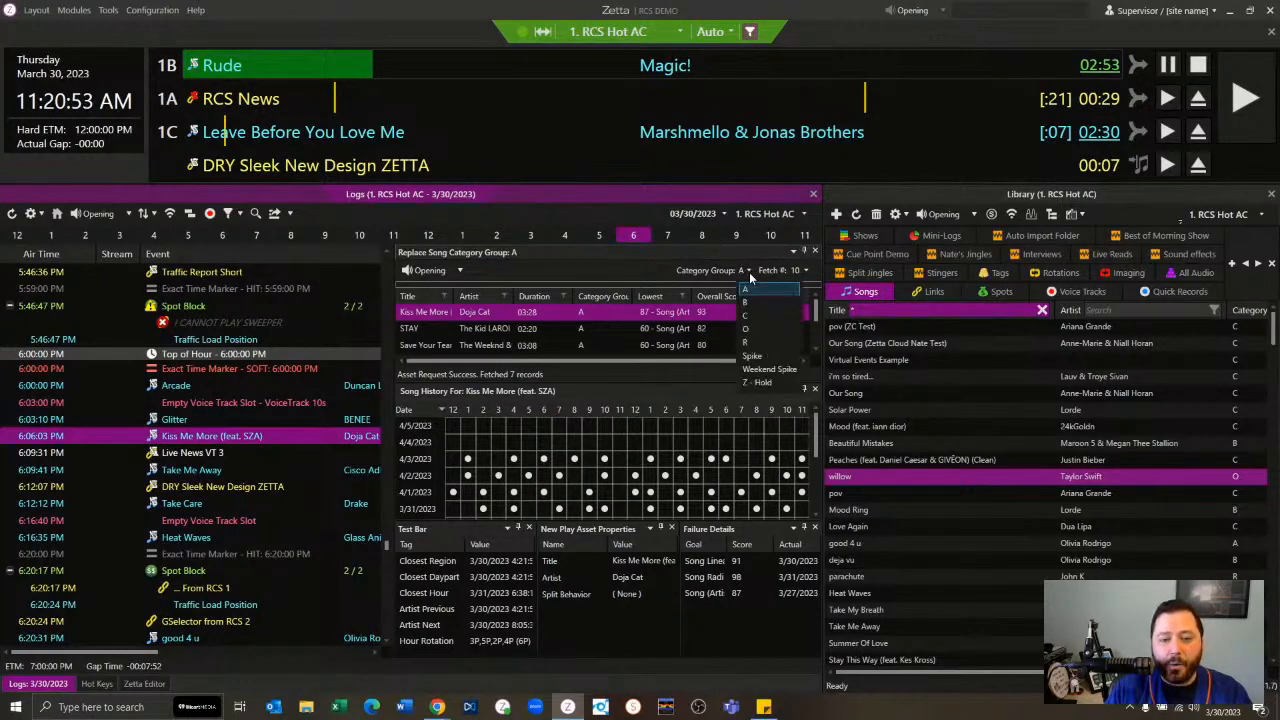
pyautogui.click(749, 269)
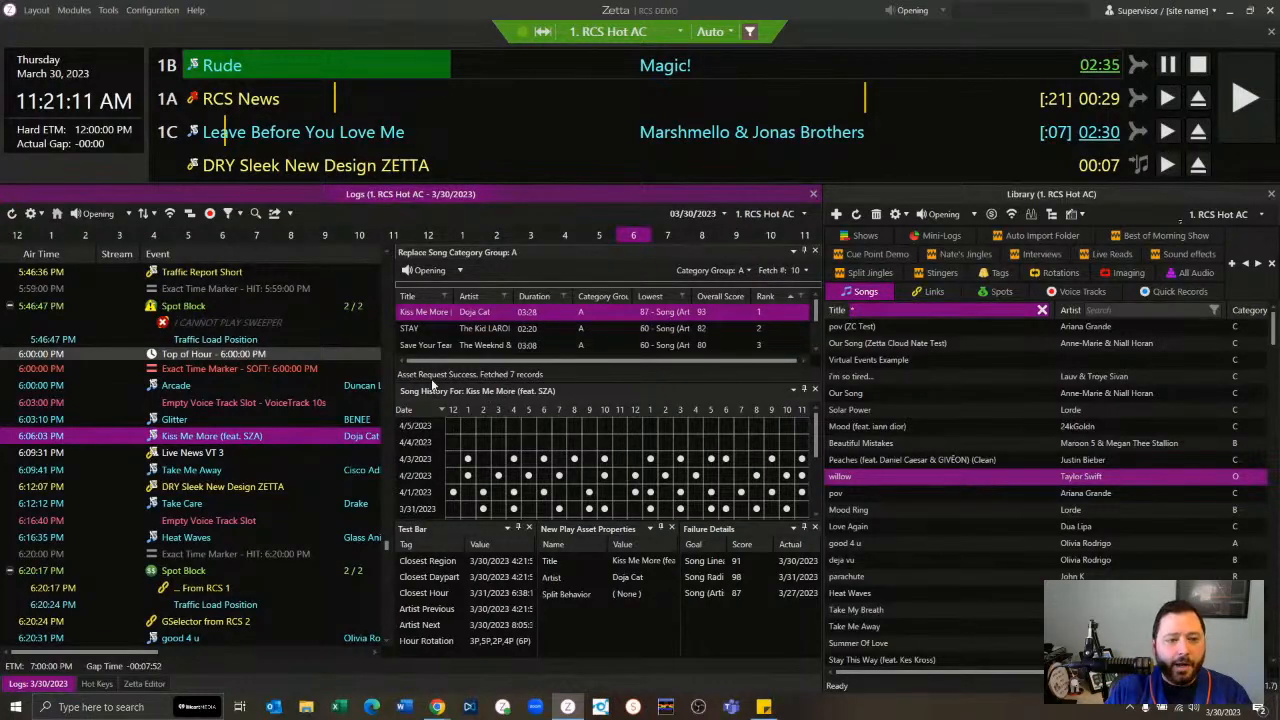
pyautogui.click(458, 329)
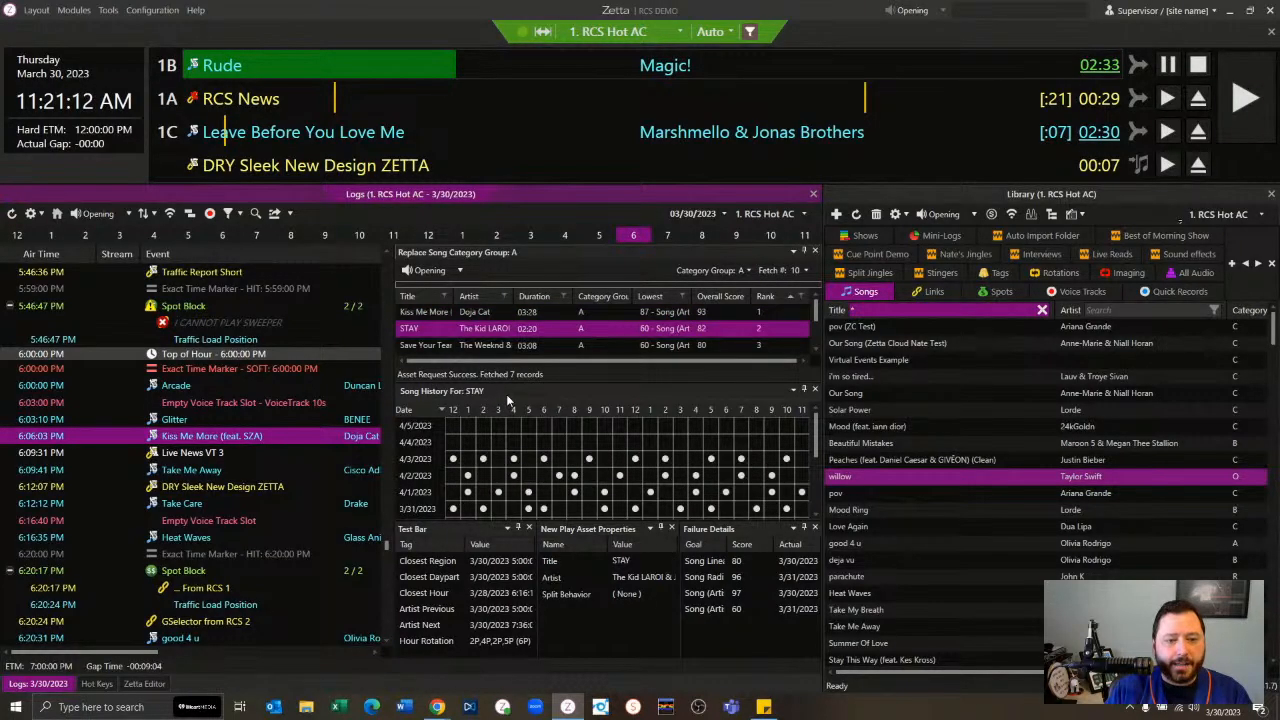
pyautogui.doubleClick(488, 327)
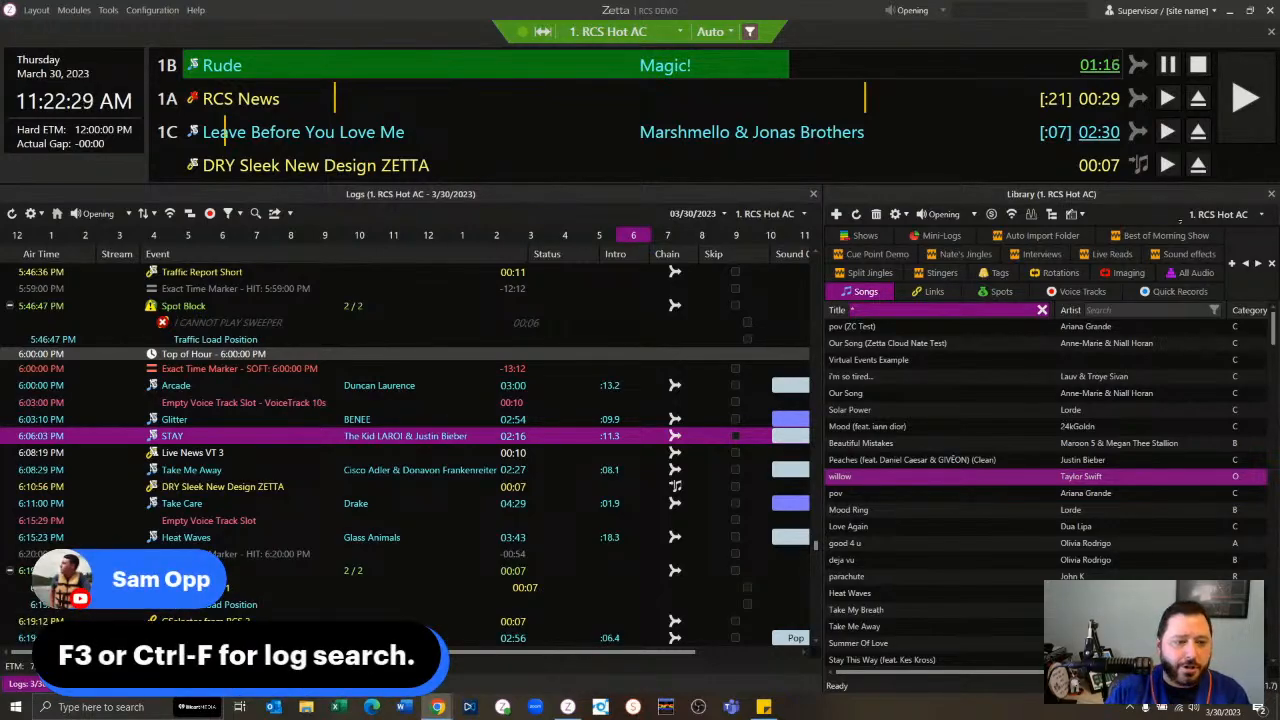
# Step: Search the log for "good" starting from the Take Me Away event, and close the search
pyautogui.click(407, 469)
pyautogui.hotkey('ctrl', 'f')
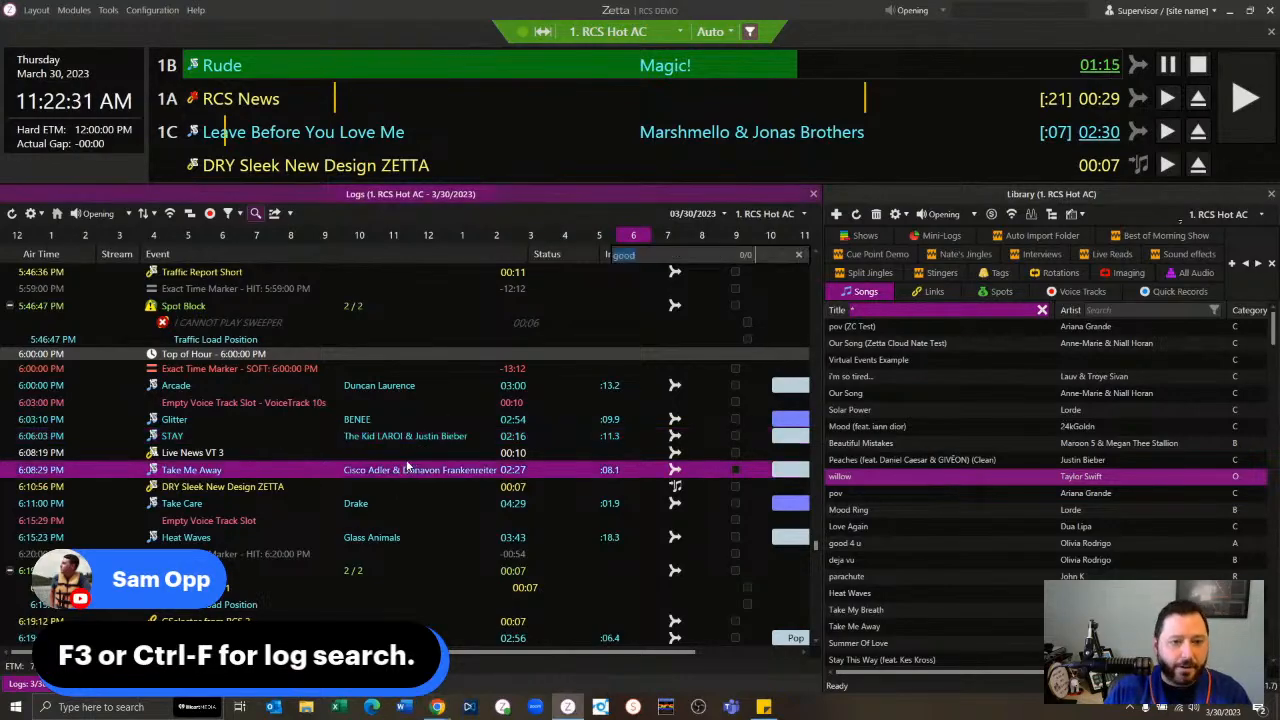
pyautogui.press('Return')
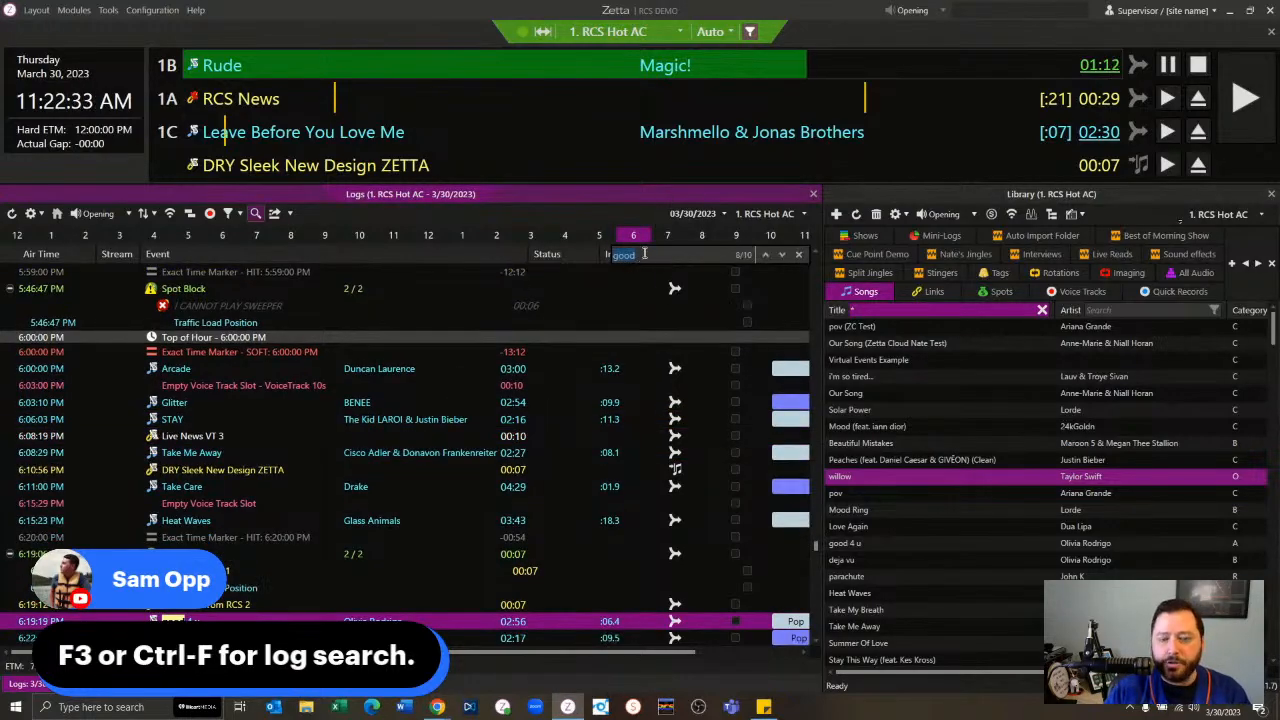
pyautogui.click(799, 256)
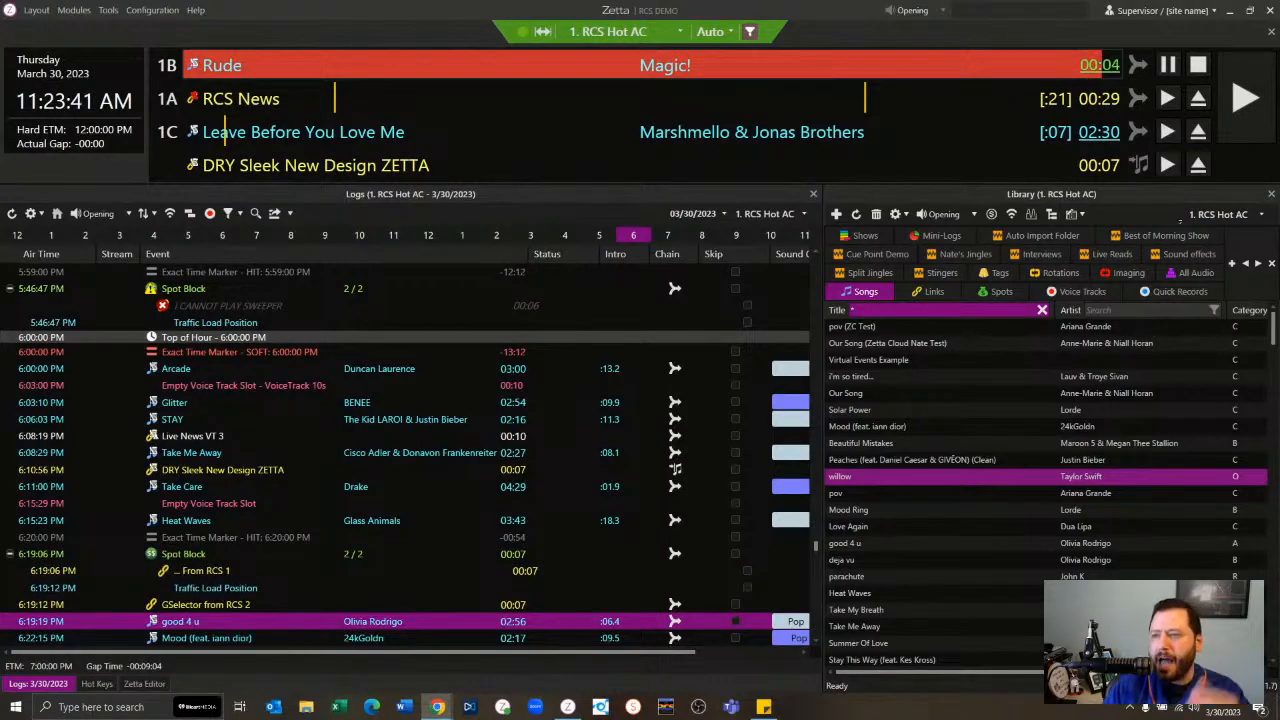
# Step: Juggle the 6:08:29 PM Take Me Away event with the 6:06:03 PM STAY event to swap their positions
pyautogui.click(431, 452)
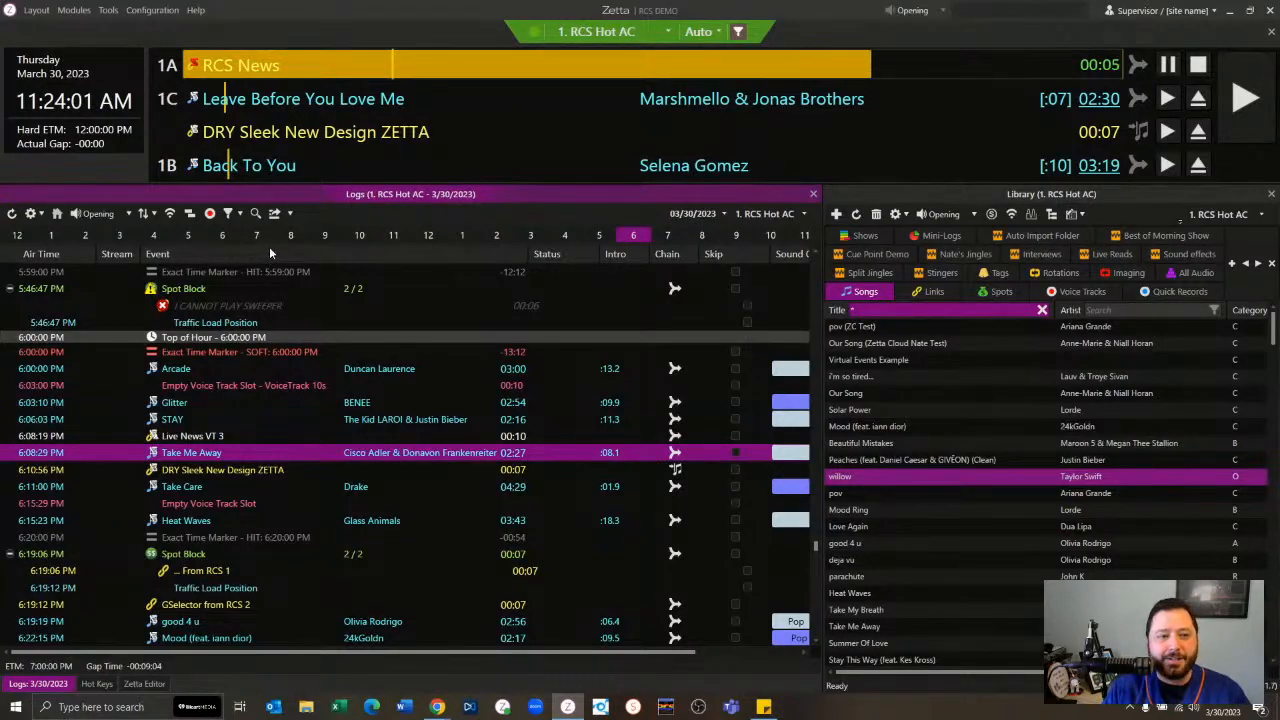
pyautogui.rightClick(237, 454)
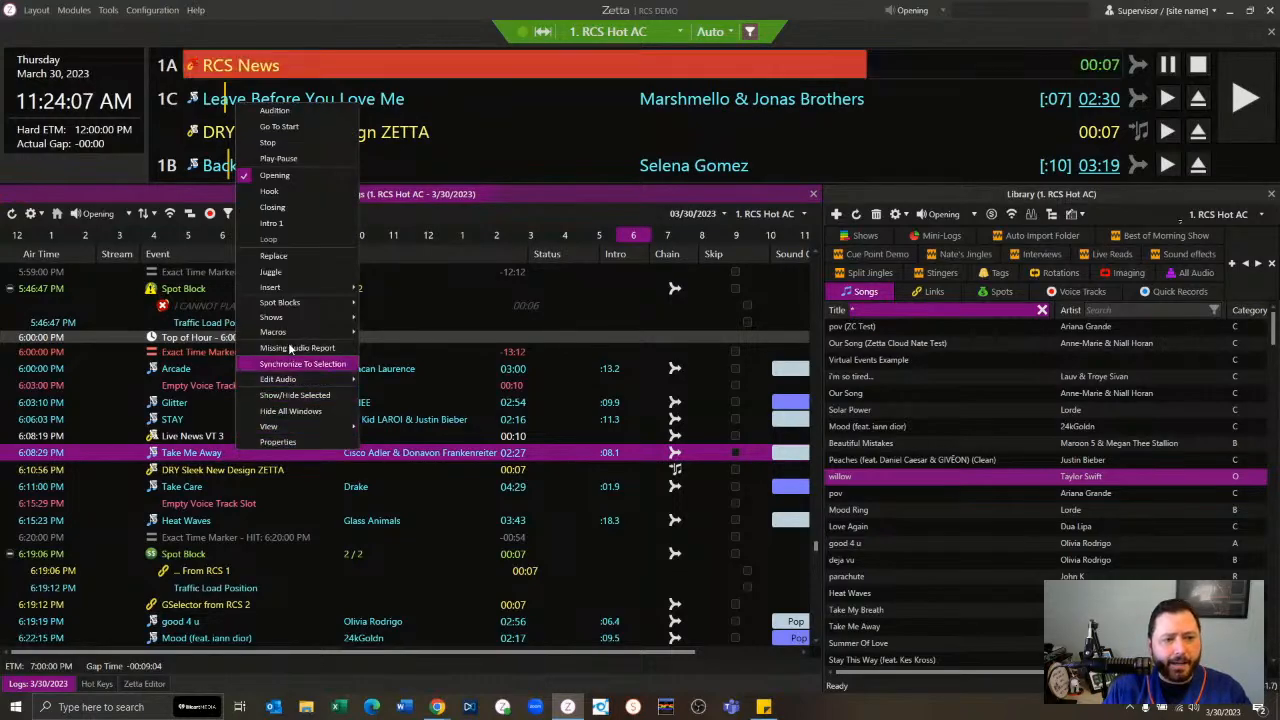
pyautogui.moveTo(297, 290)
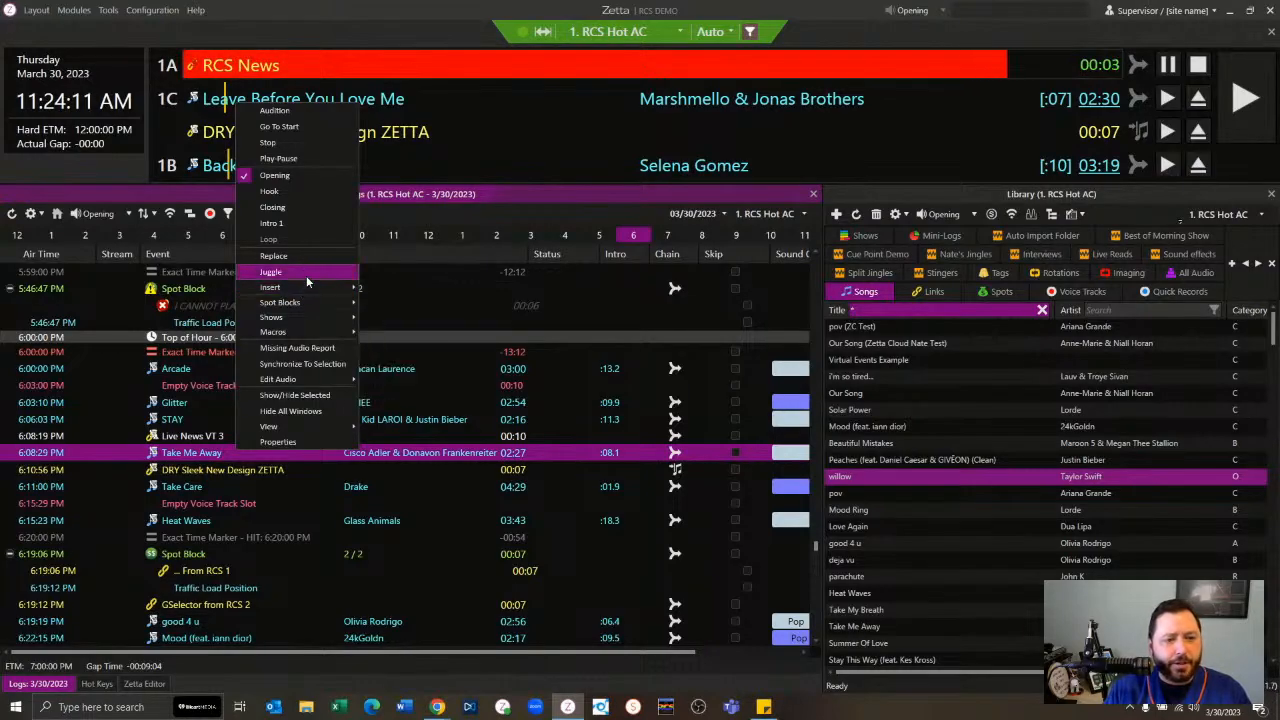
pyautogui.click(306, 275)
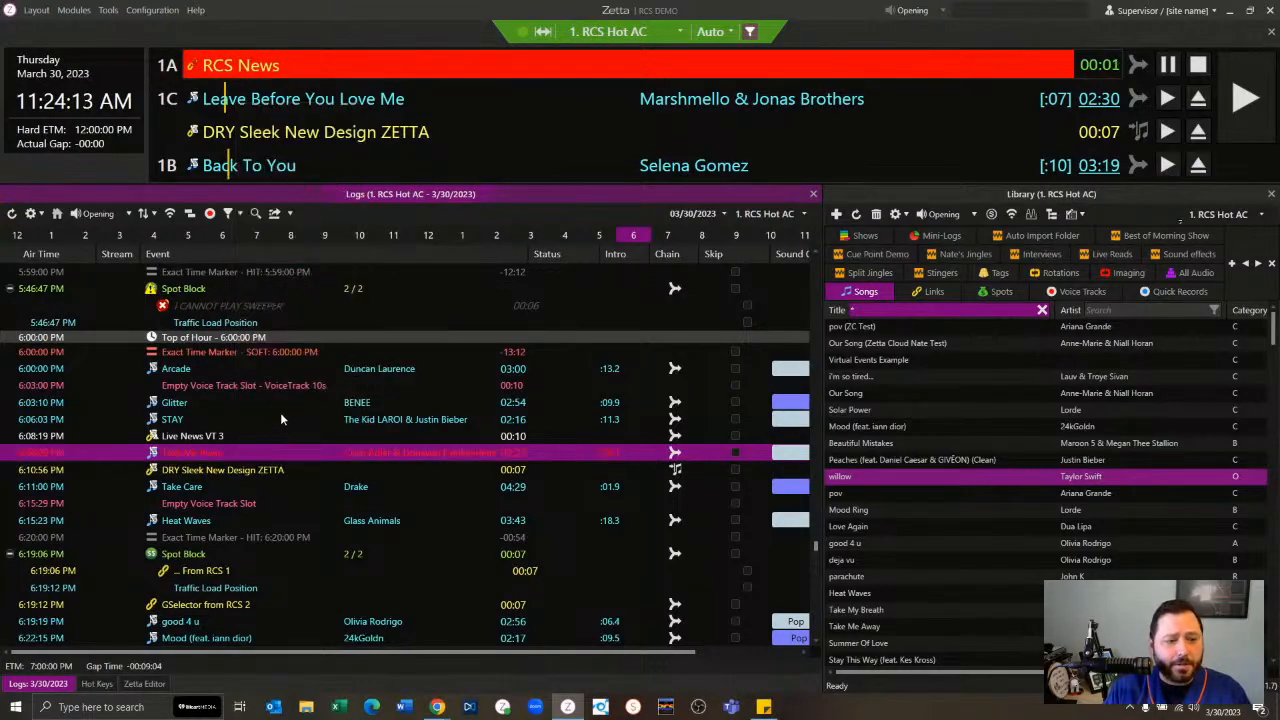
pyautogui.click(282, 419)
pyautogui.rightClick(286, 417)
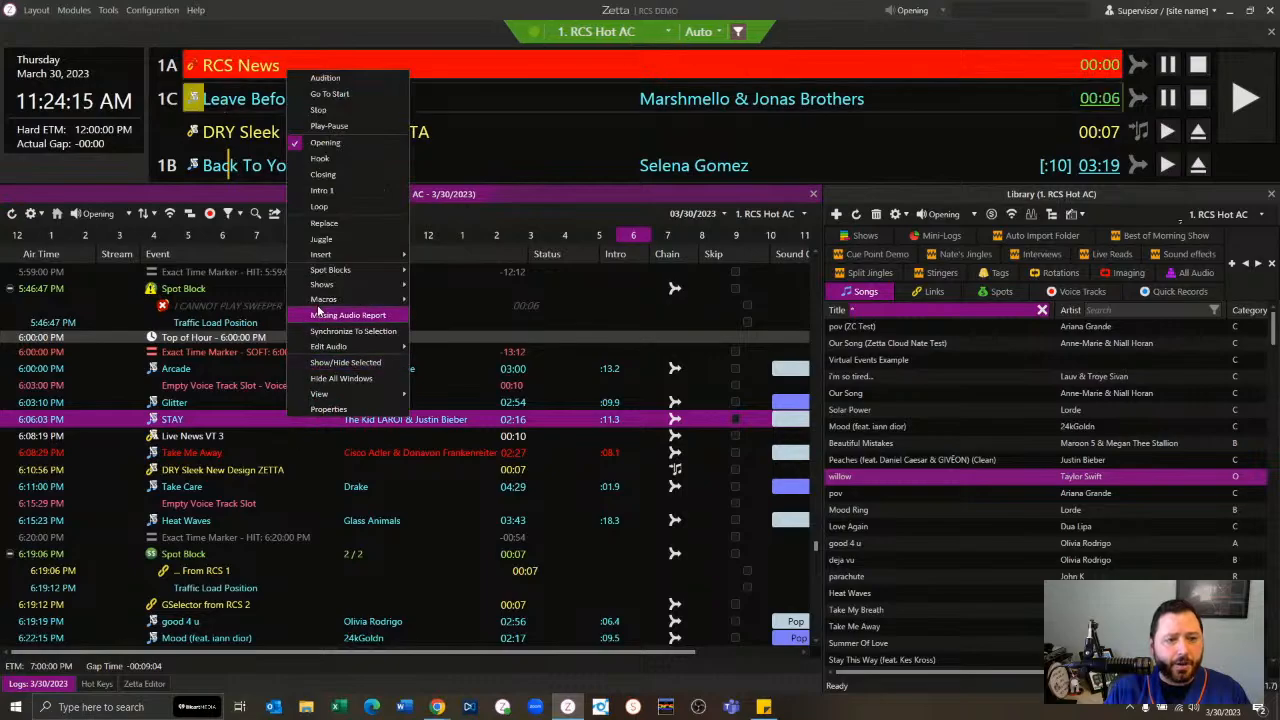
pyautogui.click(321, 239)
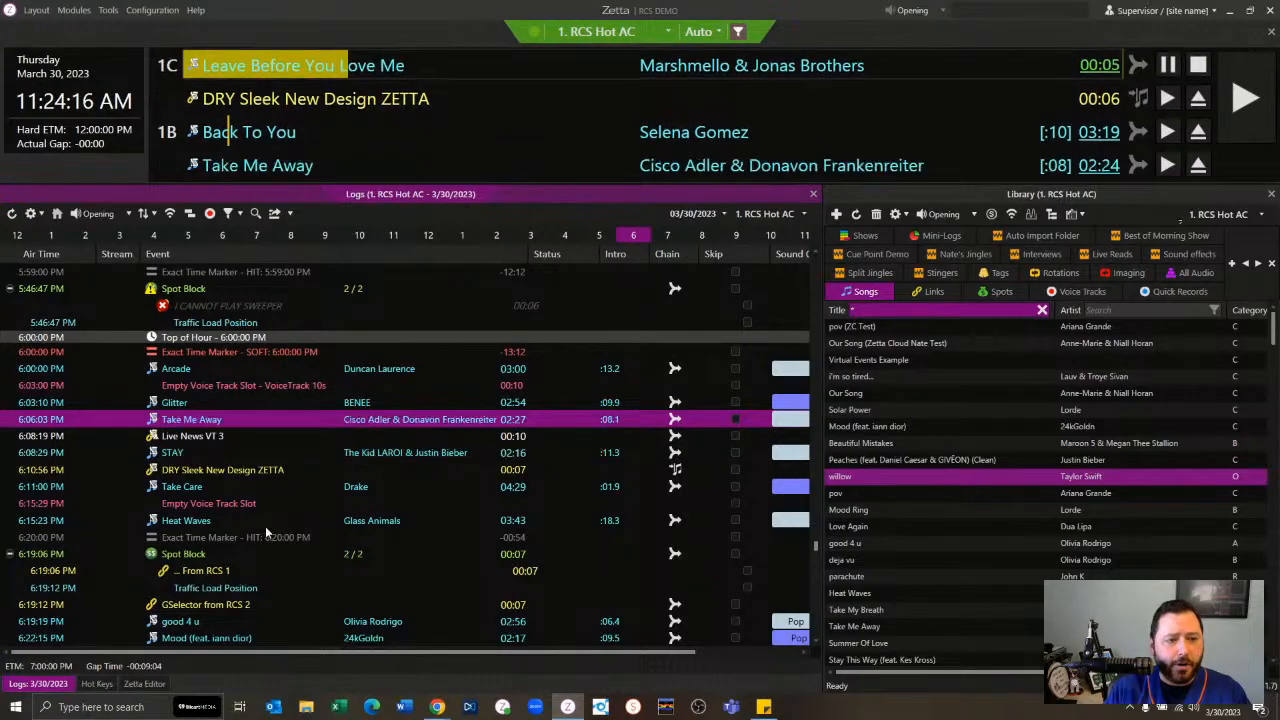
# Step: View the Spot Blocks options offered for the Take Me Away event without applying any
pyautogui.rightClick(259, 419)
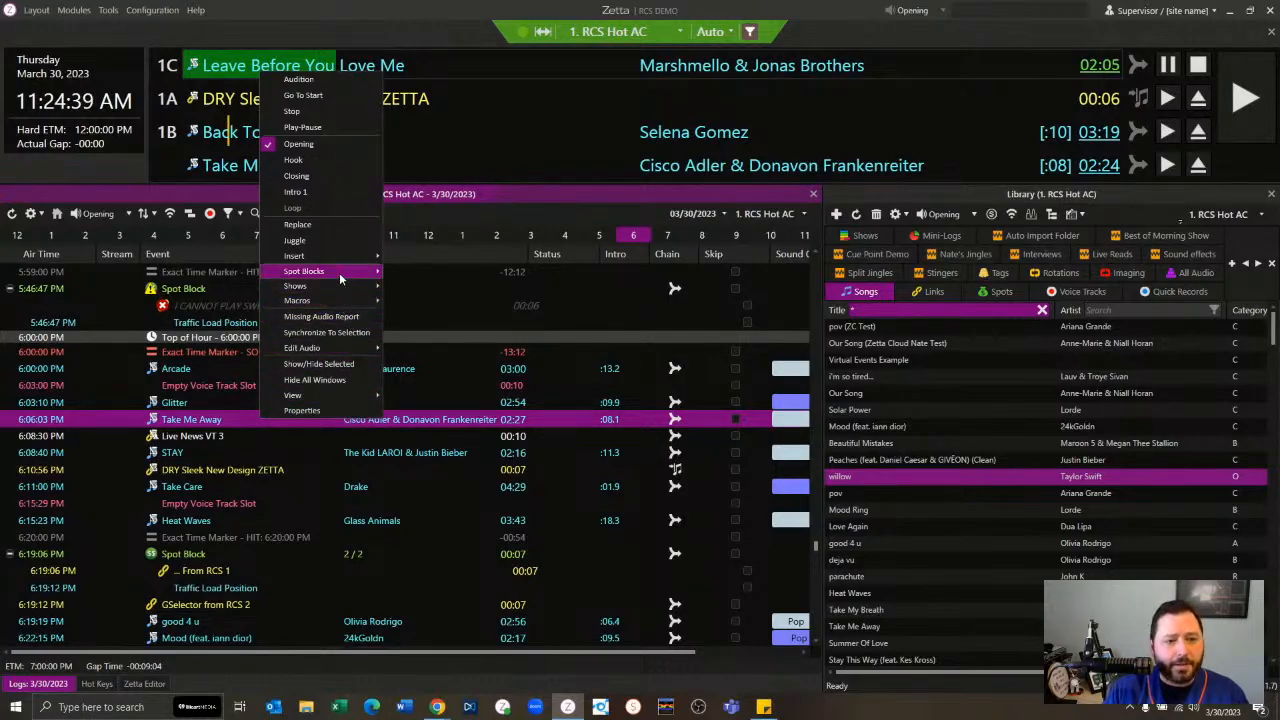
pyautogui.moveTo(339, 274)
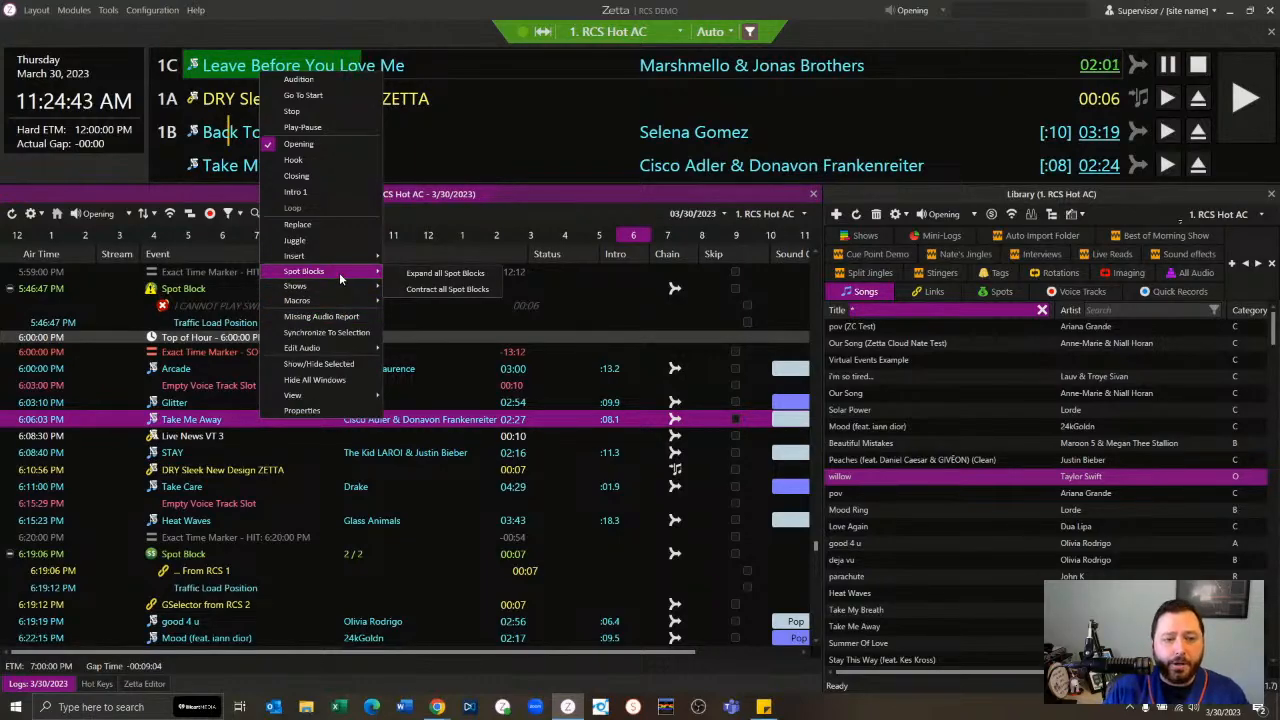
pyautogui.click(483, 419)
# Step: Review the Logs, General and Auditioning settings in User Preferences, including auto-expansion of spot blocks, and close them unchanged
pyautogui.click(1214, 10)
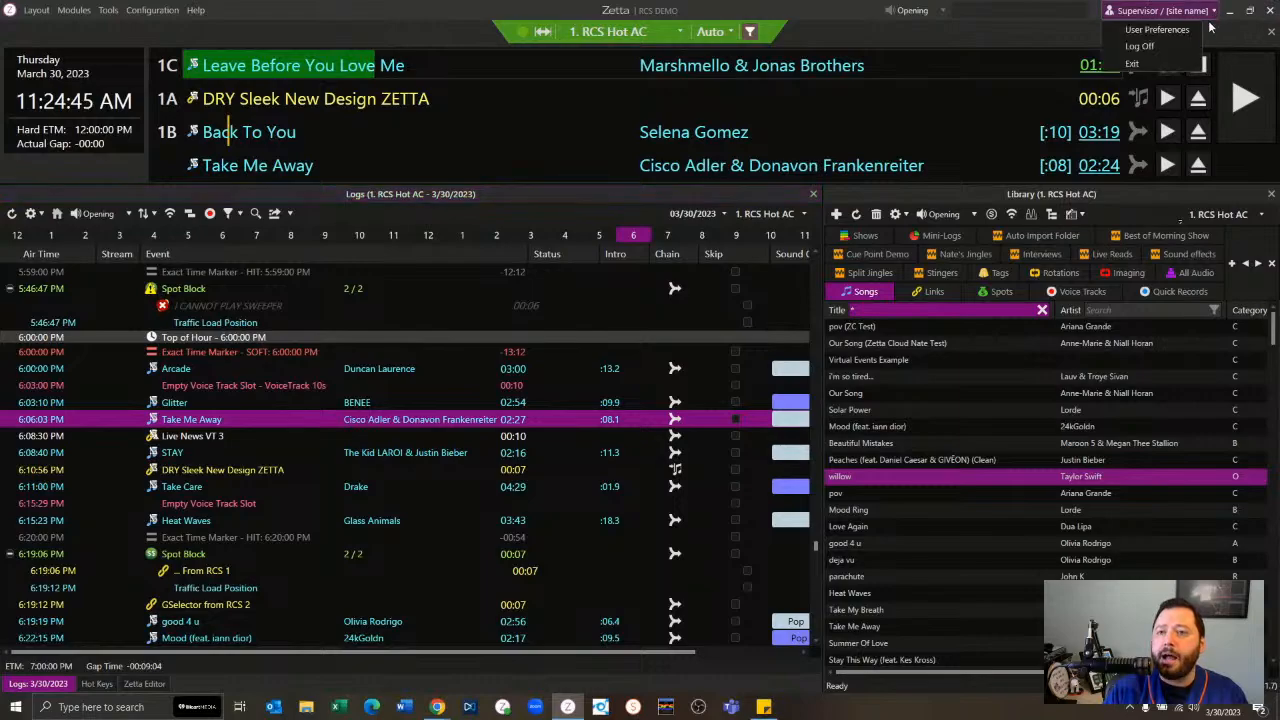
pyautogui.click(1160, 54)
pyautogui.click(175, 189)
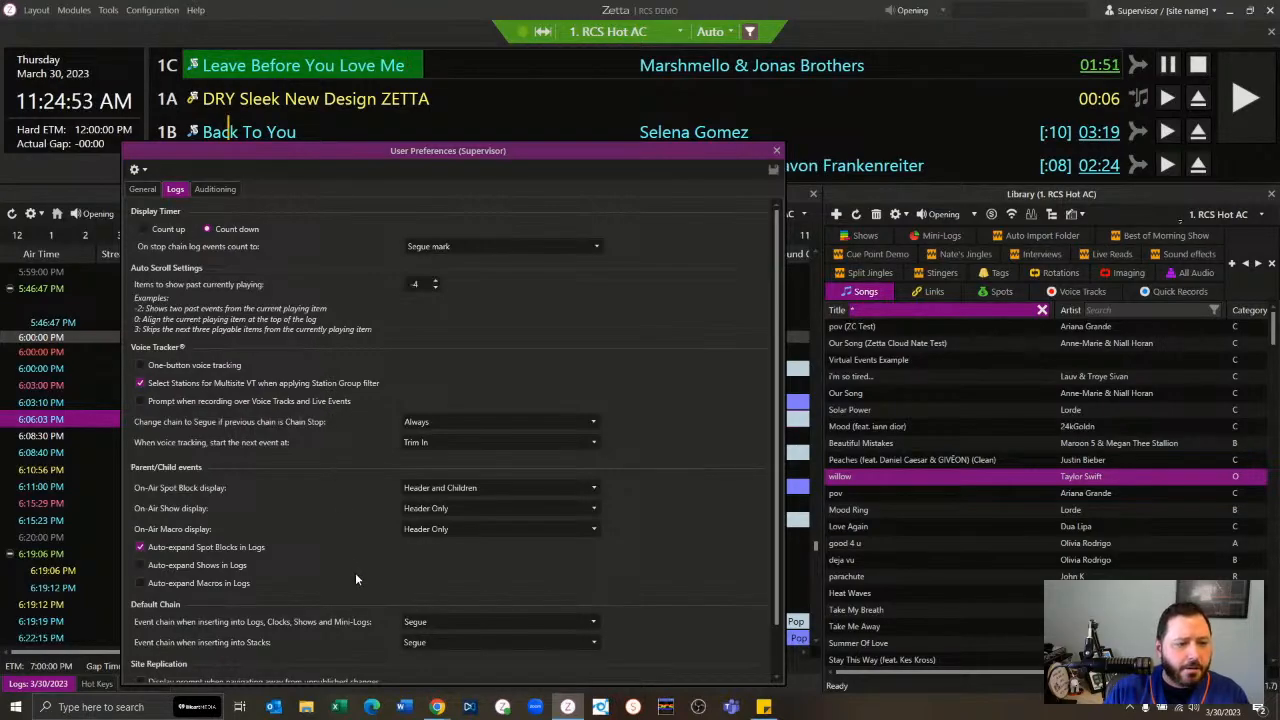
pyautogui.scroll(-1, 356, 578)
pyautogui.scroll(1, 355, 578)
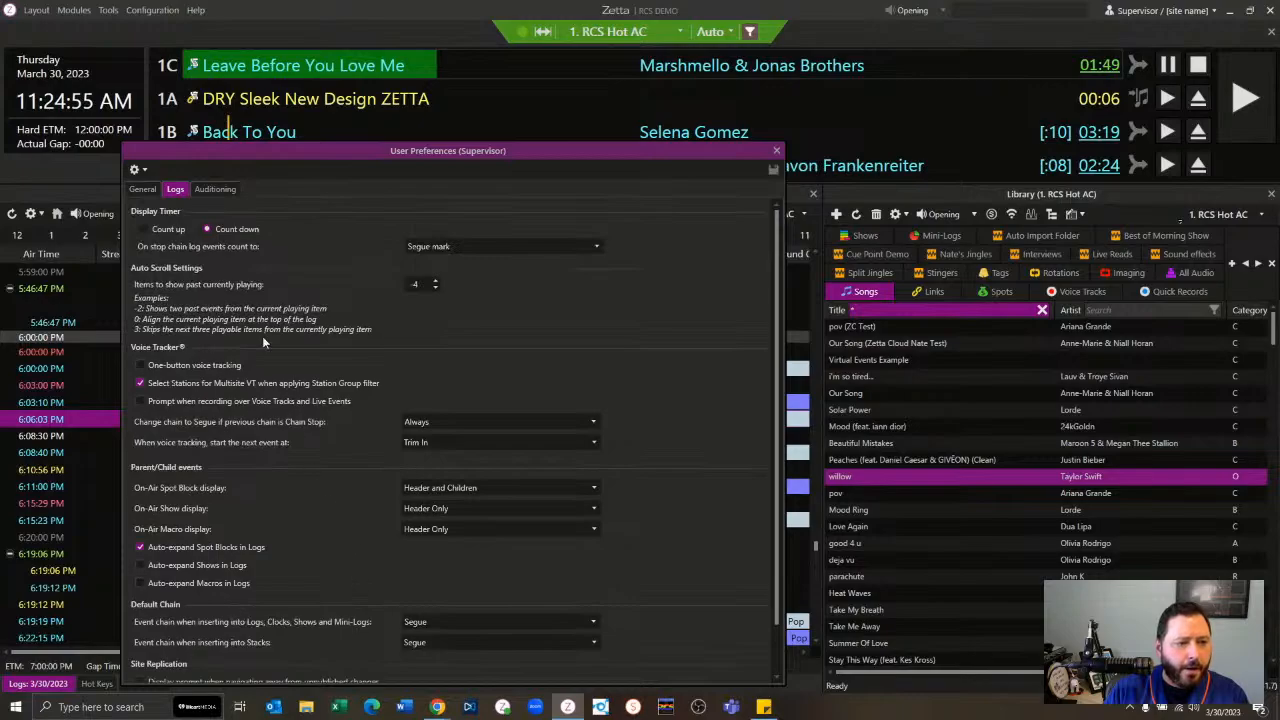
pyautogui.click(142, 189)
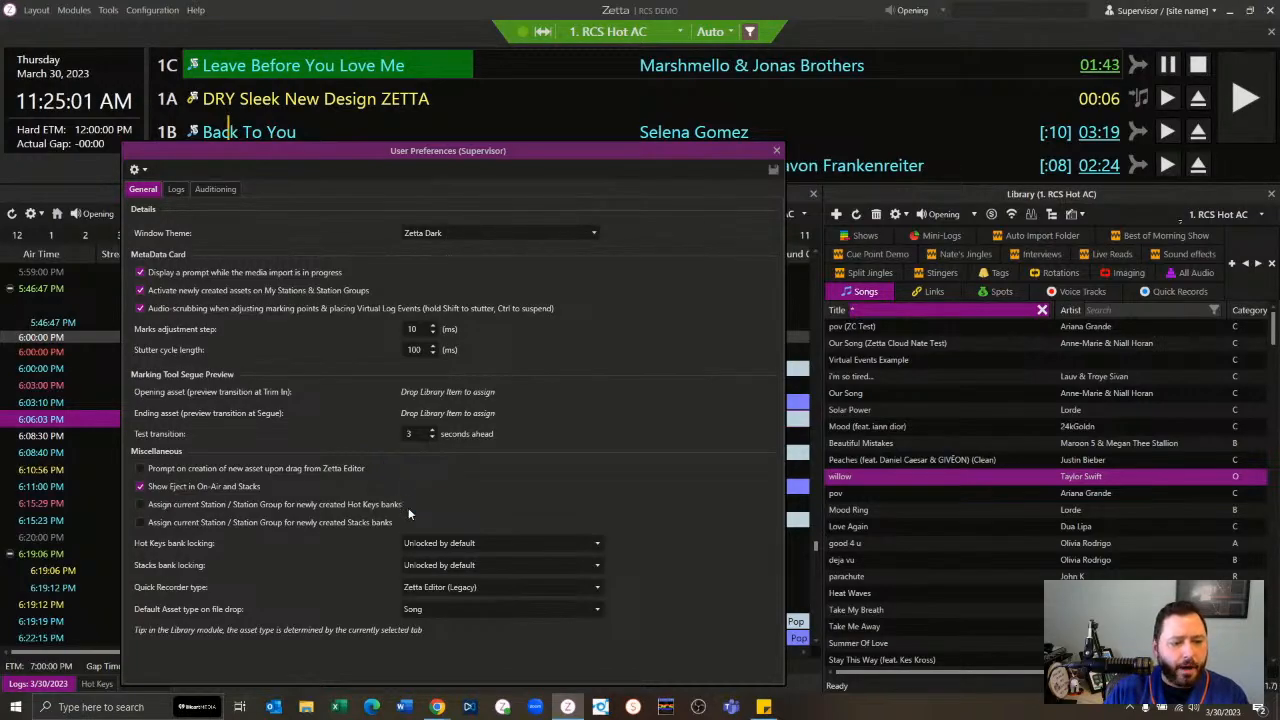
pyautogui.click(222, 196)
pyautogui.click(177, 192)
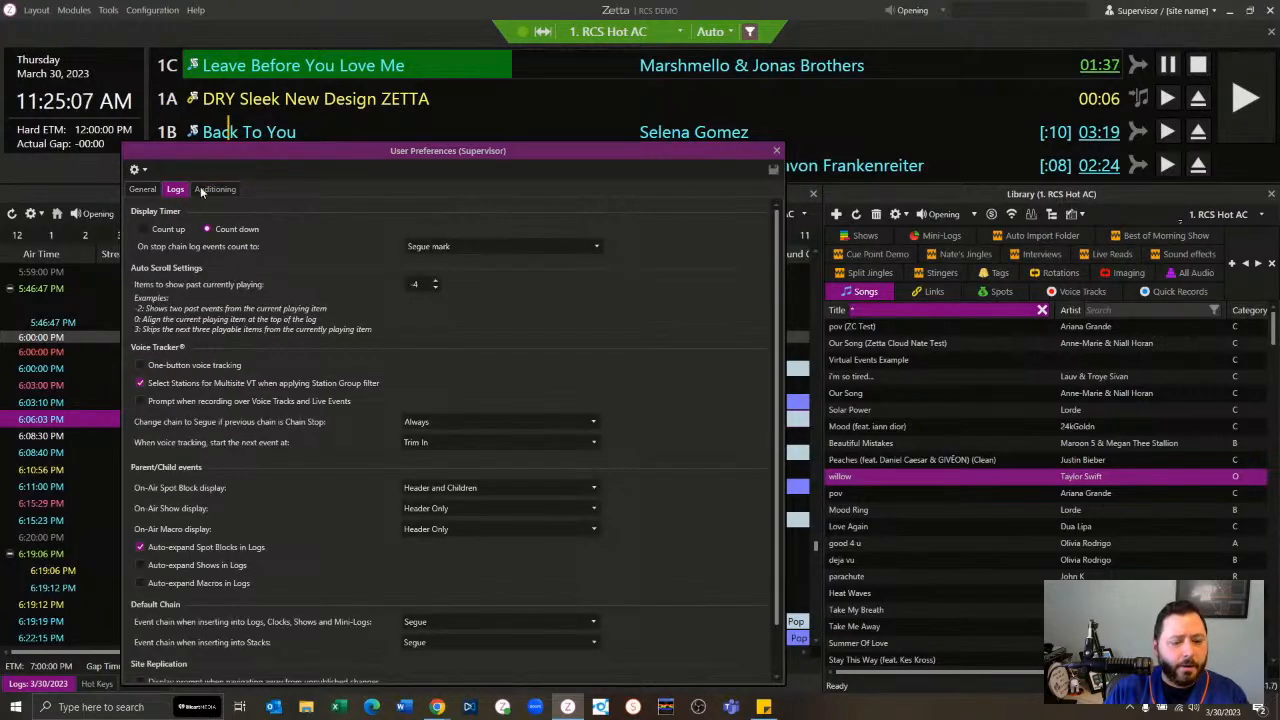
pyautogui.scroll(-2, 530, 422)
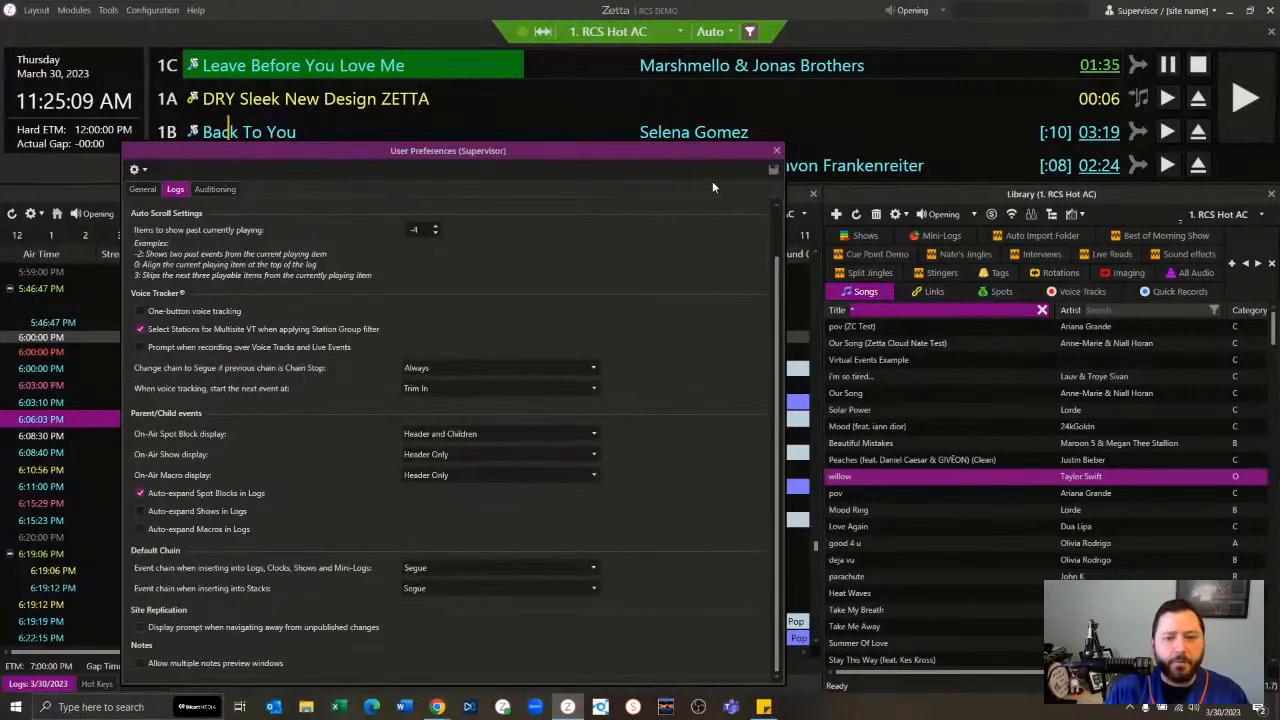
pyautogui.click(777, 153)
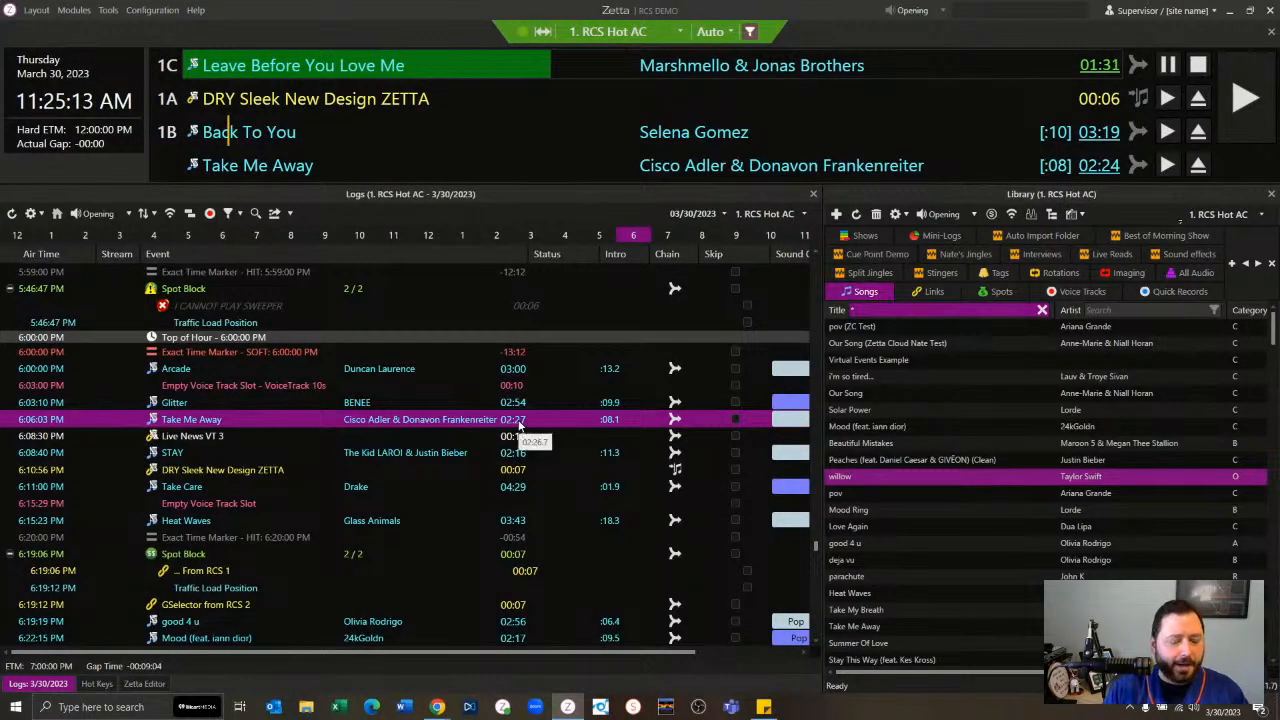
# Step: Contract and re-expand the 6:19:06 PM Spot Block twice and view the options for expanding or contracting all spot blocks
pyautogui.click(648, 558)
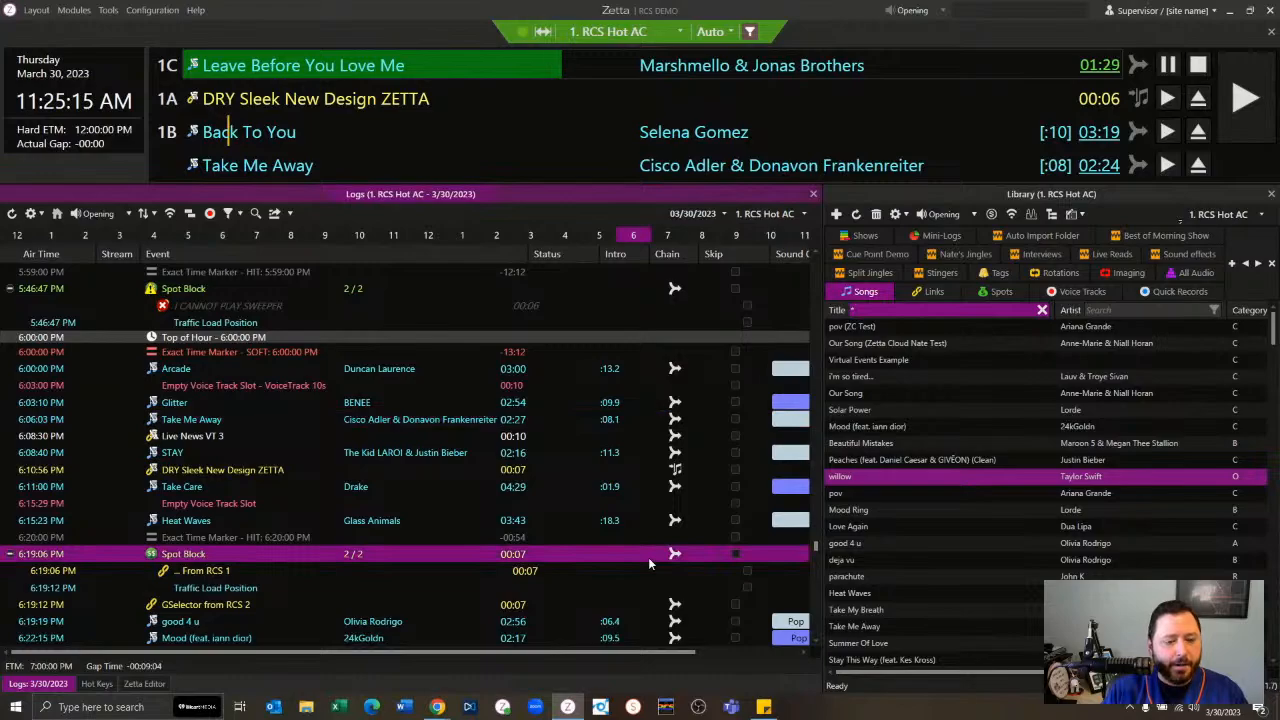
pyautogui.click(9, 557)
pyautogui.click(9, 557)
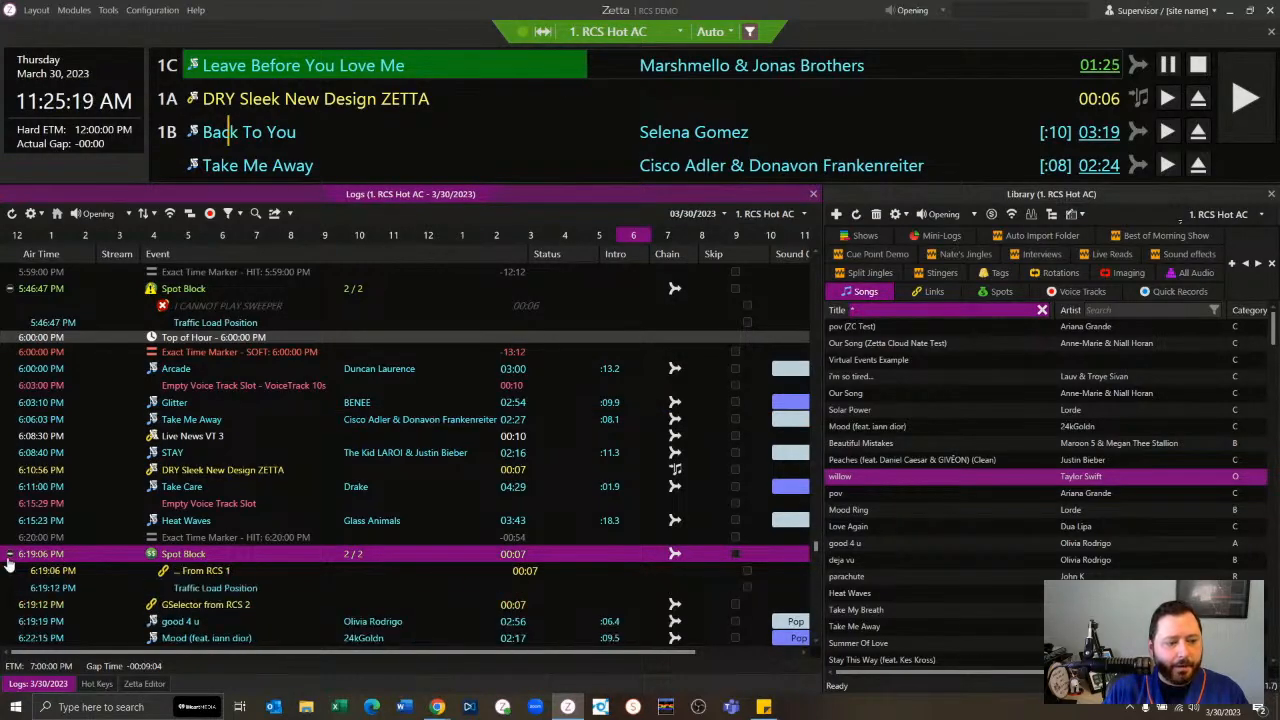
pyautogui.click(9, 557)
pyautogui.click(9, 557)
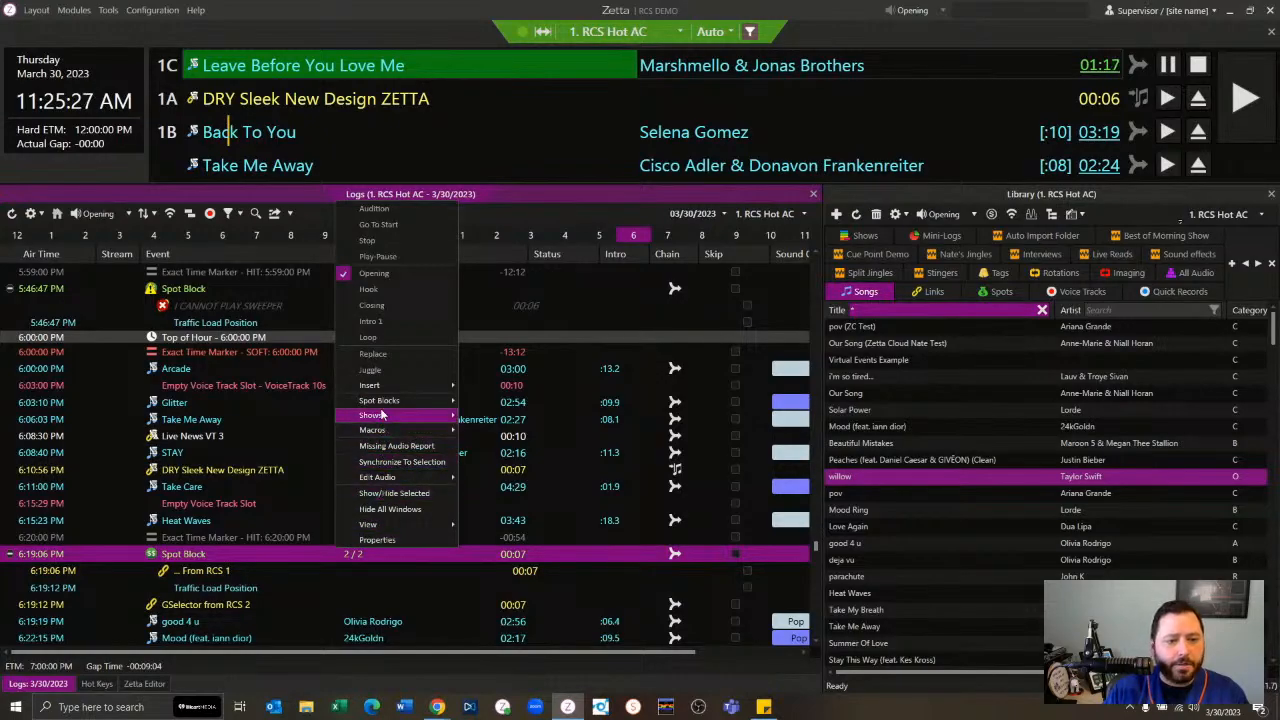
pyautogui.moveTo(383, 403)
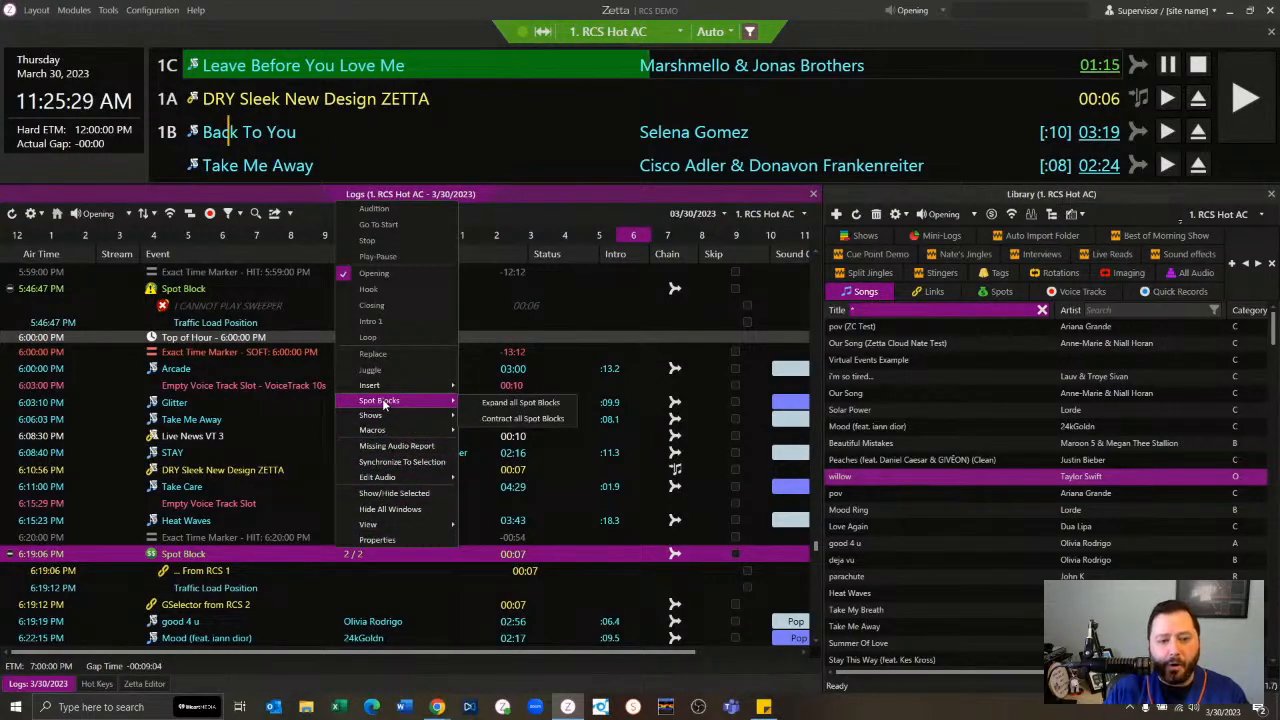
pyautogui.click(435, 463)
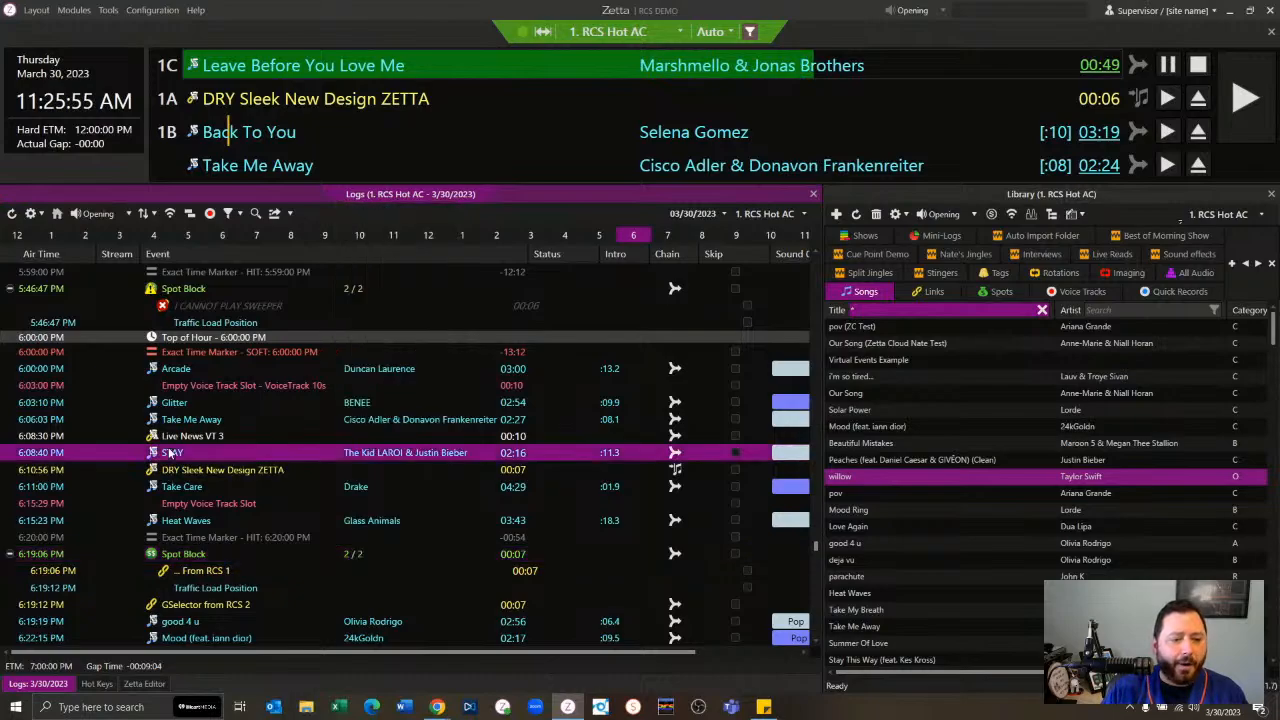
# Step: Review the context options for the 6:08:40 PM STAY event, from Synchronize To Selection through Edit Audio and window hiding to Properties
pyautogui.rightClick(204, 448)
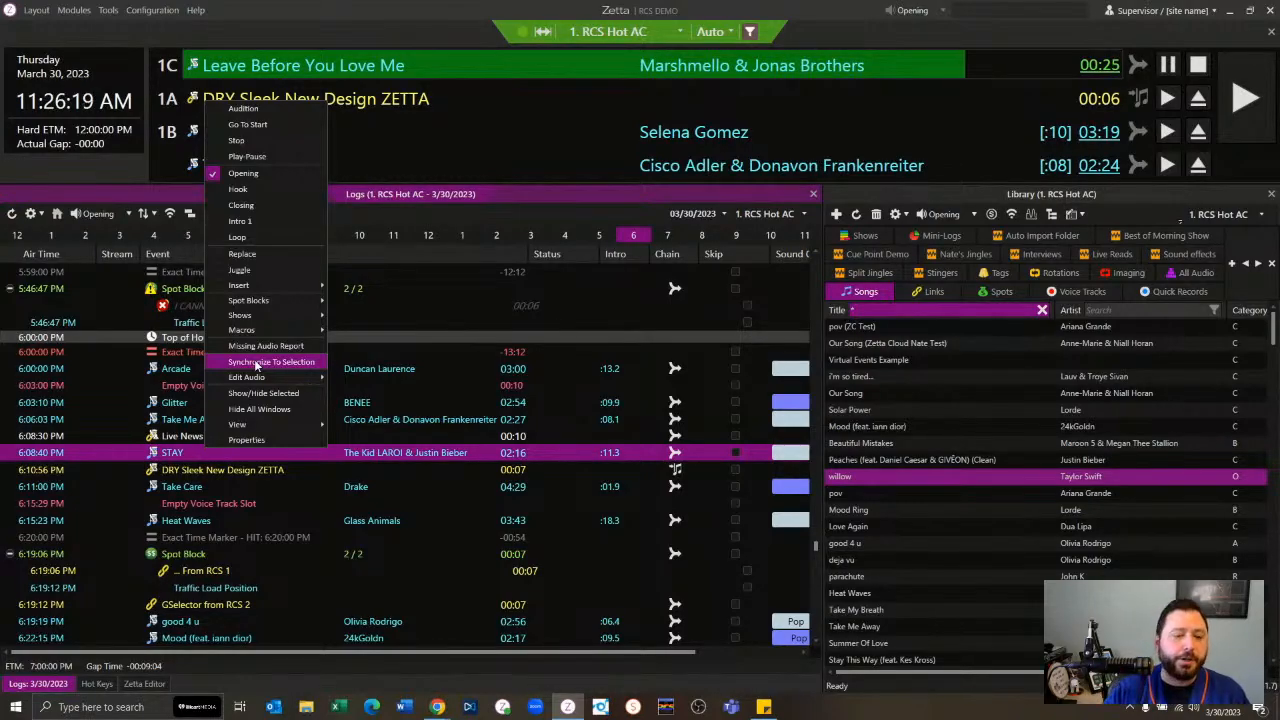
pyautogui.moveTo(290, 380)
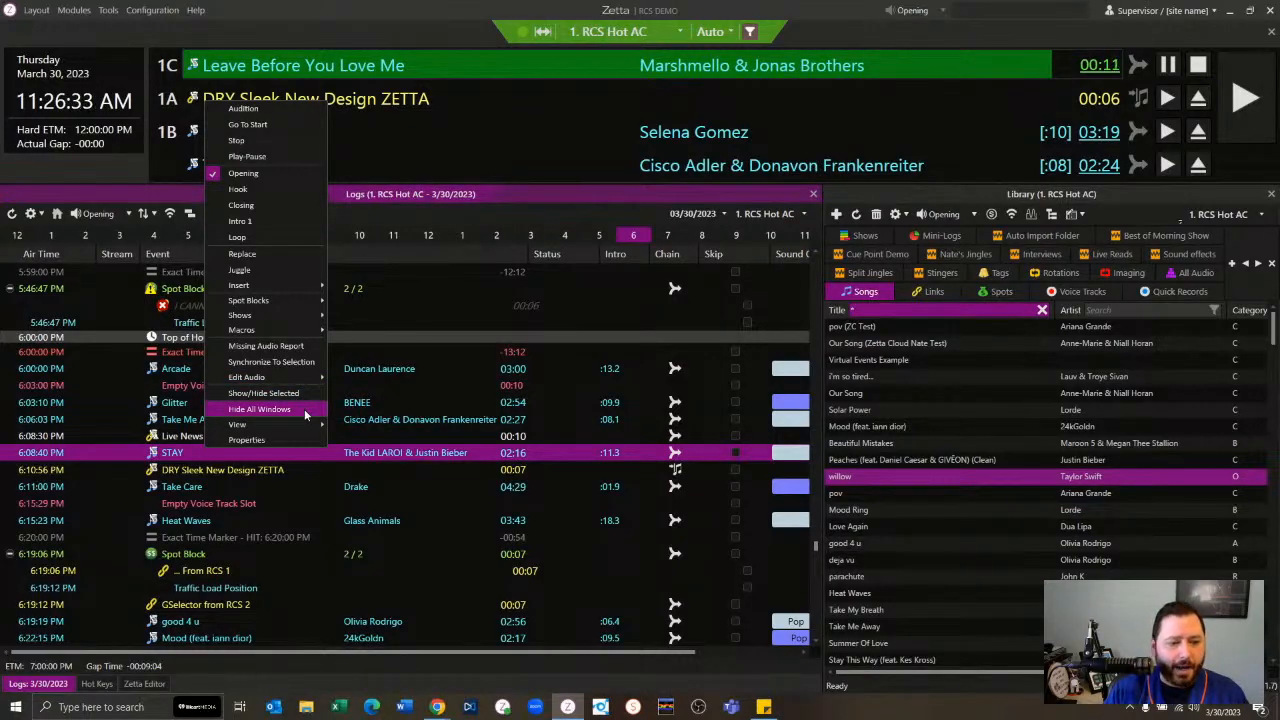
pyautogui.moveTo(300, 424)
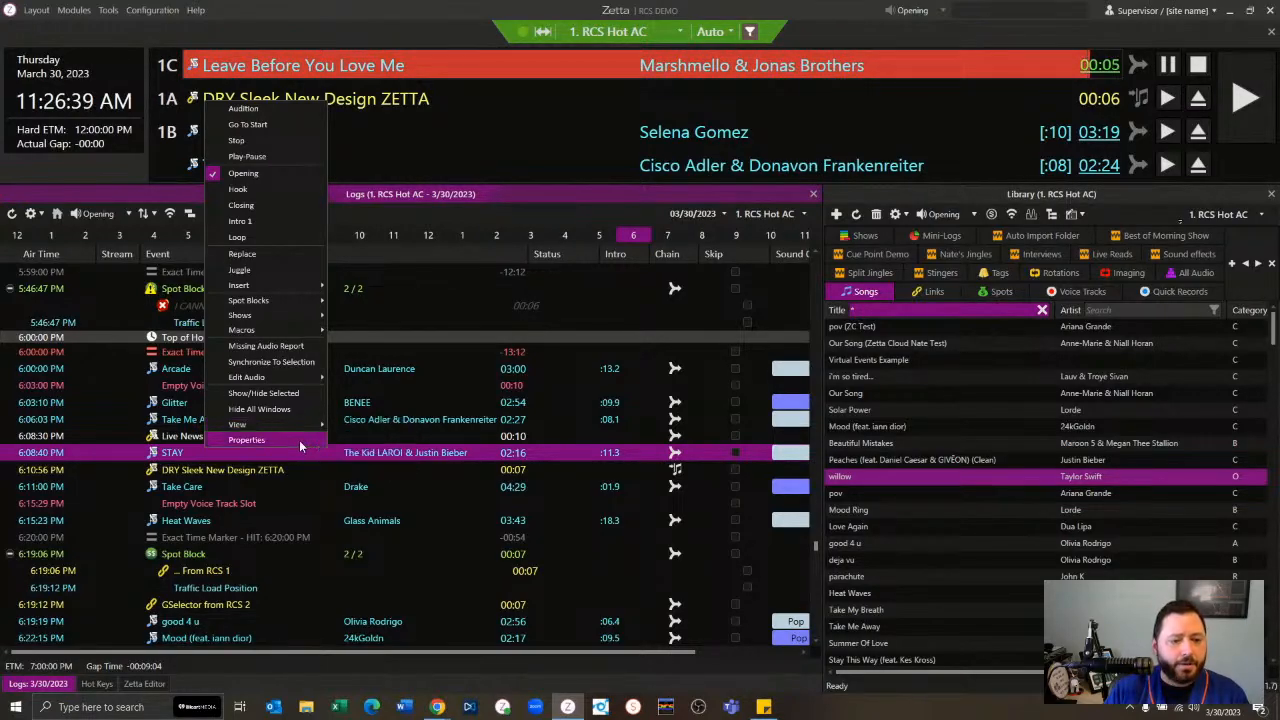
# Step: Open control event insertion from the STAY event, inspect the properties of the 6:15:29 PM Empty Voice Track Slot and 6:19:06 PM Spot Block, and close it
pyautogui.rightClick(362, 453)
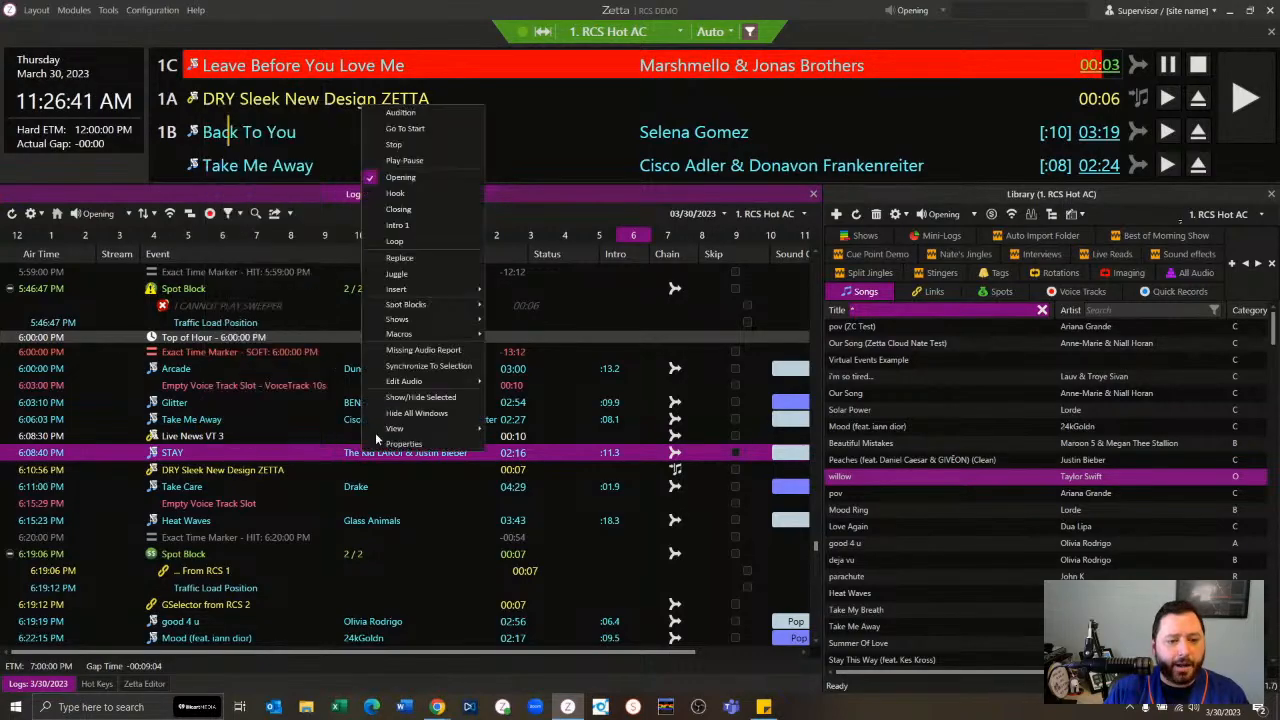
pyautogui.moveTo(421, 288)
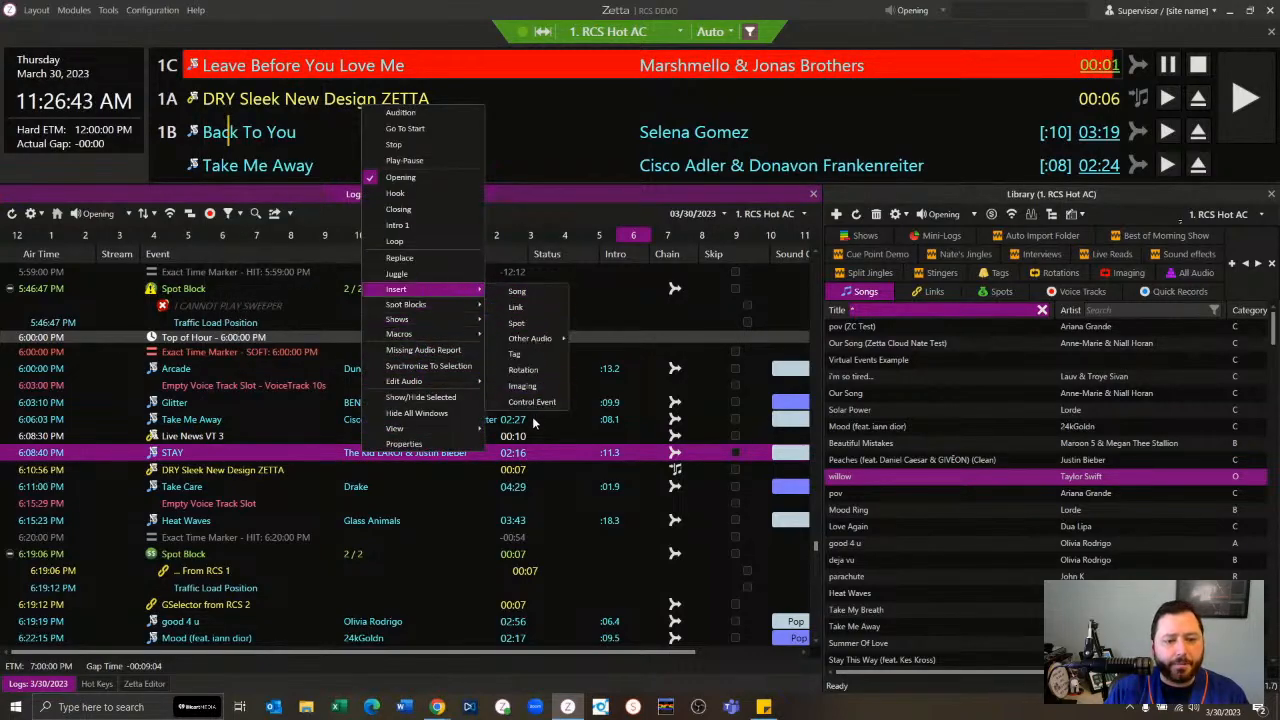
pyautogui.click(534, 403)
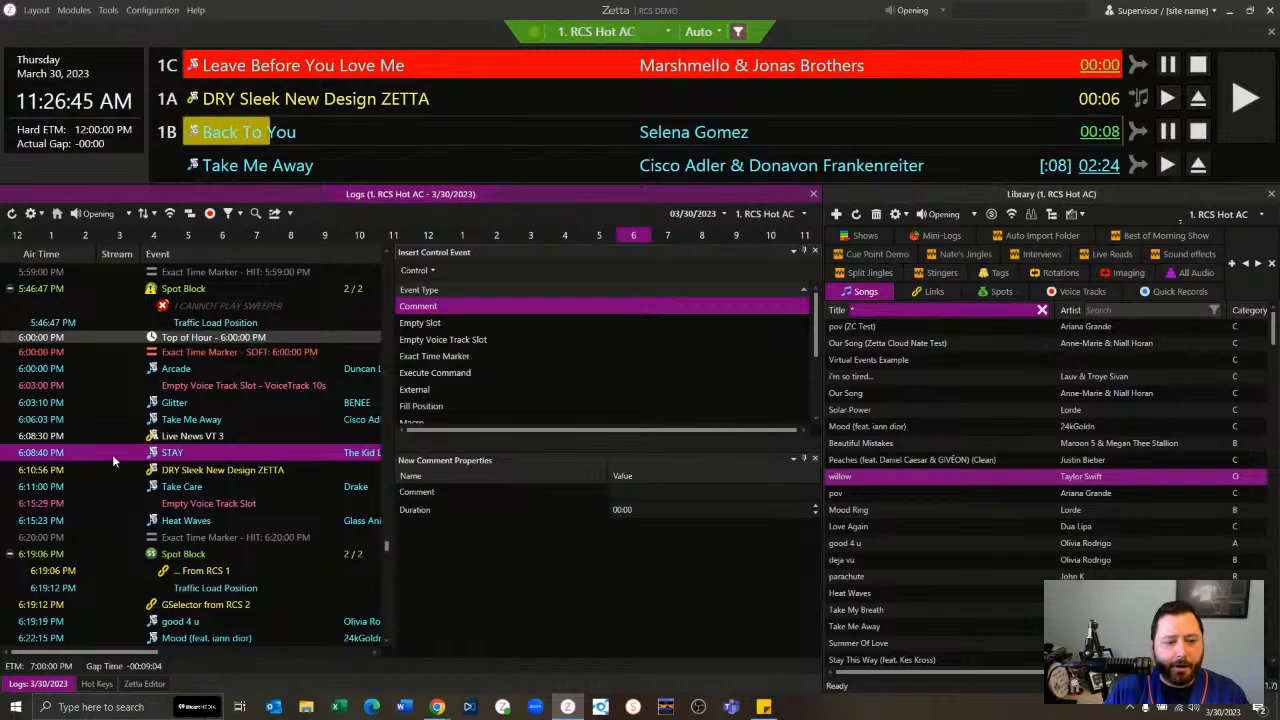
pyautogui.click(190, 505)
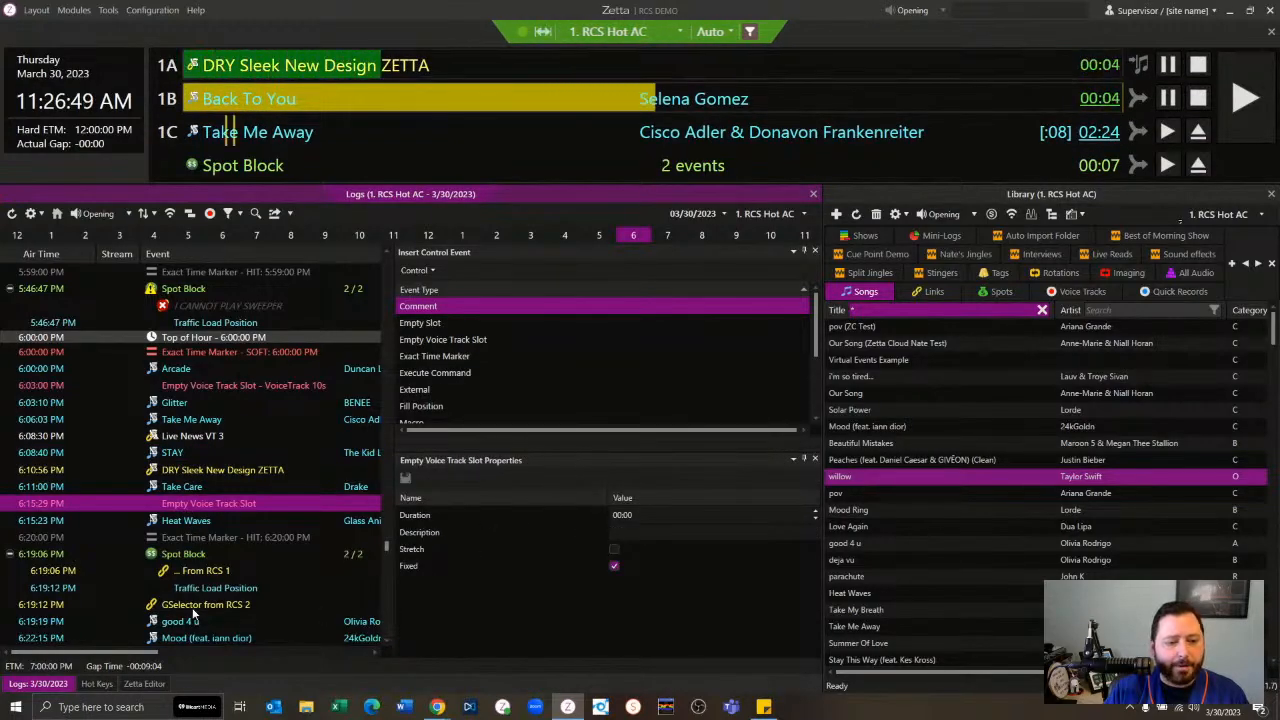
pyautogui.click(195, 555)
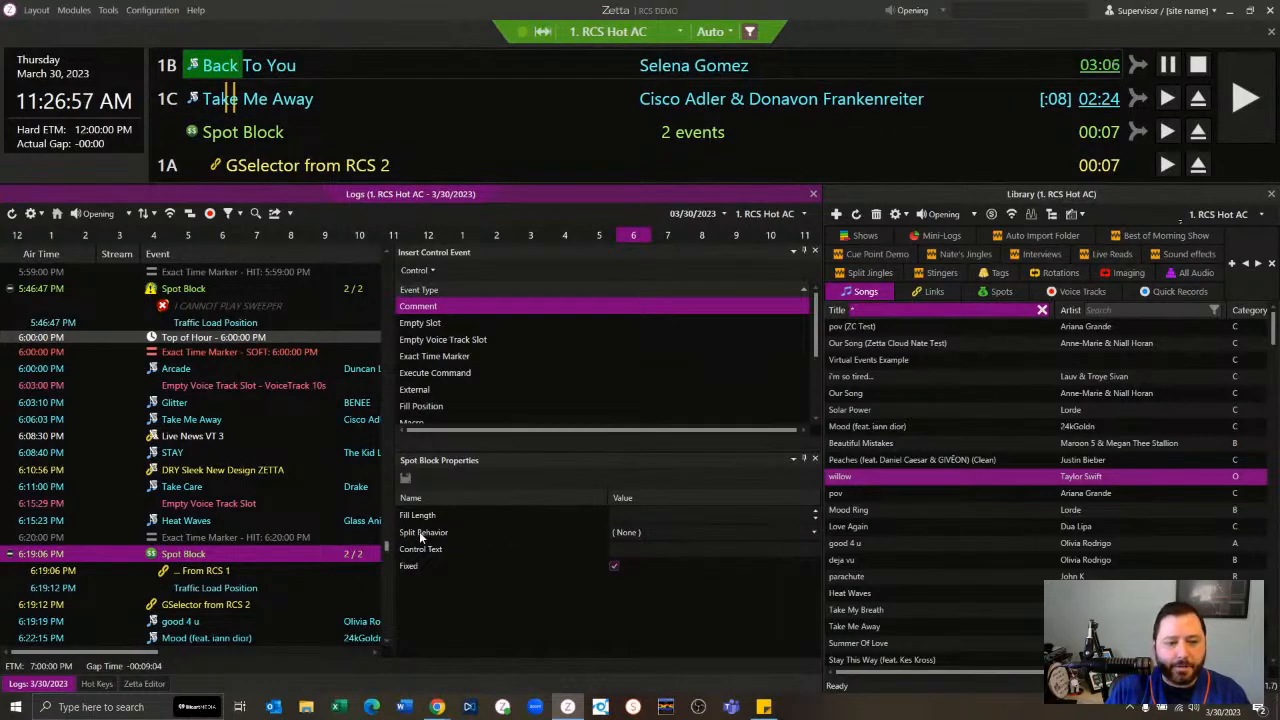
pyautogui.click(815, 252)
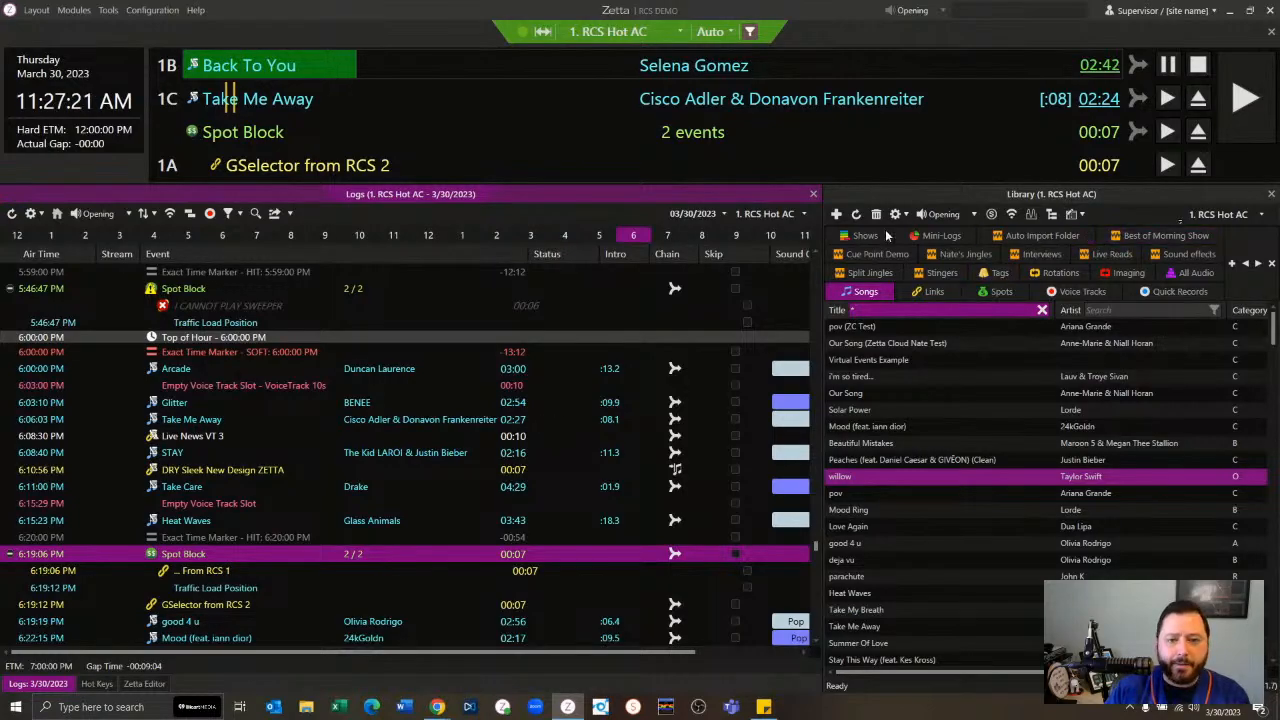
# Step: View the stations available for the log without switching, and return the log to the currently playing event
pyautogui.click(800, 214)
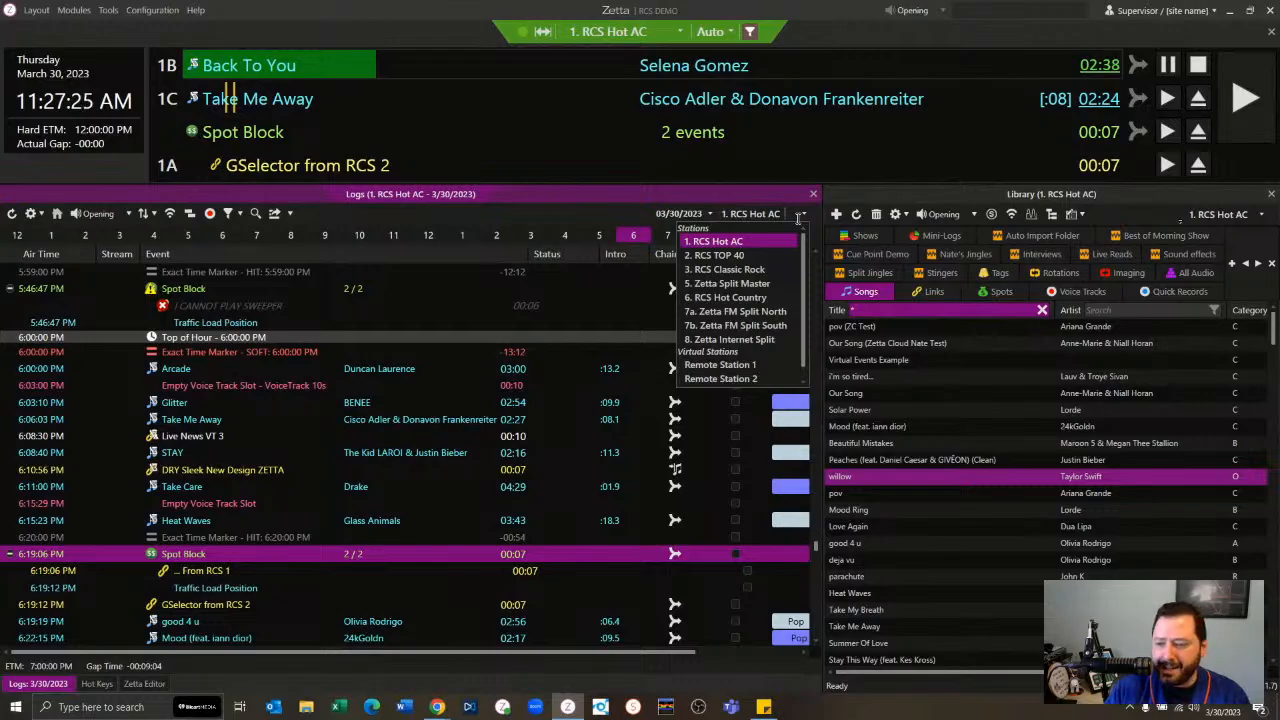
pyautogui.click(348, 435)
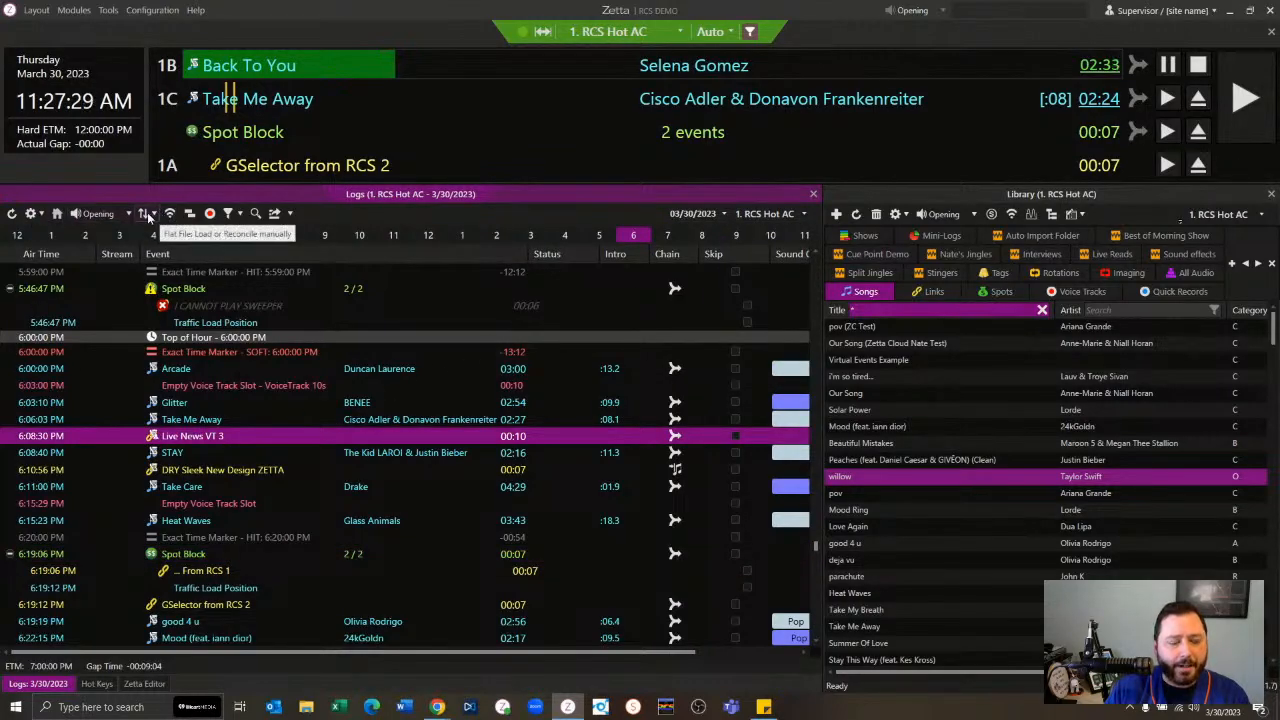
pyautogui.click(57, 213)
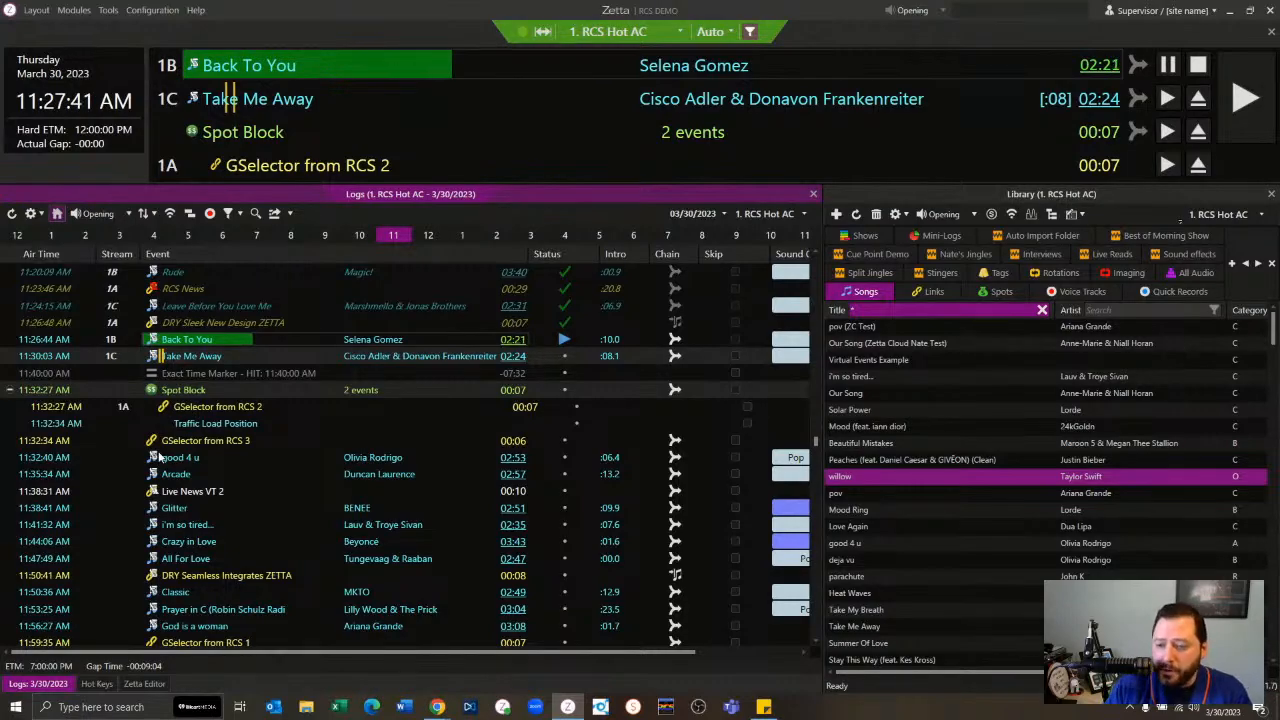
# Step: View the replacement song candidates for the 11:35:34 AM Arcade event and close them without replacing it
pyautogui.rightClick(248, 458)
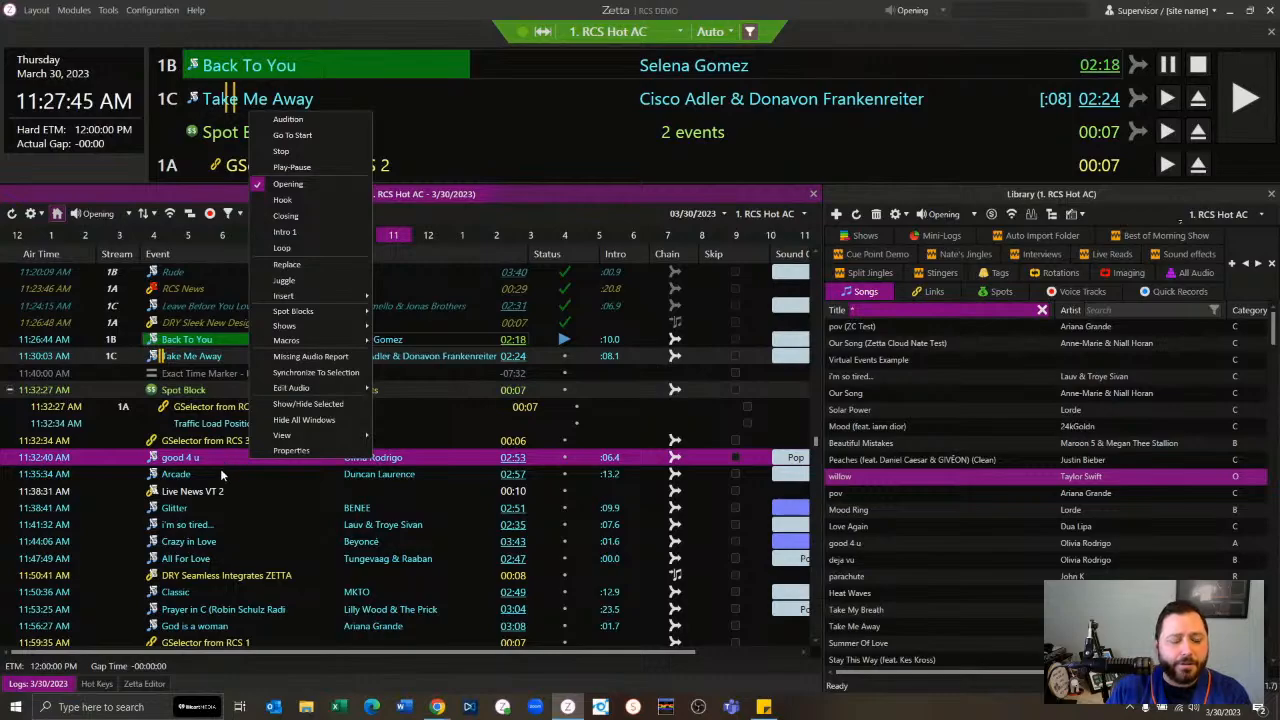
pyautogui.click(220, 470)
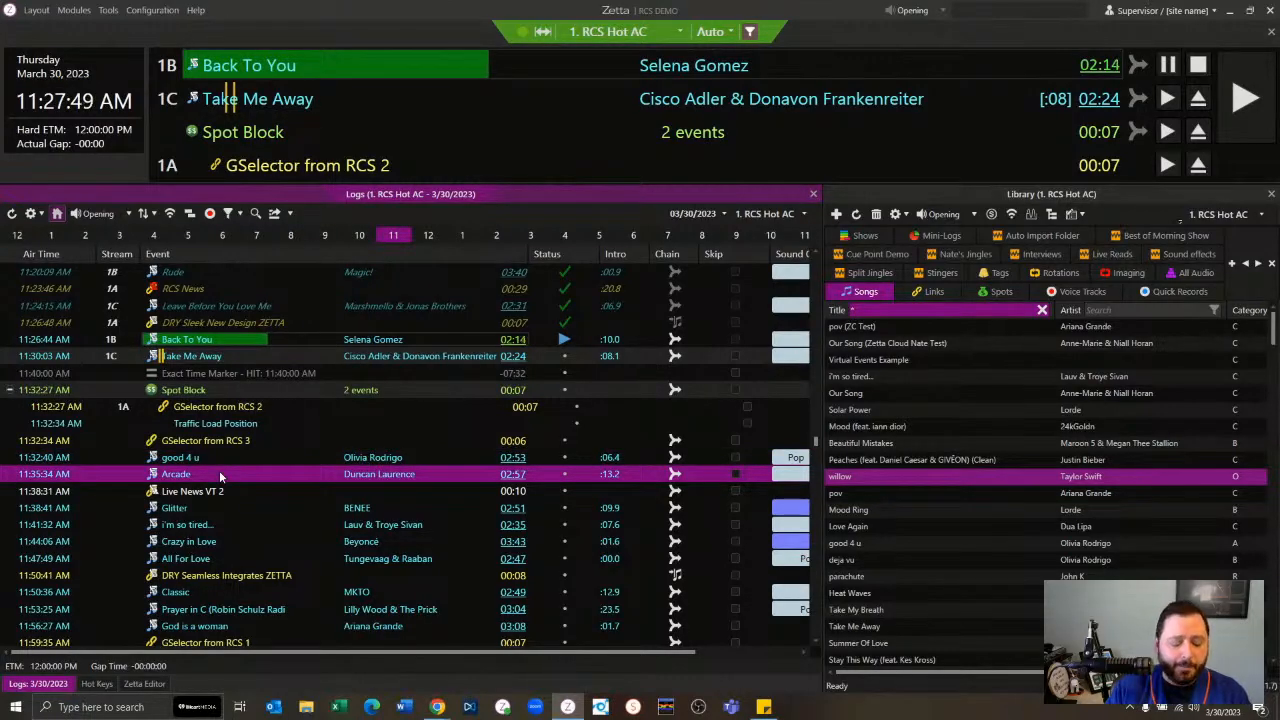
pyautogui.hotkey('ctrl', 'r')
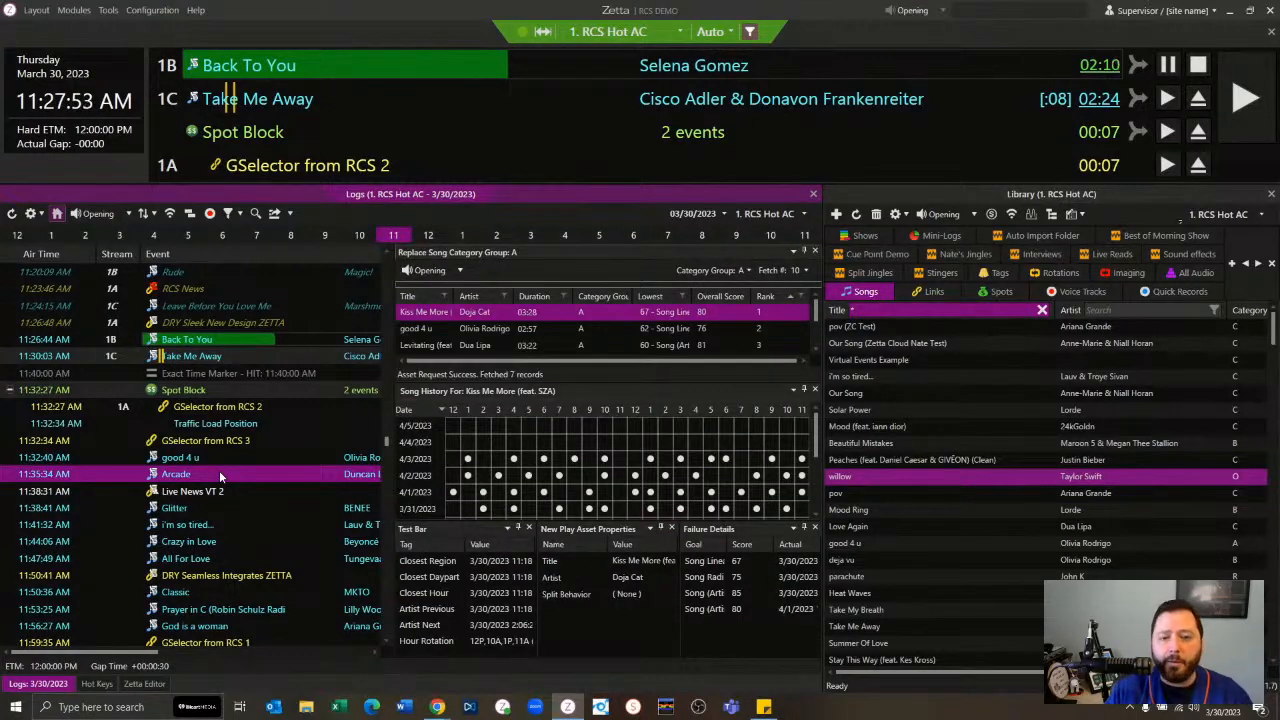
pyautogui.click(816, 252)
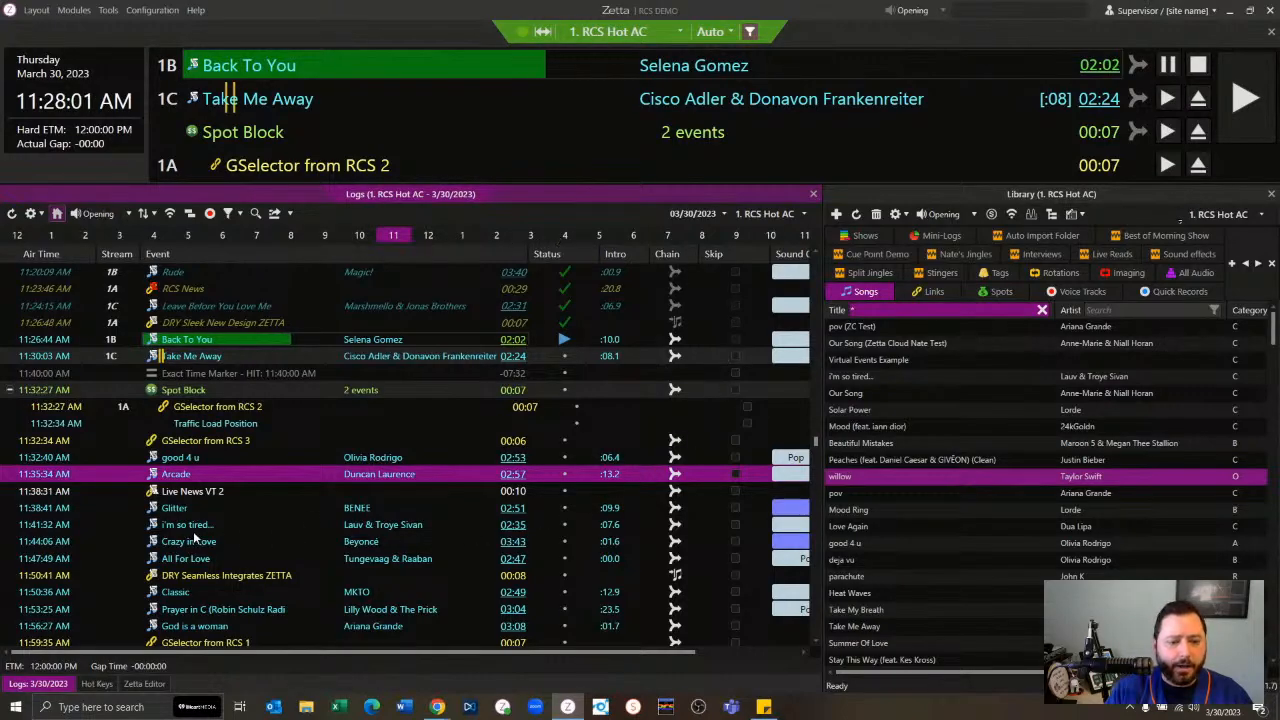
# Step: Insert a GUID (Log Event) column after the Event column and widen it to show the full identifiers
pyautogui.rightClick(422, 255)
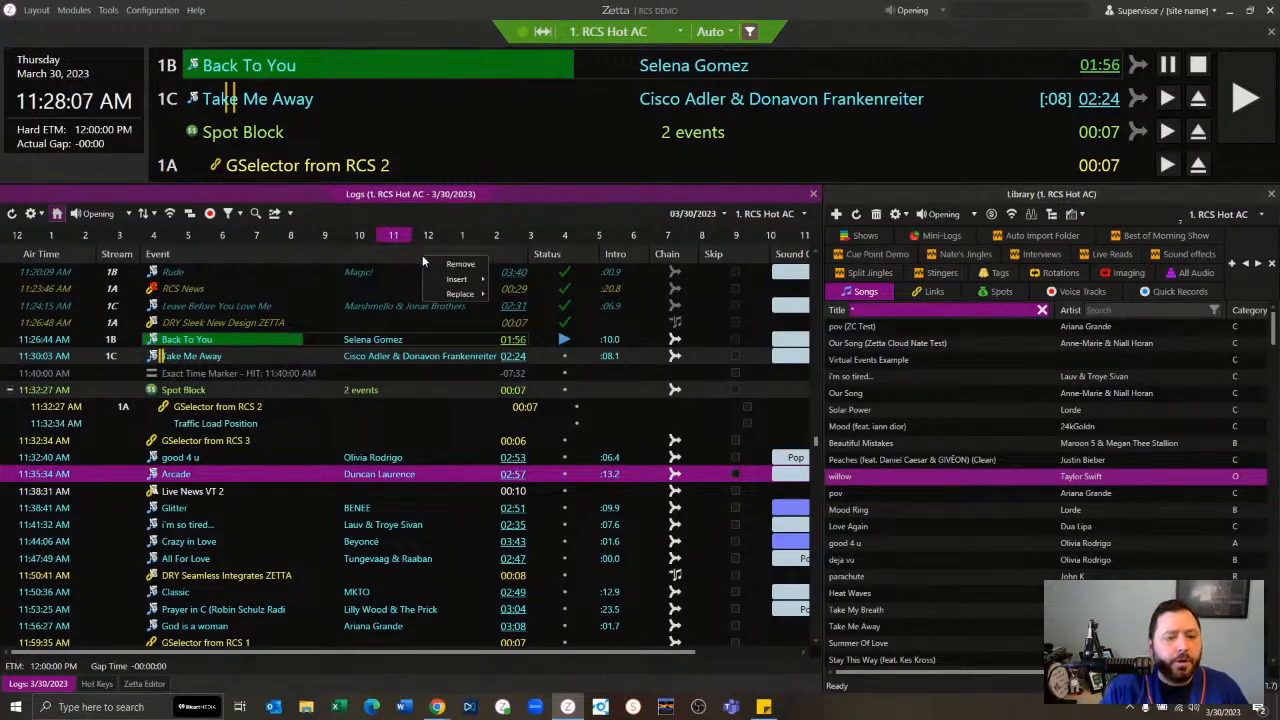
pyautogui.moveTo(436, 281)
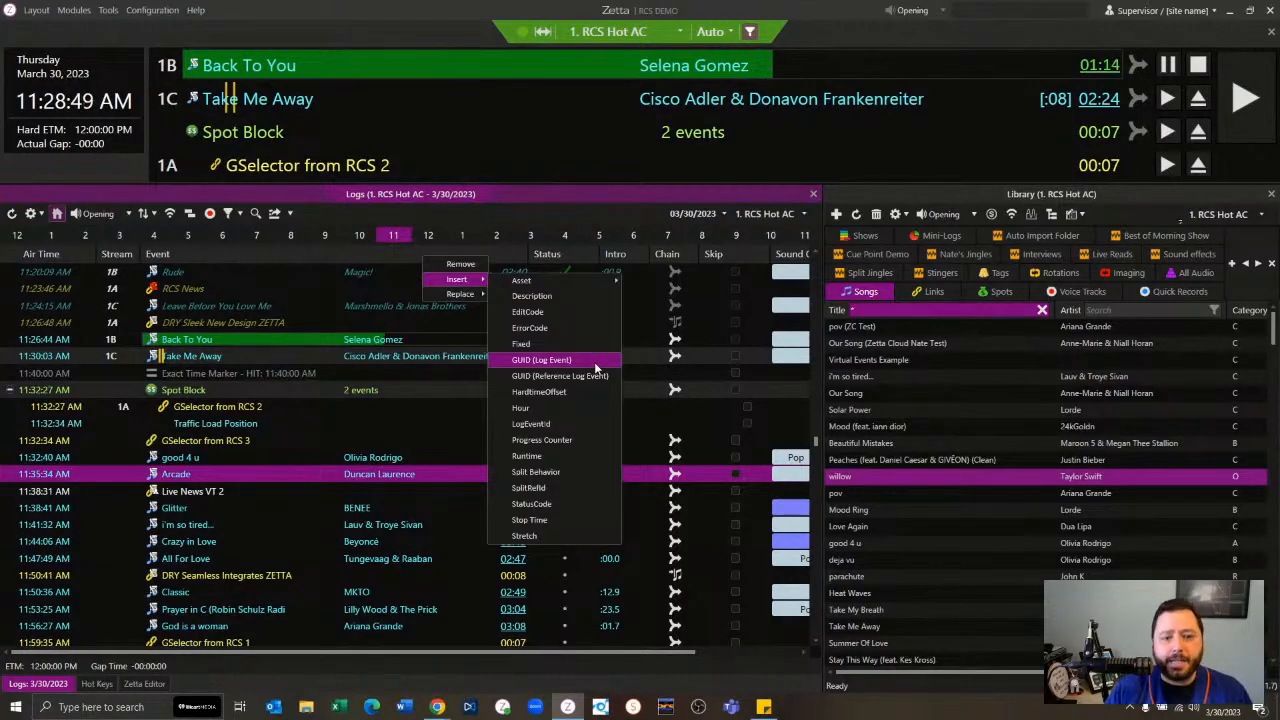
pyautogui.click(597, 366)
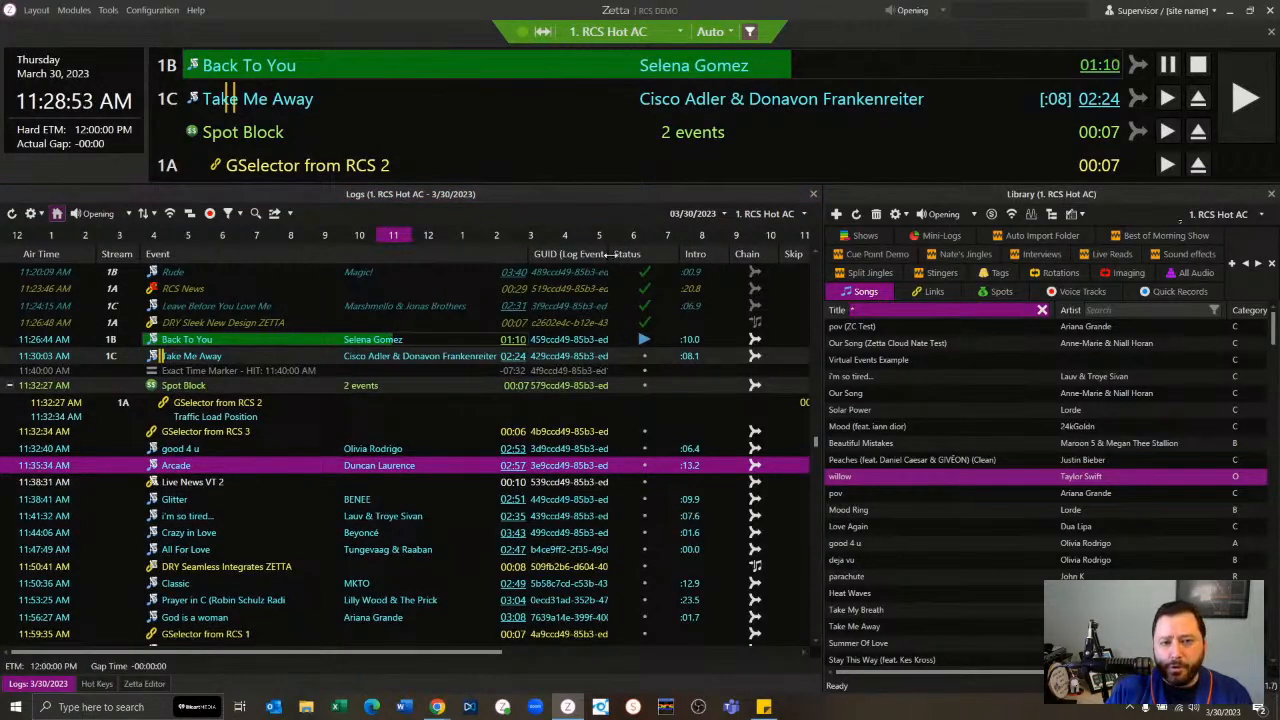
pyautogui.moveTo(607, 254); pyautogui.dragTo(716, 255)
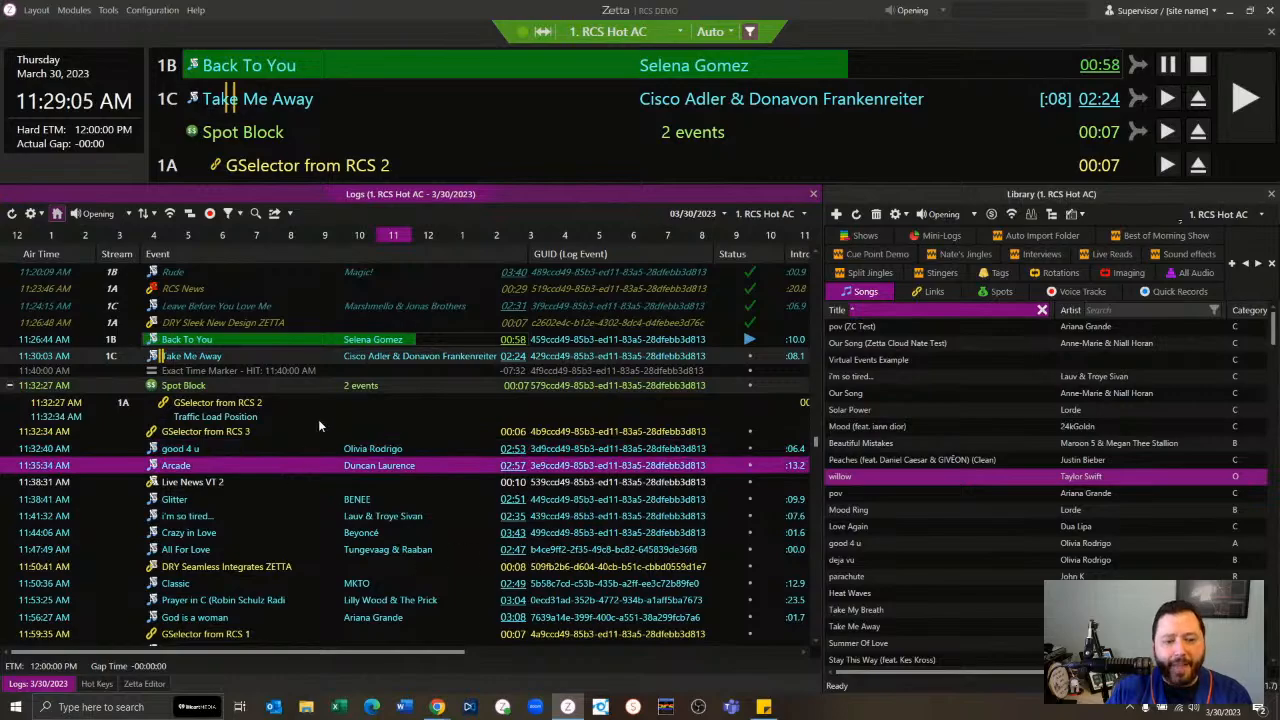
# Step: Insert a Stretch column between the Event and GUID (Log Event) columns
pyautogui.rightClick(491, 251)
pyautogui.moveTo(502, 272)
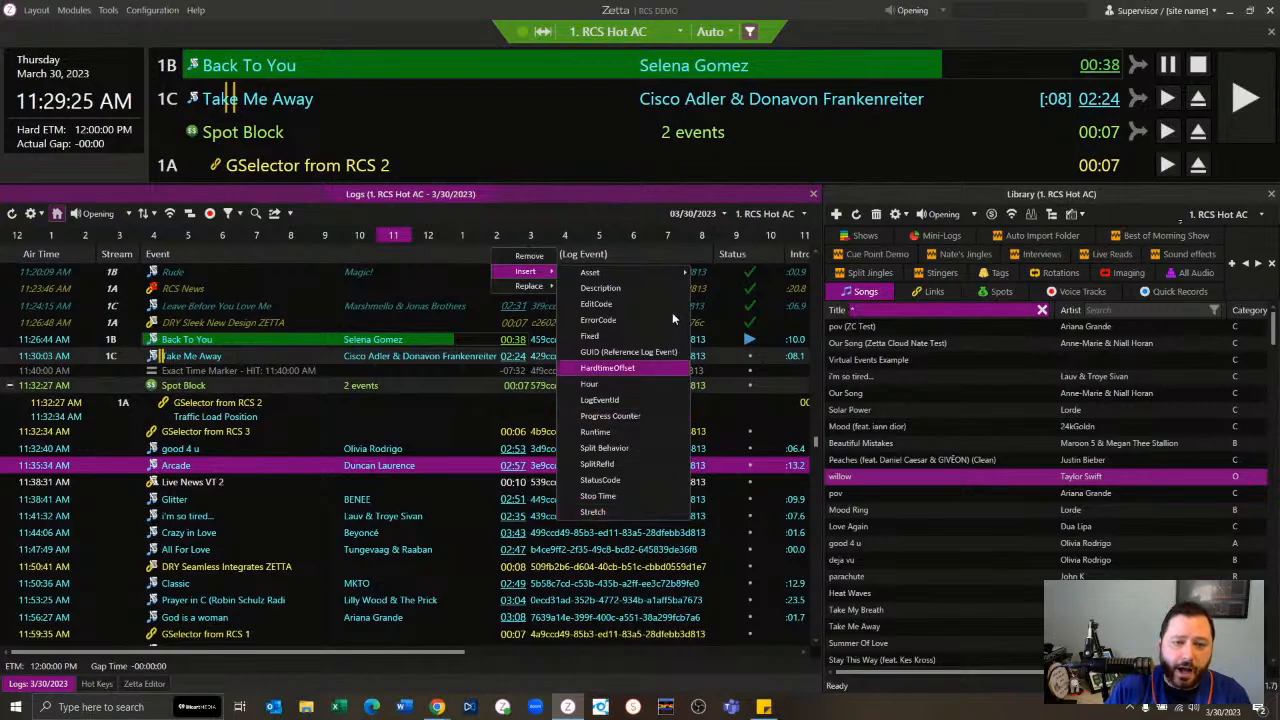
pyautogui.click(600, 513)
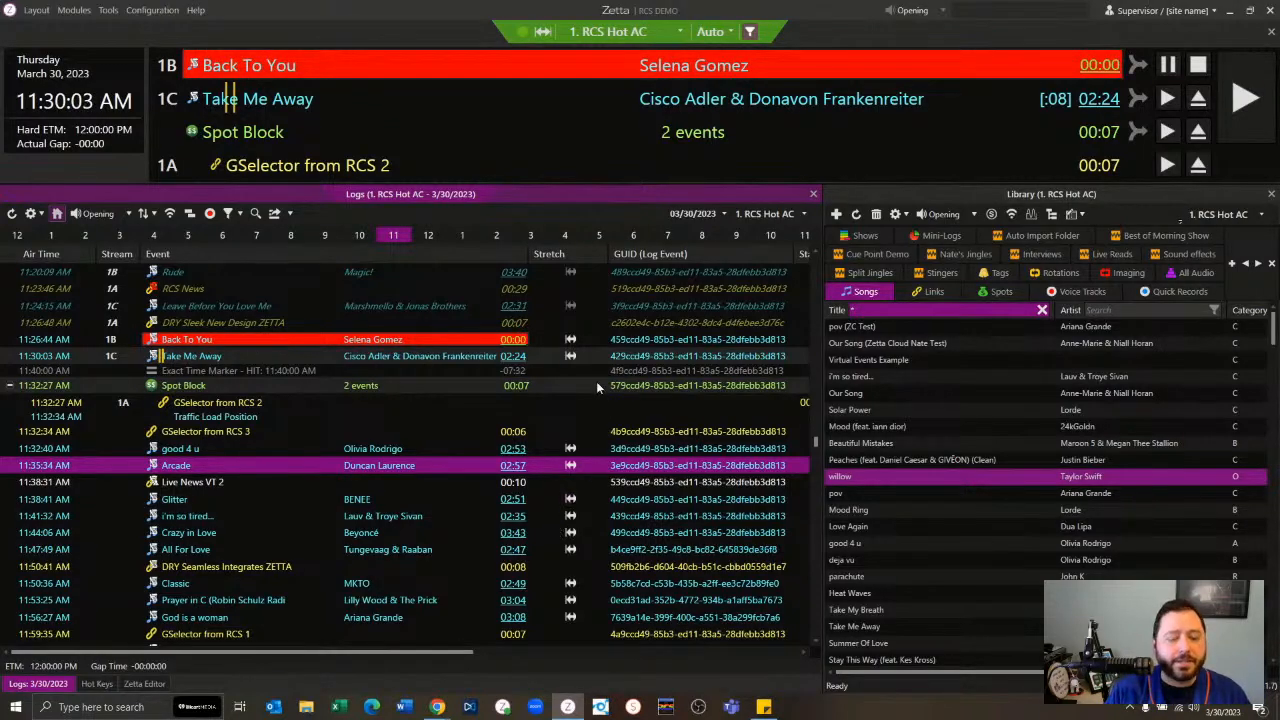
# Step: Examine the asset columns that can be inserted into the log, including the Audio Marks and Station-specific groups
pyautogui.rightClick(580, 248)
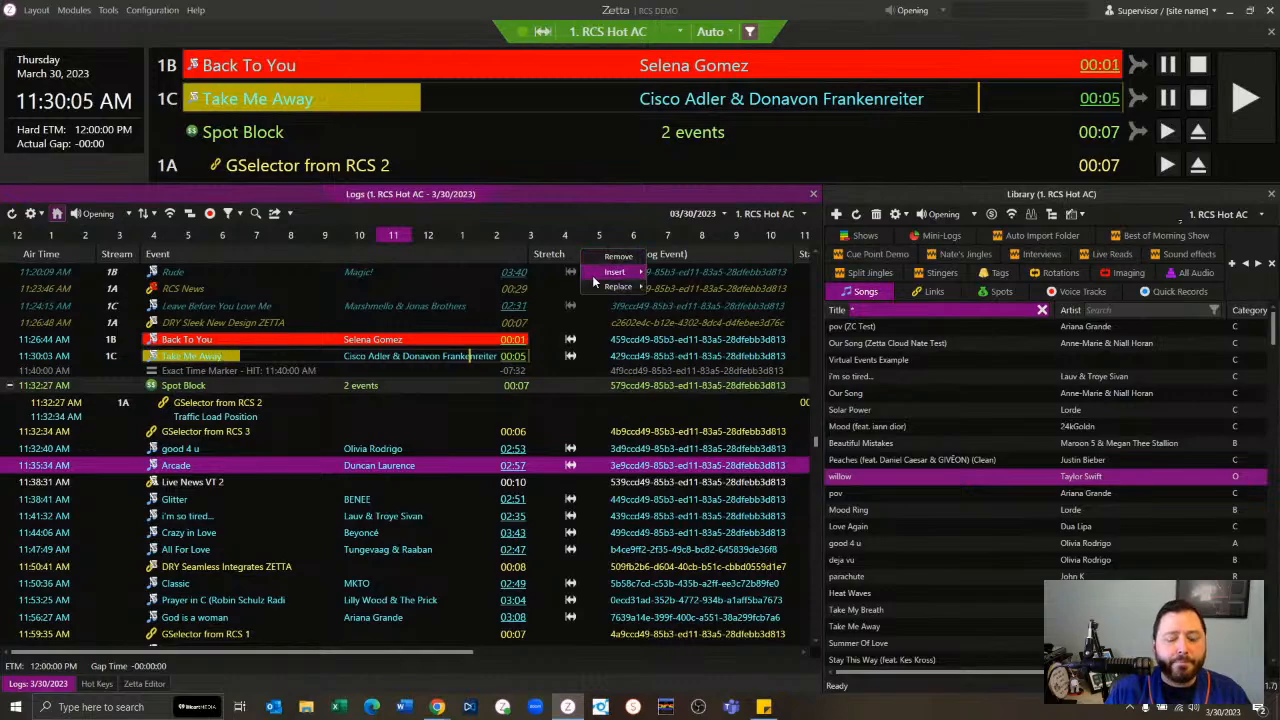
pyautogui.moveTo(610, 272)
pyautogui.moveTo(716, 275)
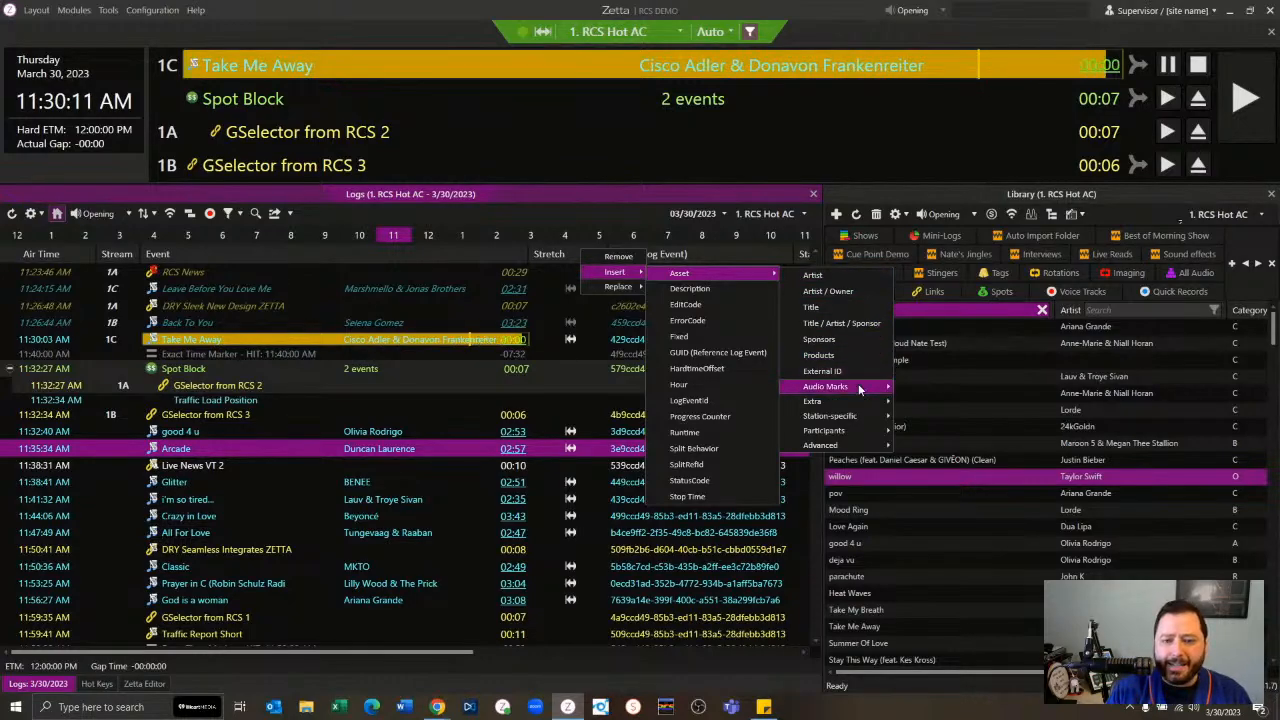
pyautogui.moveTo(858, 389)
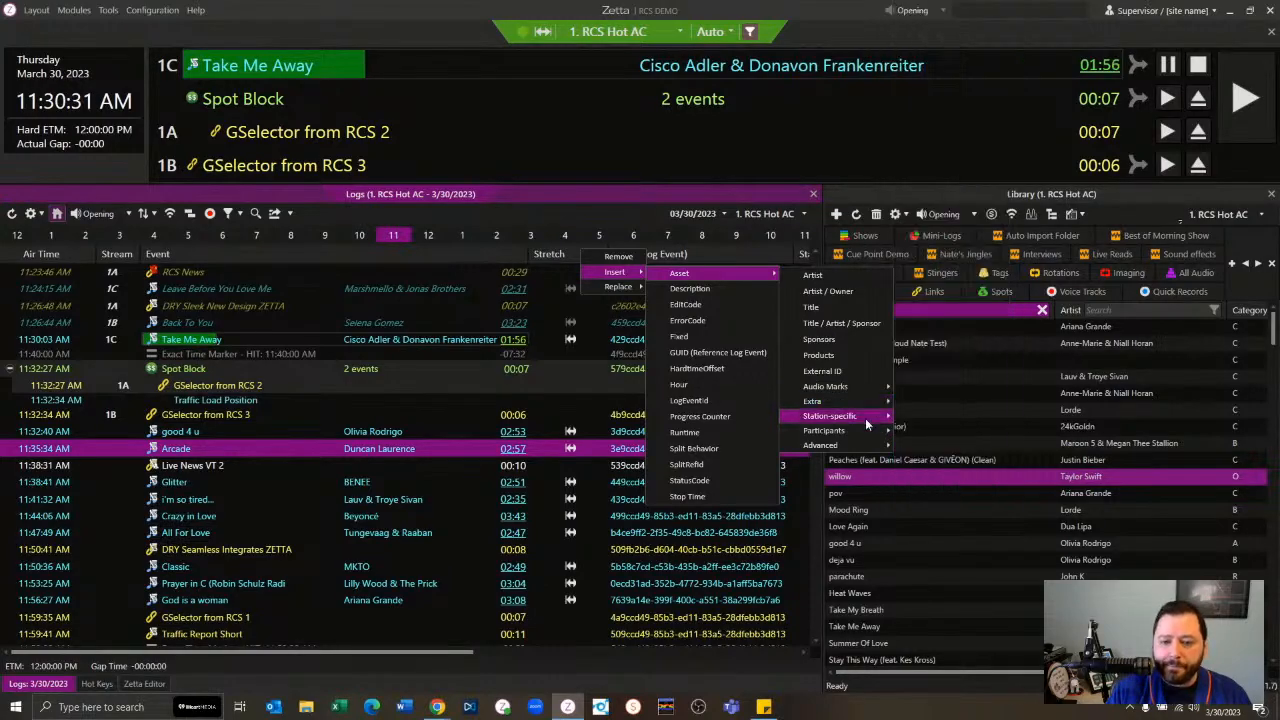
pyautogui.moveTo(866, 420)
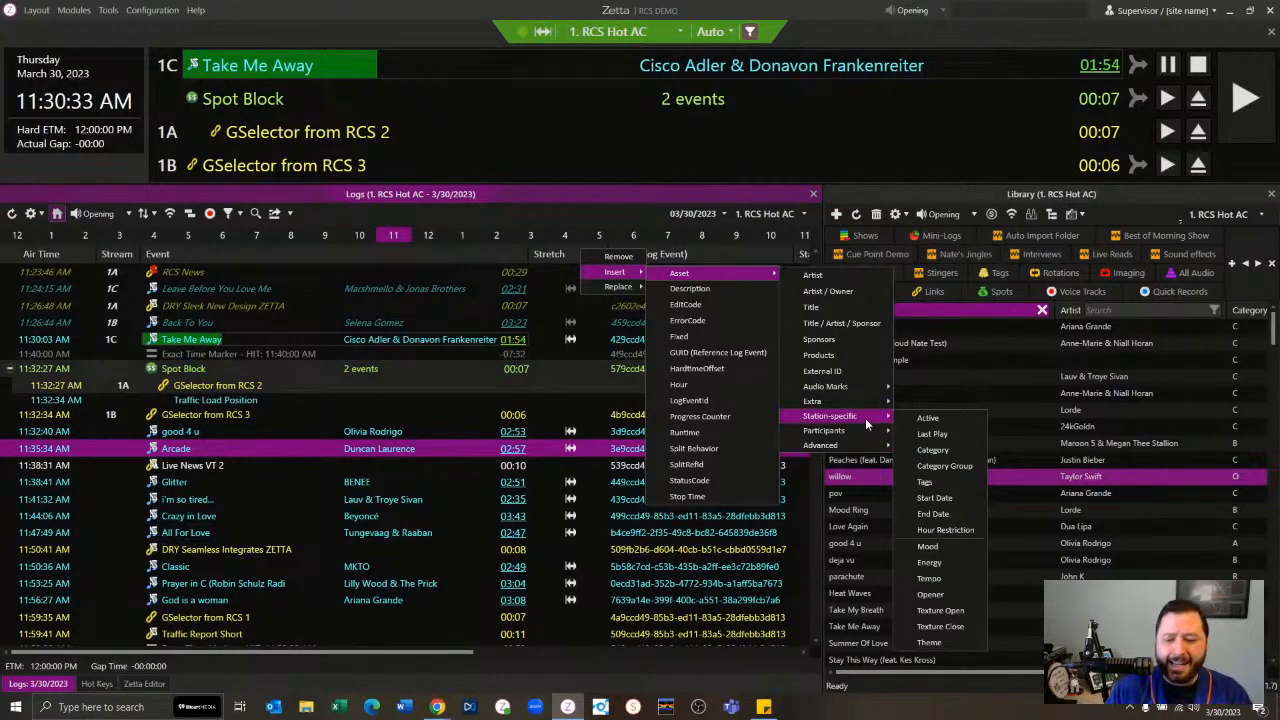